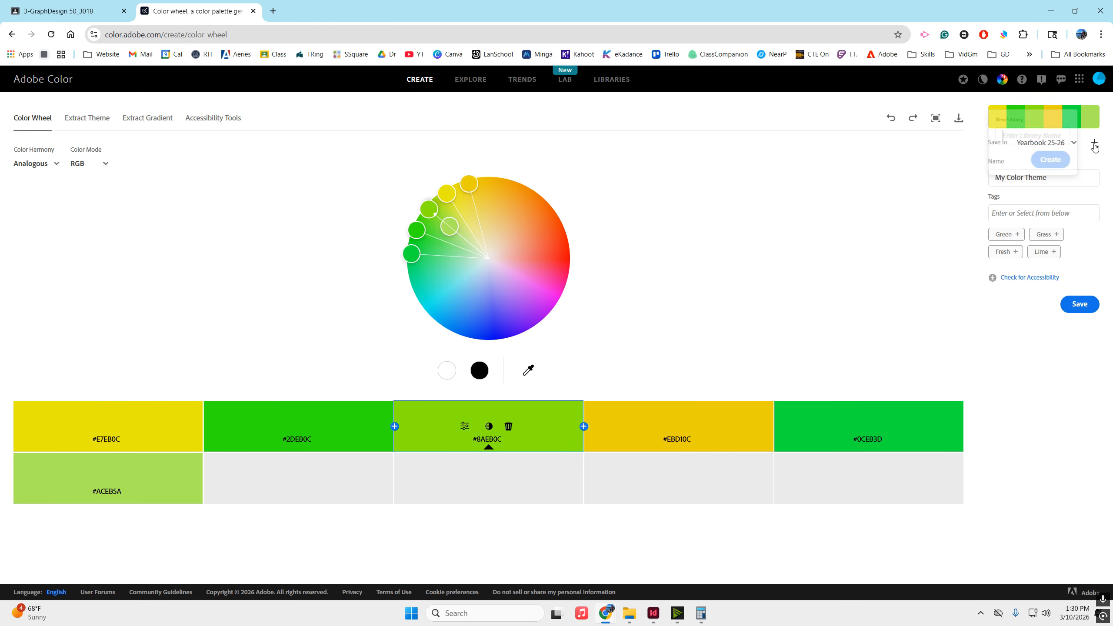
# - Create a new library named My Library as the save location for the color theme
pyautogui.write('My ')
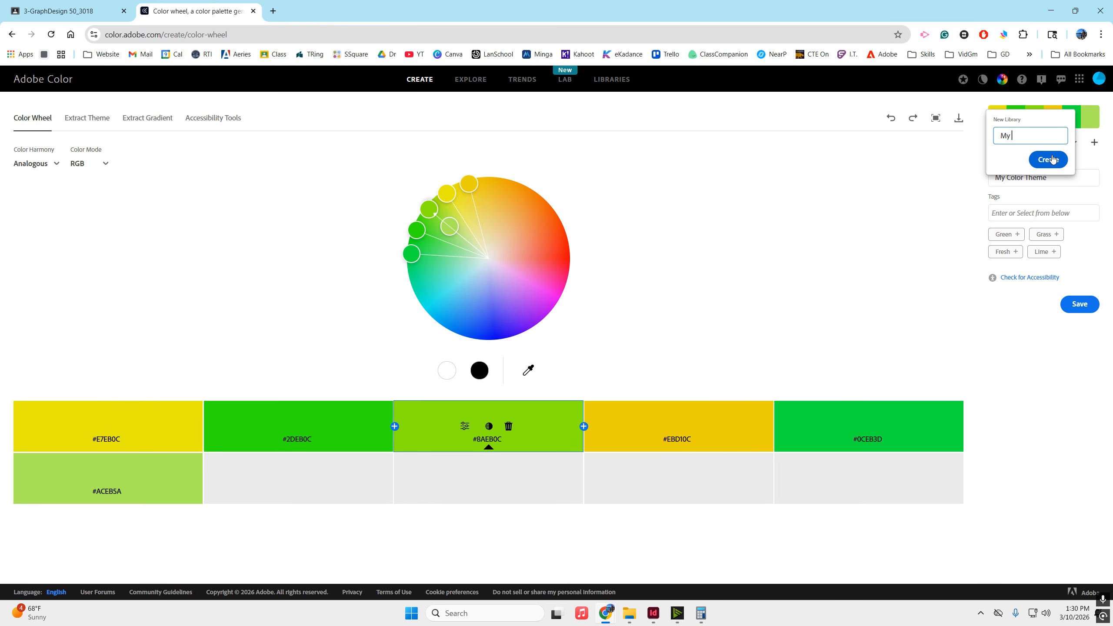
pyautogui.write('Library')
pyautogui.click(1052, 159)
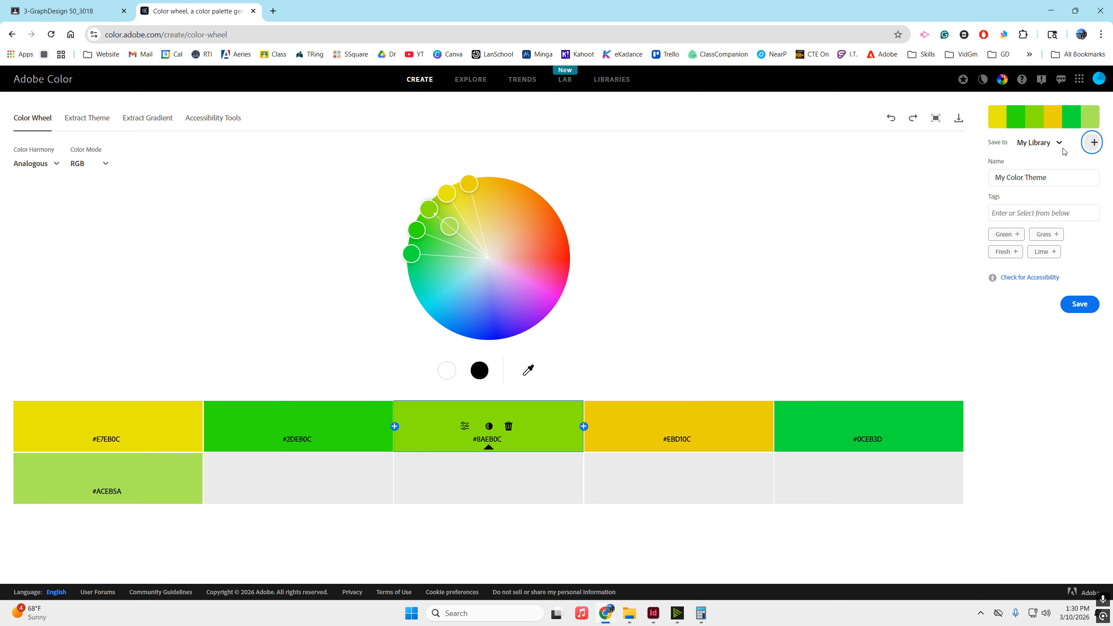
# - Look over the Explore page and the Trends page's palettes for fashion, graphic design, illustration and UI/UX
pyautogui.click(476, 83)
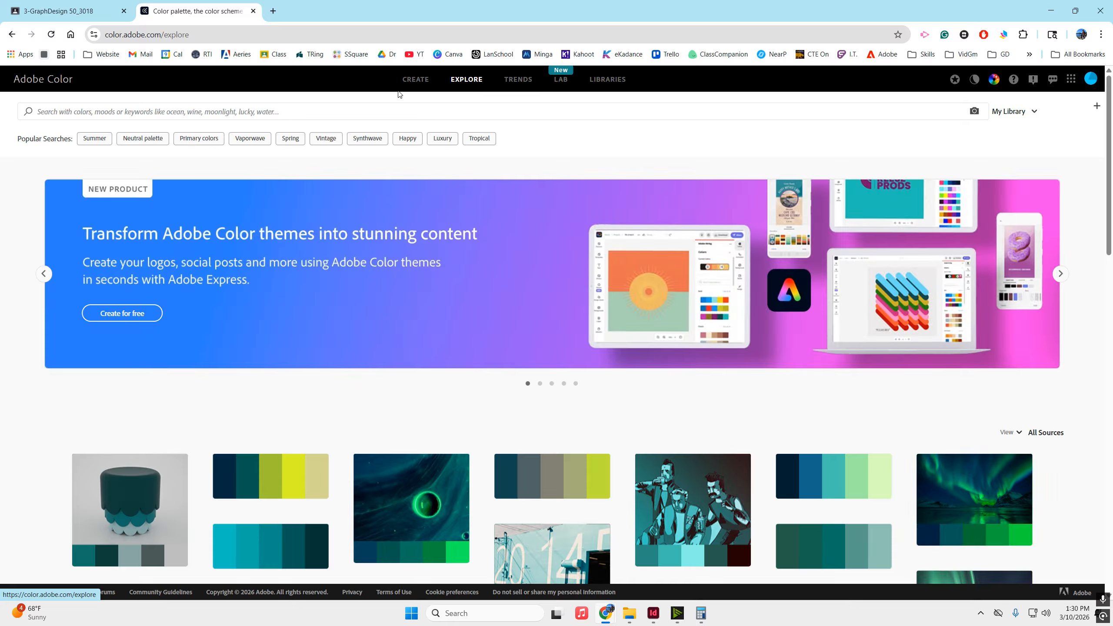
pyautogui.click(519, 81)
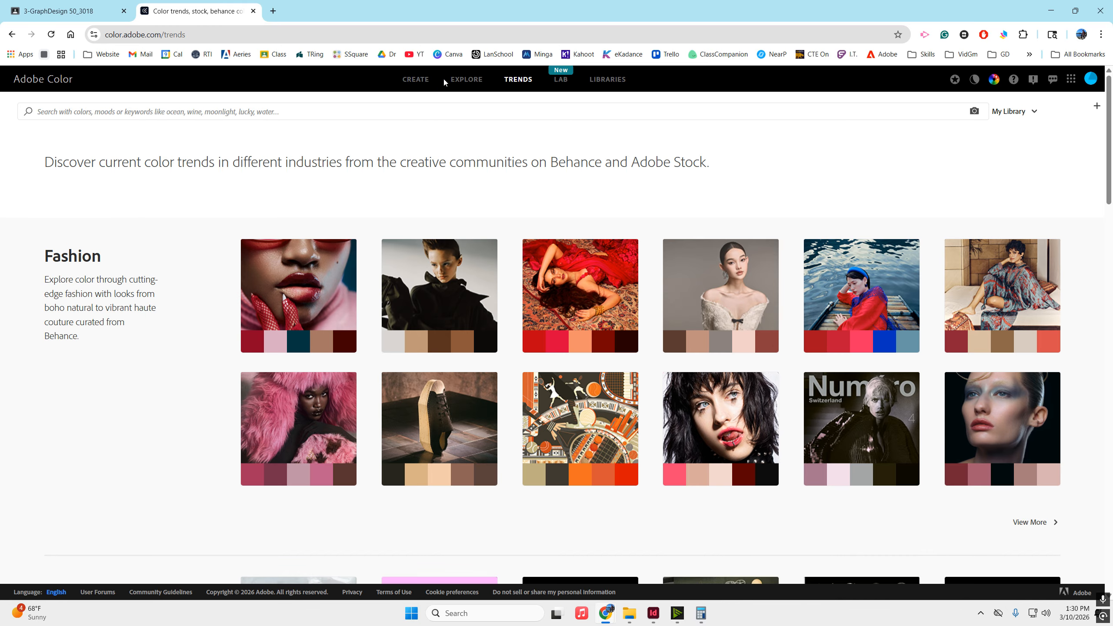
pyautogui.scroll(-9, 166, 237)
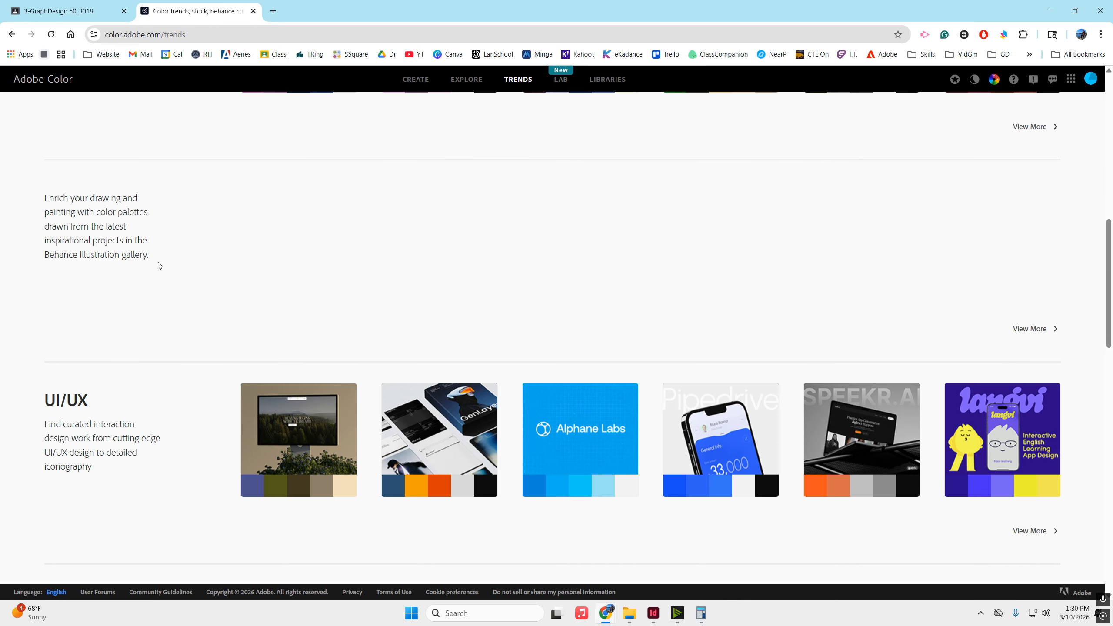
pyautogui.scroll(4, 170, 270)
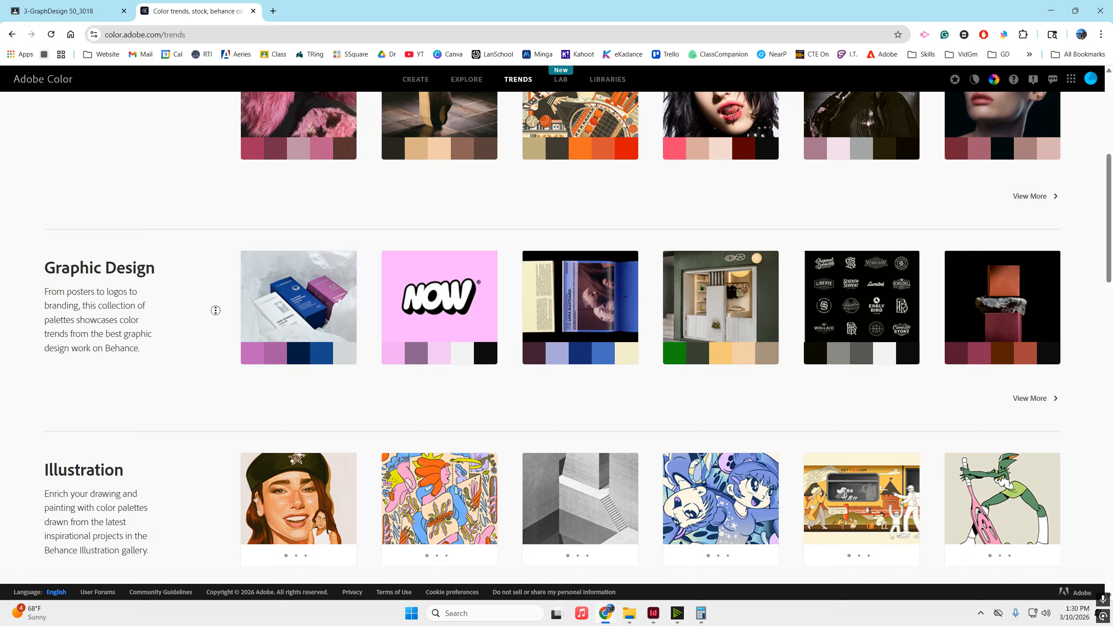
pyautogui.scroll(6, 221, 271)
# - Return to the Explore page and search its color themes for "teal"
pyautogui.click(465, 79)
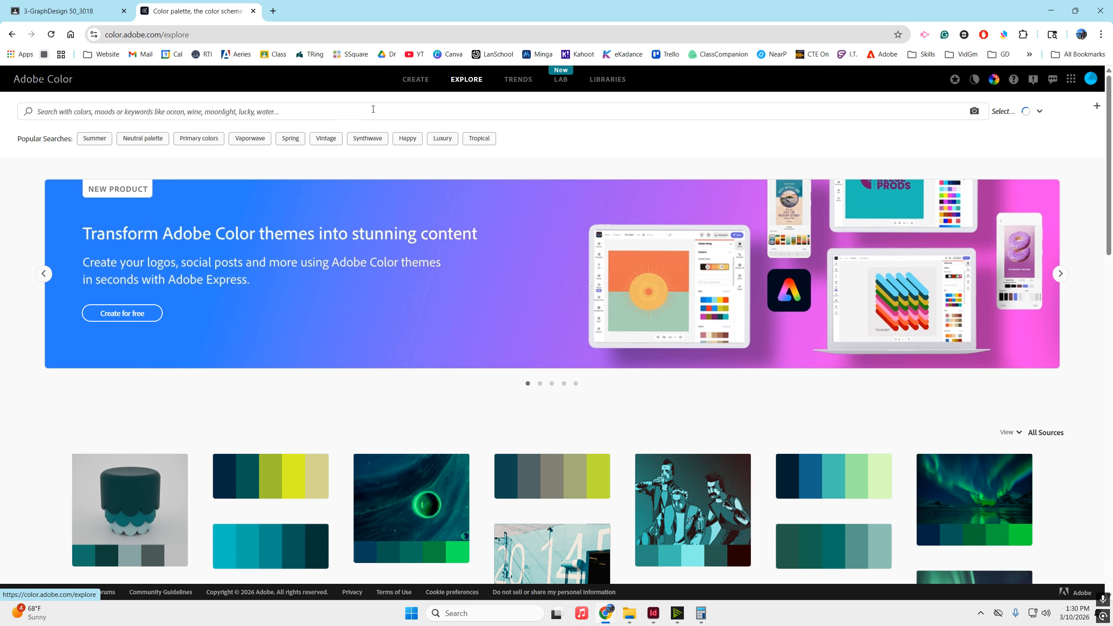
pyautogui.click(355, 112)
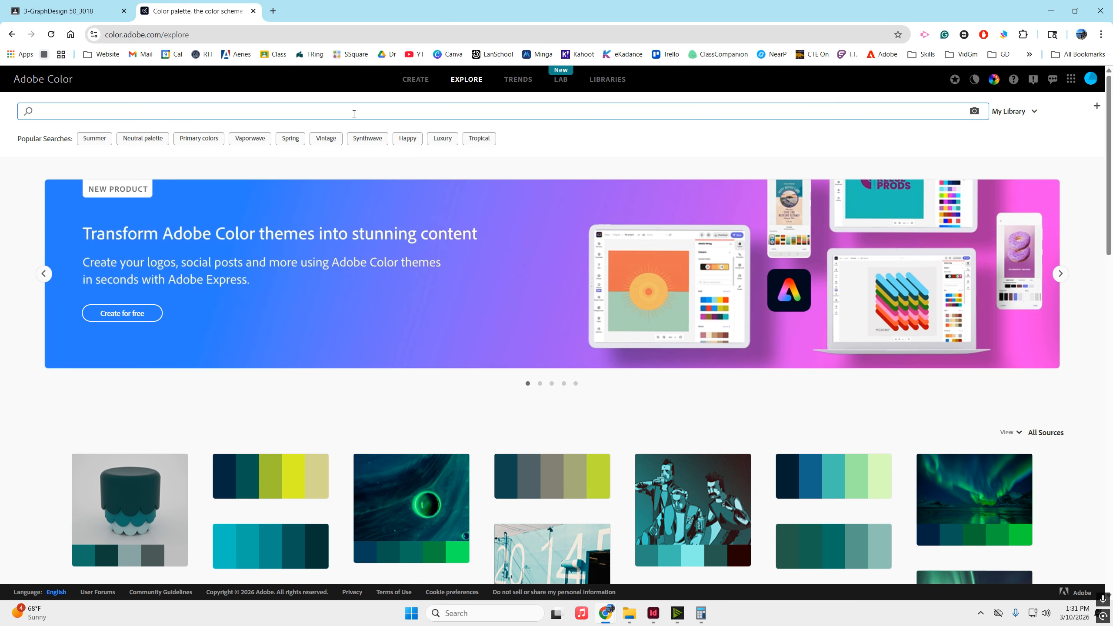
pyautogui.write('teal')
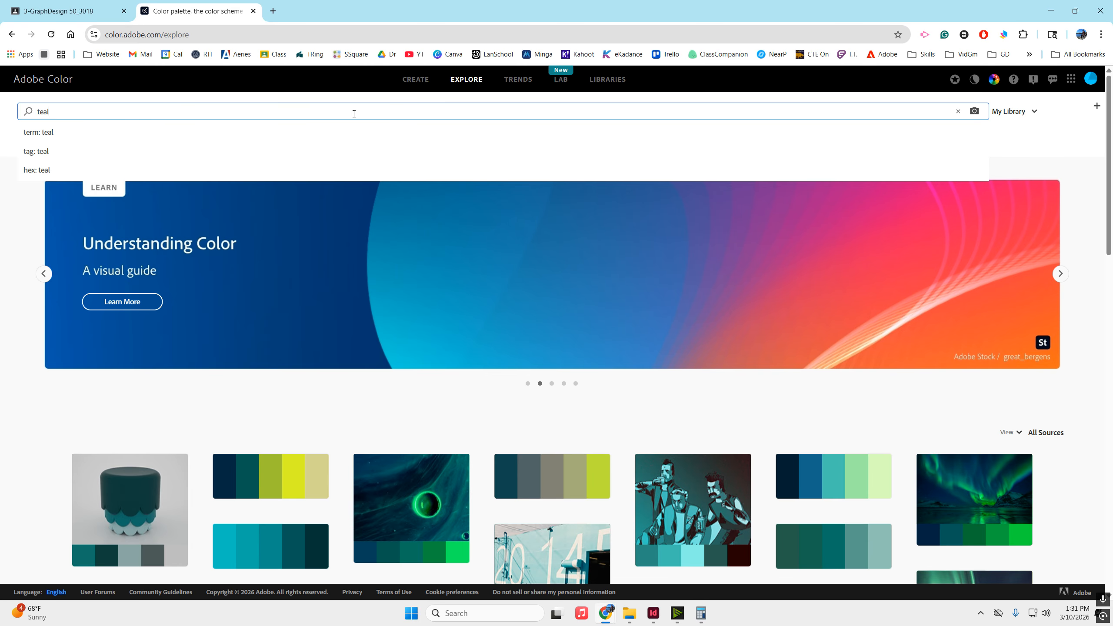
pyautogui.press('Return')
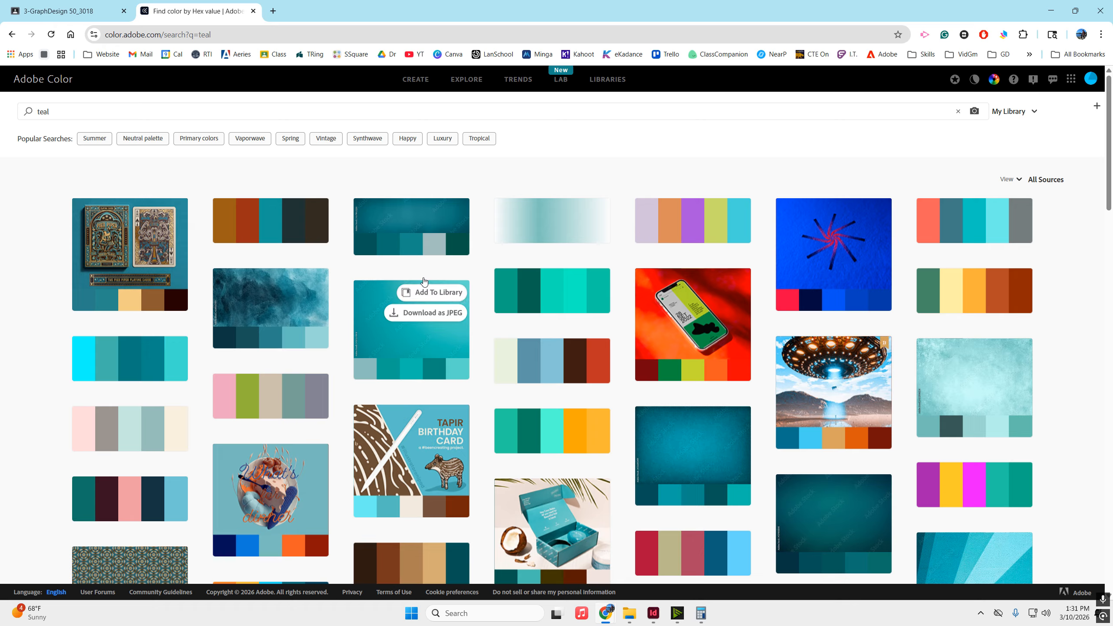
# - Add the coral, teal and gray theme in the first row to My Library and download it as a JPEG
pyautogui.moveTo(1001, 216)
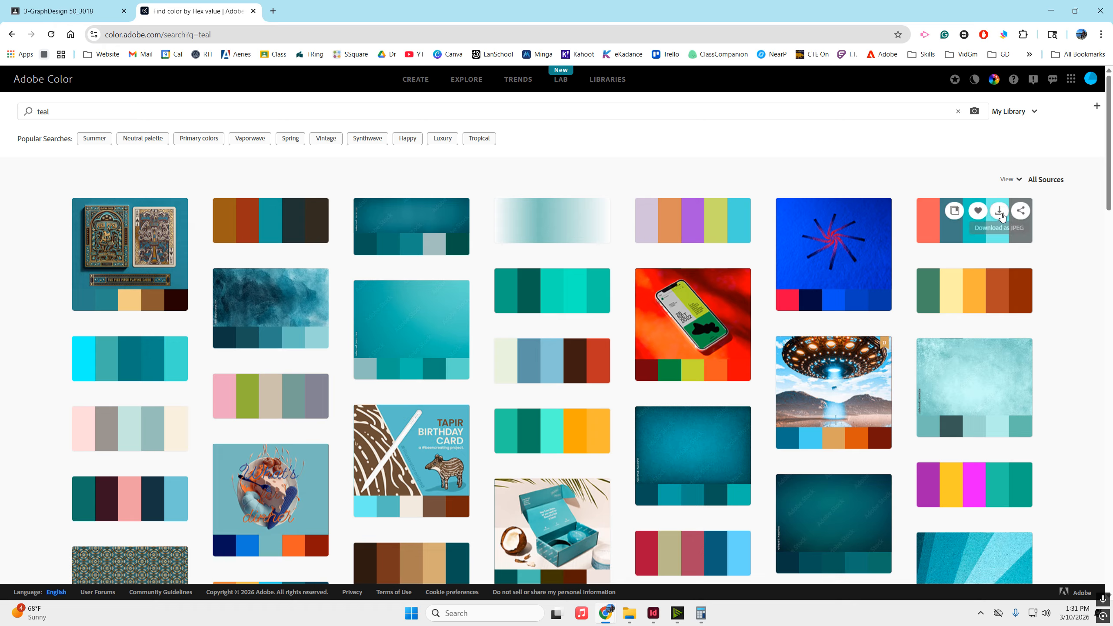
pyautogui.click(955, 215)
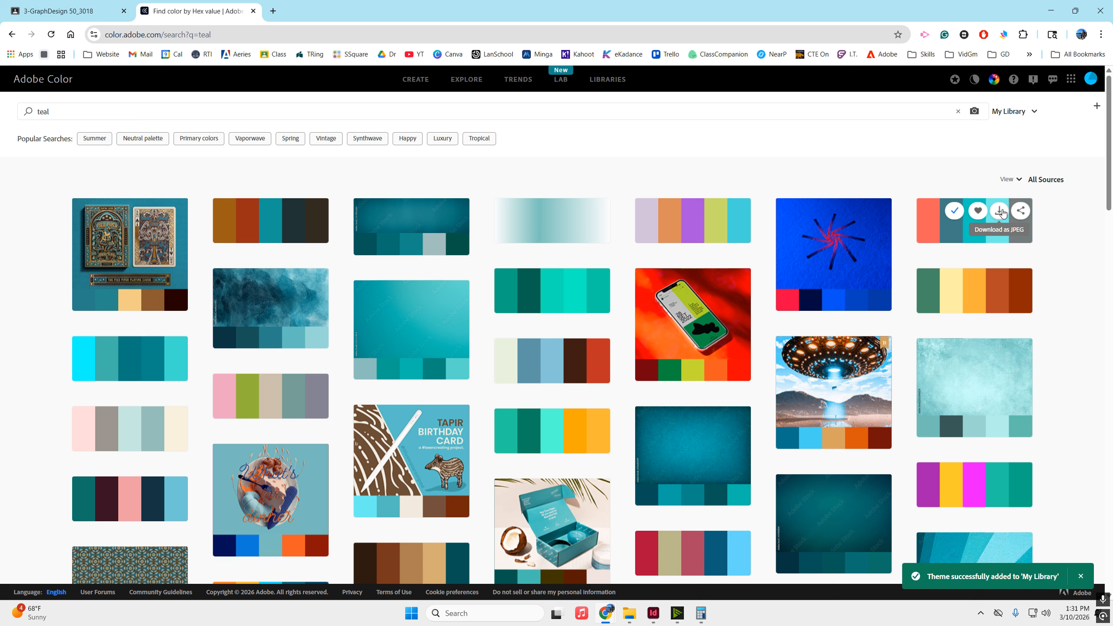
pyautogui.click(1004, 213)
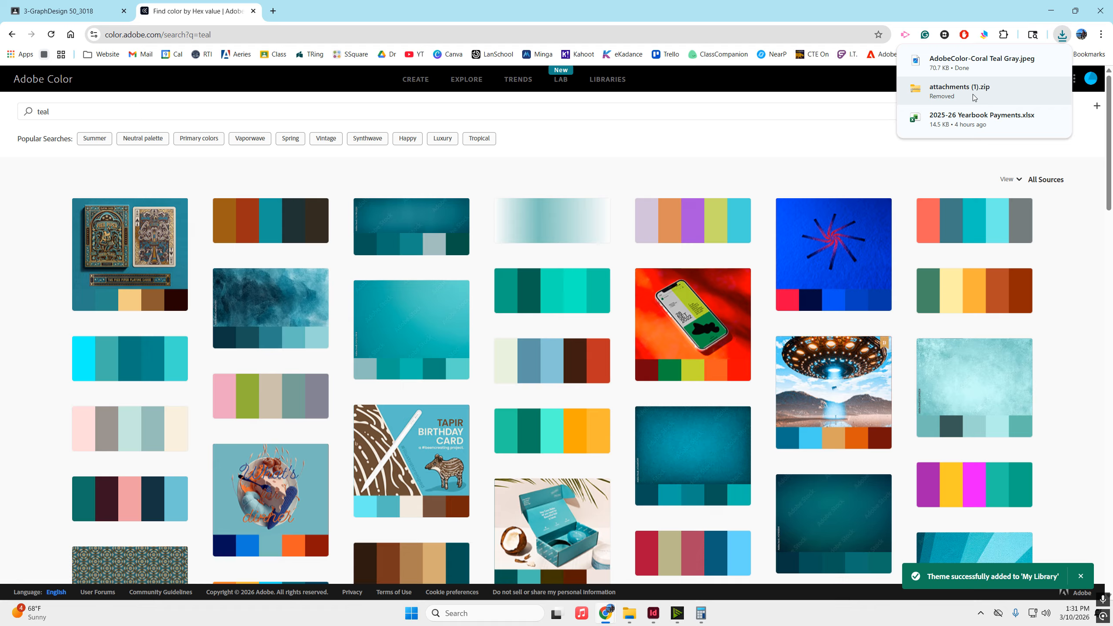
pyautogui.click(749, 139)
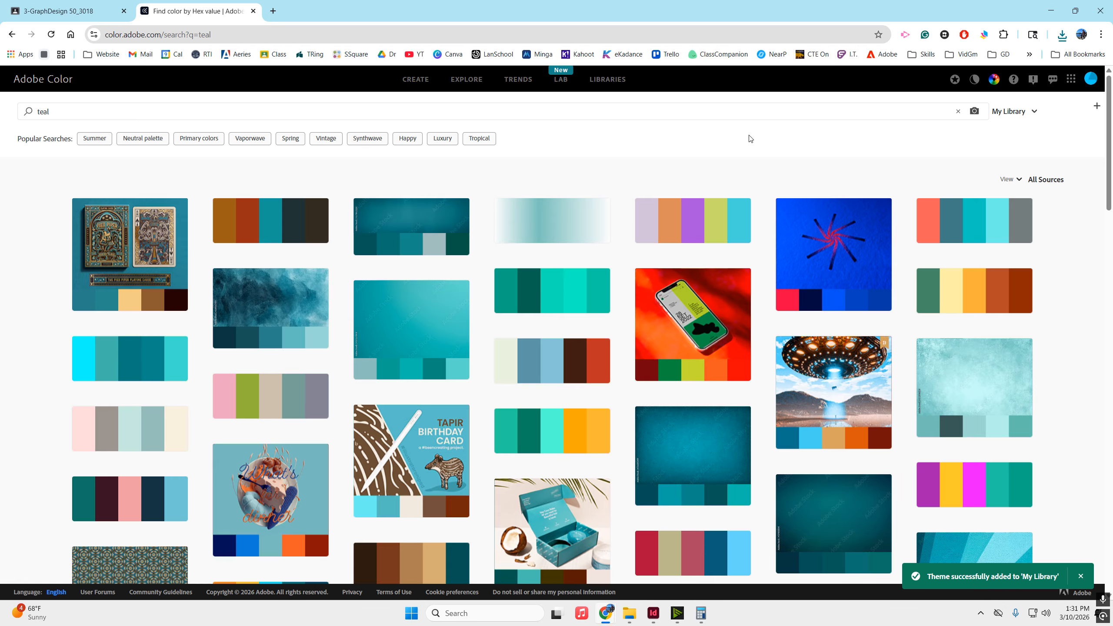
pyautogui.moveTo(1007, 232)
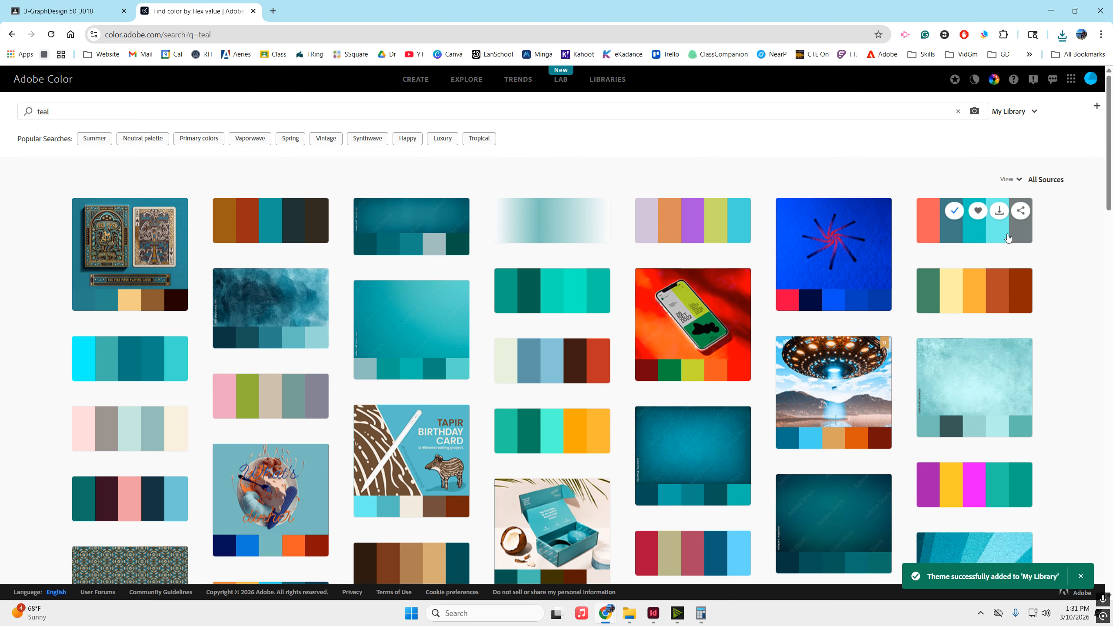
# - Search the web for "bing images" in a new browser tab and open the Bing Images site
pyautogui.click(272, 11)
pyautogui.write('bing i')
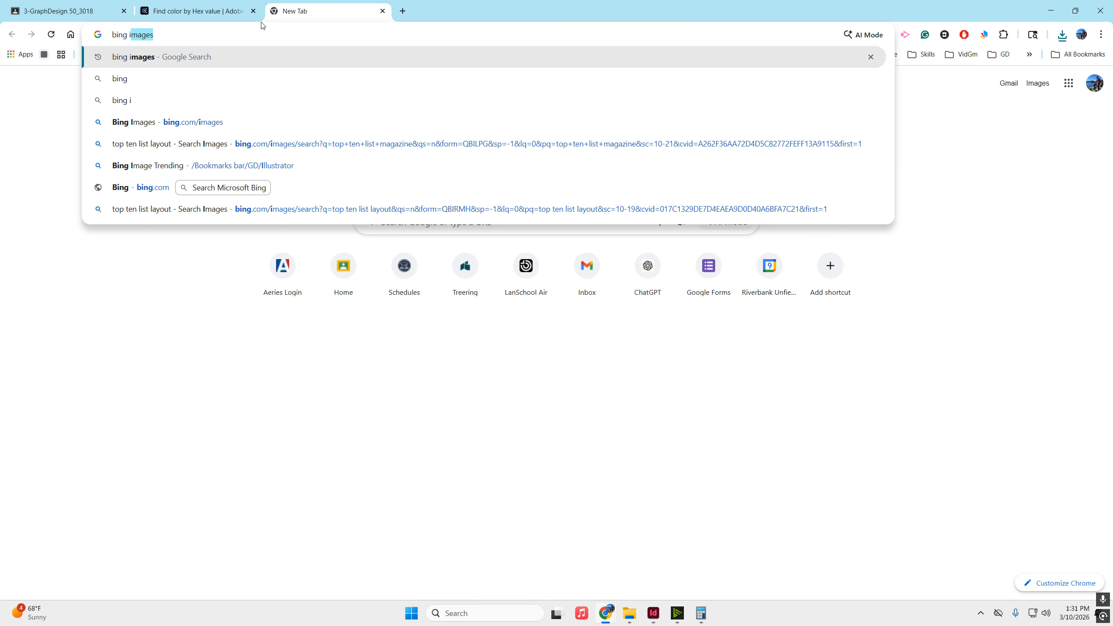
pyautogui.press('Return')
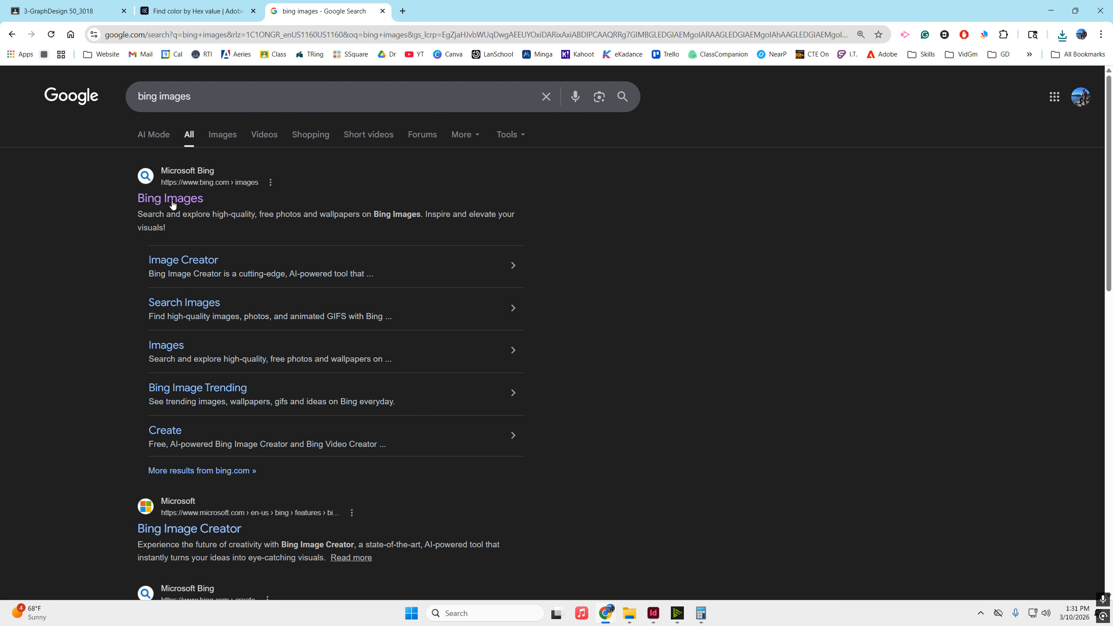
pyautogui.click(171, 197)
# - Search Bing Images for "Chris Pratt" and filter the results to extra large images
pyautogui.click(242, 82)
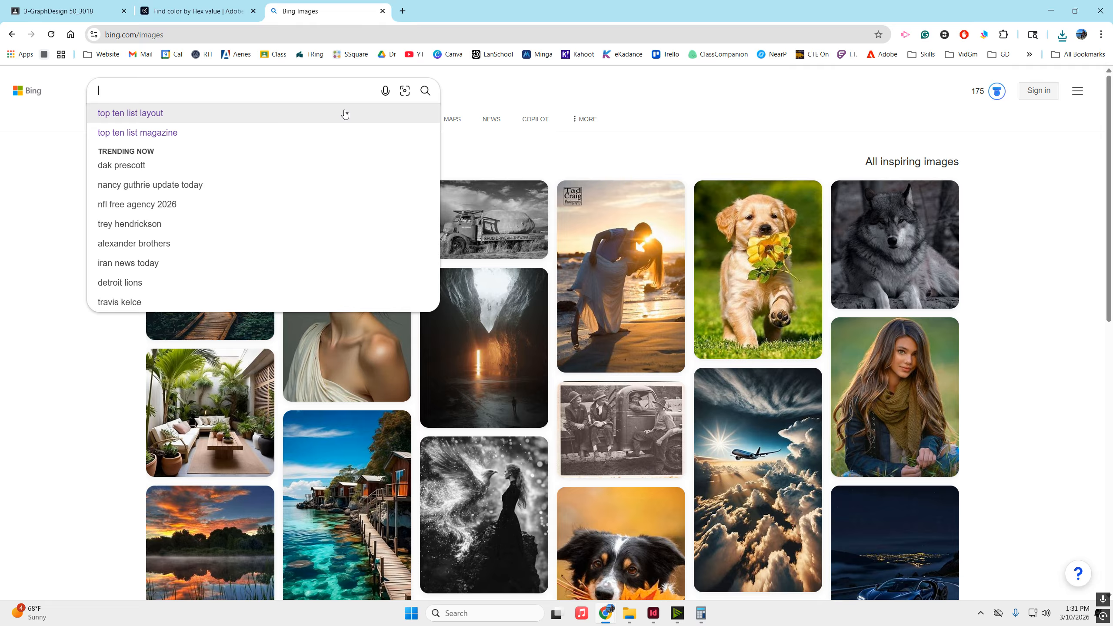
pyautogui.write('hris Pratt')
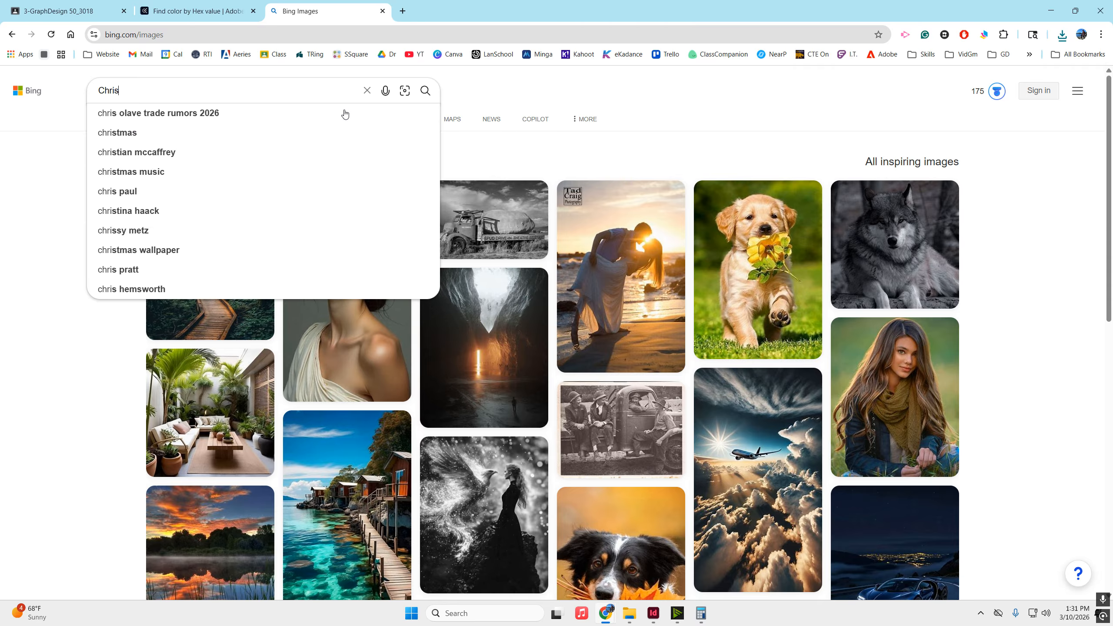
pyautogui.press('Return')
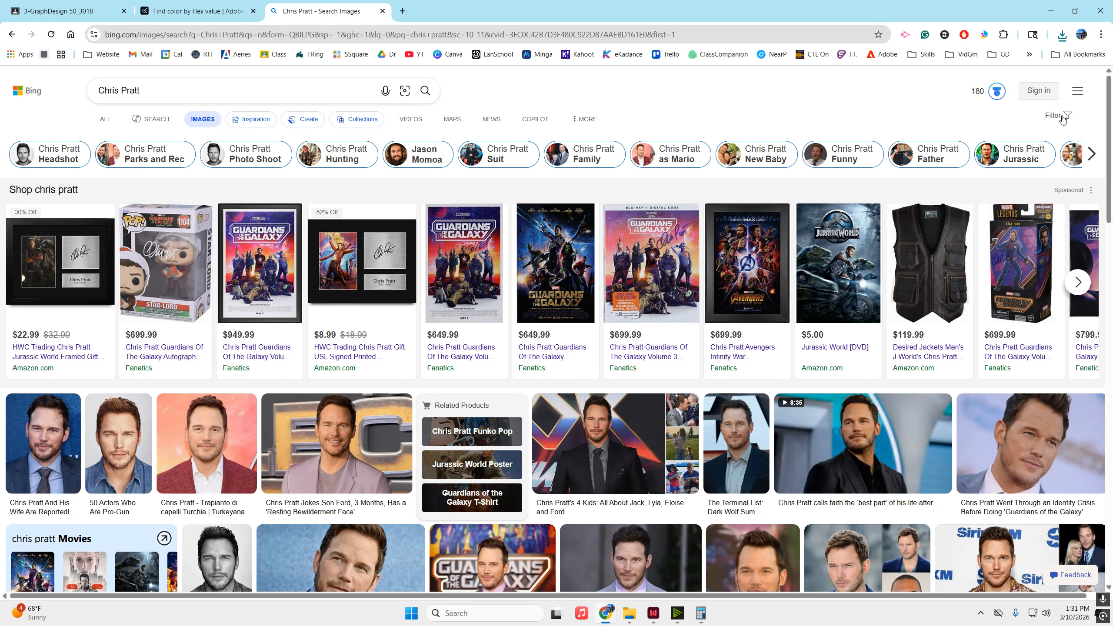
pyautogui.click(1062, 118)
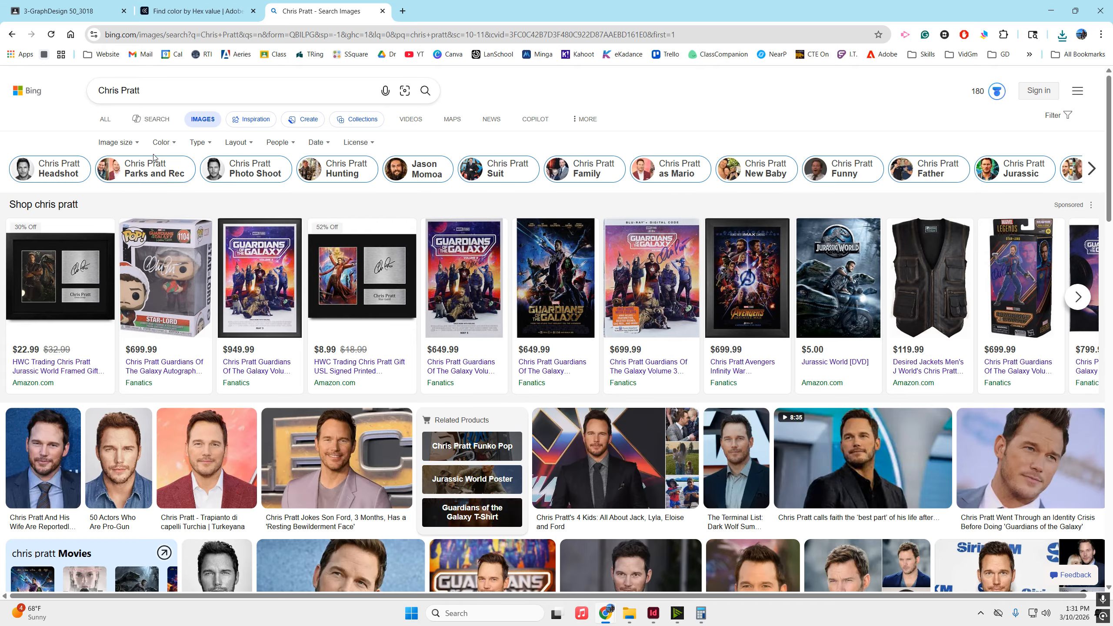
pyautogui.click(118, 142)
pyautogui.click(126, 226)
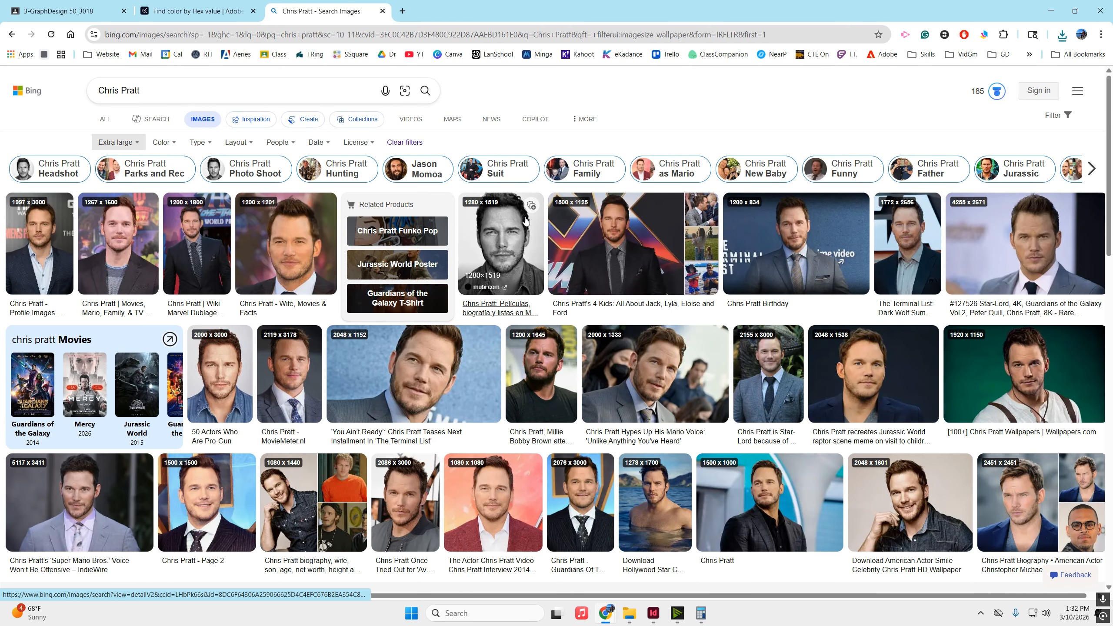
# - Open the 1920 × 1150 Chris Pratt photo with the green background and start saving it as a file
pyautogui.click(1054, 365)
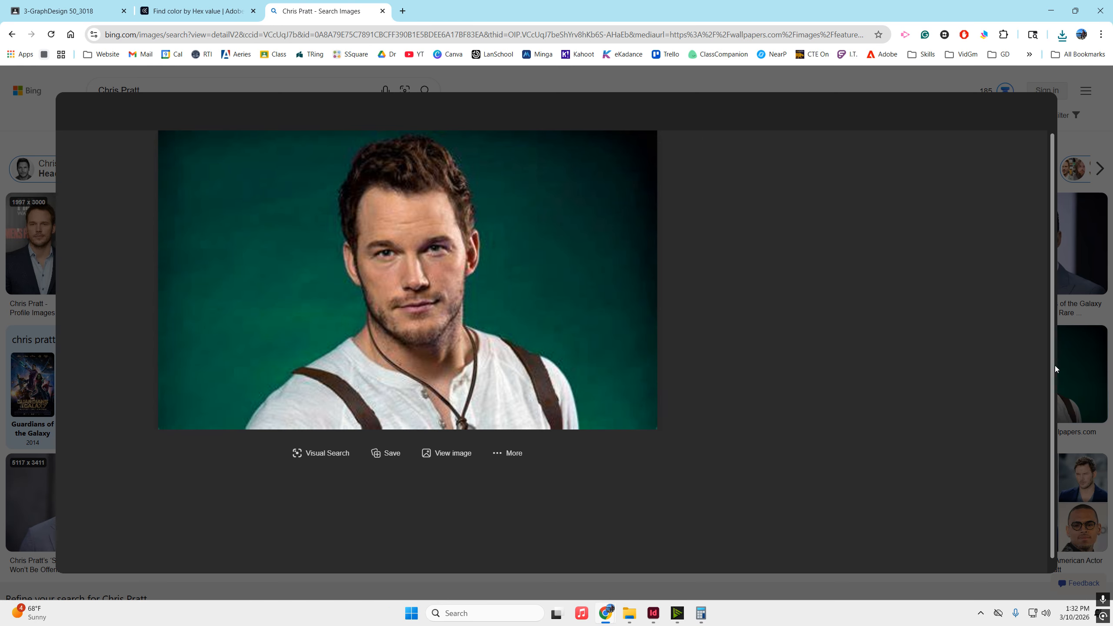
pyautogui.rightClick(449, 205)
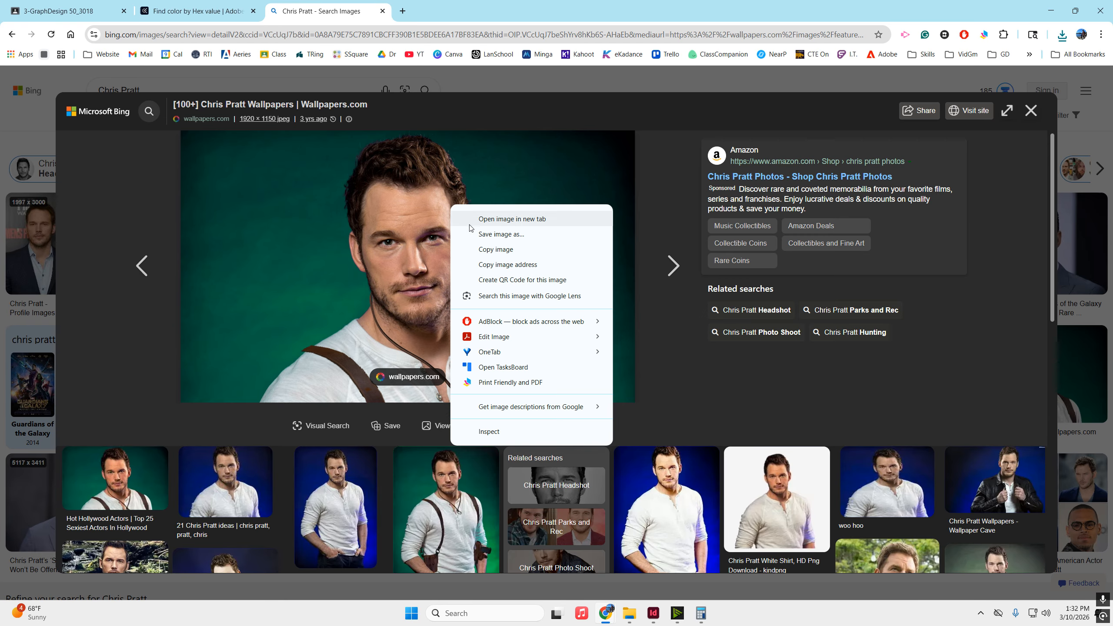
pyautogui.click(490, 234)
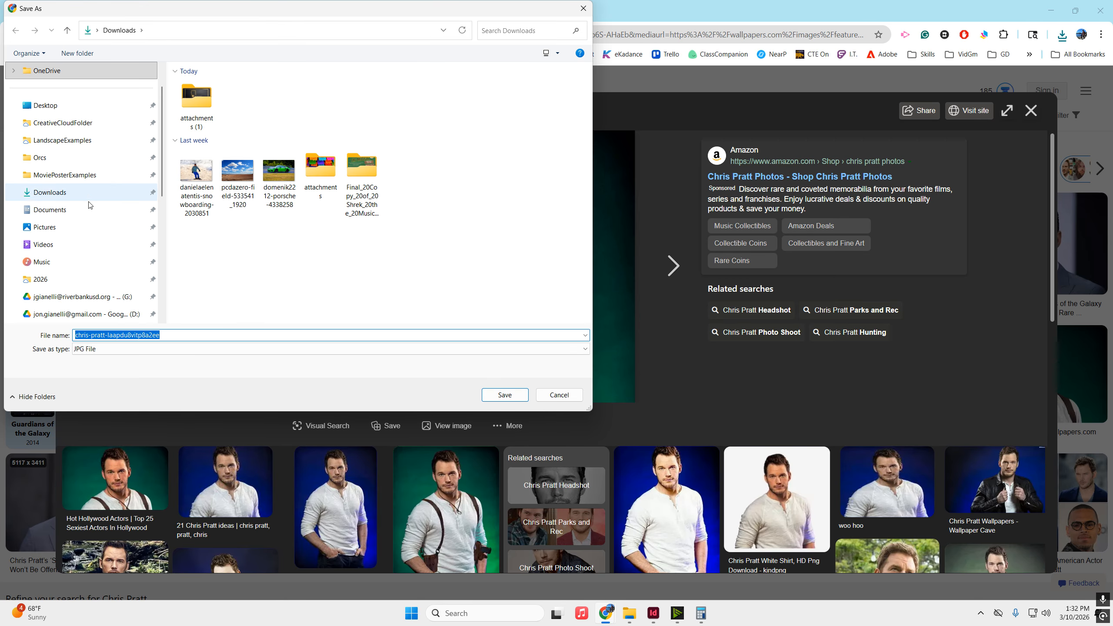
# - Create a folder named Magazine in Pictures, save the photo into it, and close the image viewer
pyautogui.click(90, 227)
pyautogui.rightClick(305, 238)
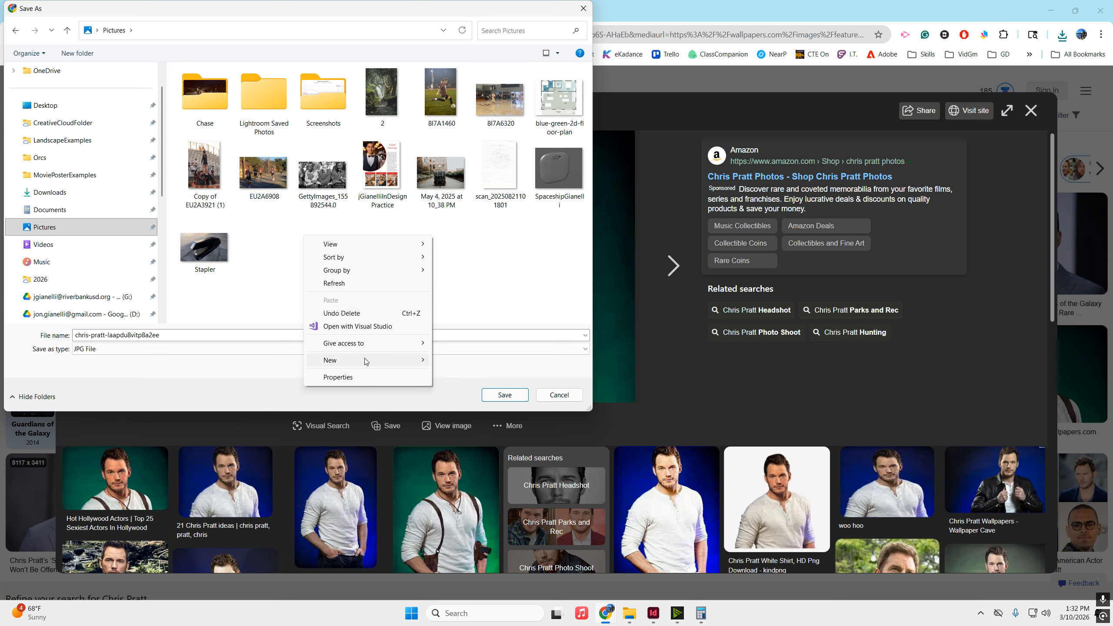
pyautogui.moveTo(365, 357)
pyautogui.click(463, 360)
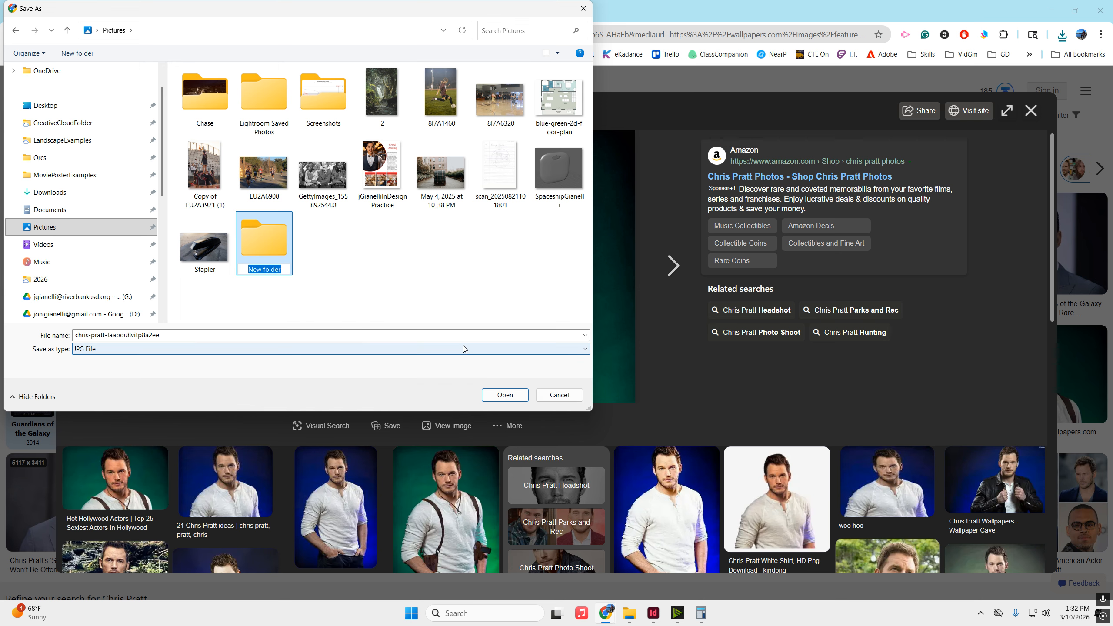
pyautogui.write('Magazine')
pyautogui.press('Return')
pyautogui.doubleClick(267, 243)
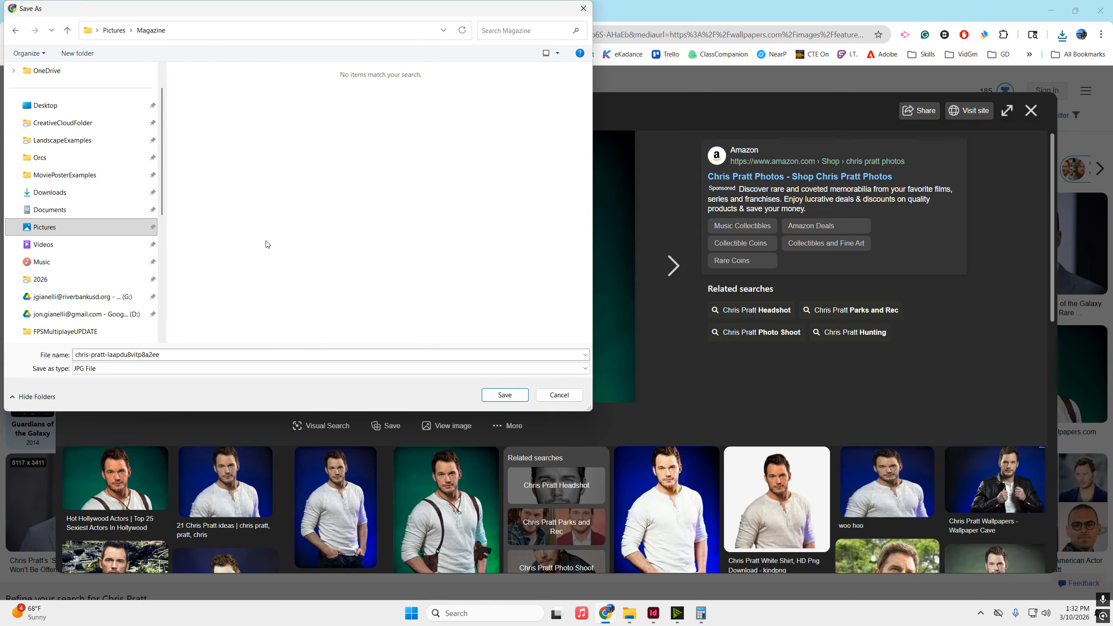
pyautogui.click(522, 395)
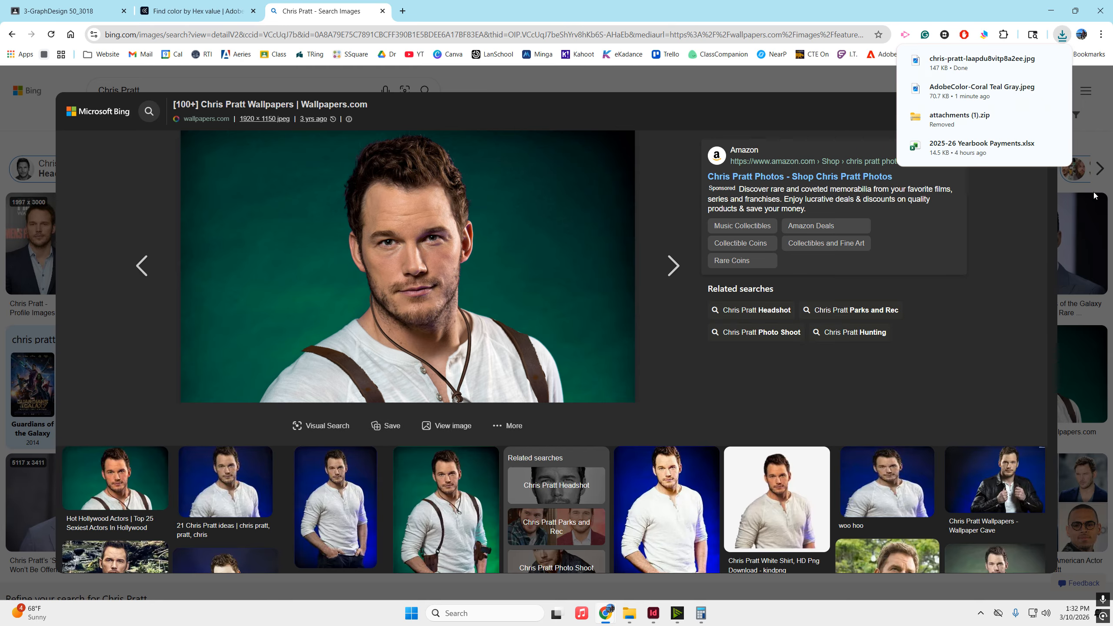
pyautogui.press('Escape')
# - Save the 1200 × 834 Chris Pratt Birthday photo to the computer and close the image viewer
pyautogui.click(730, 268)
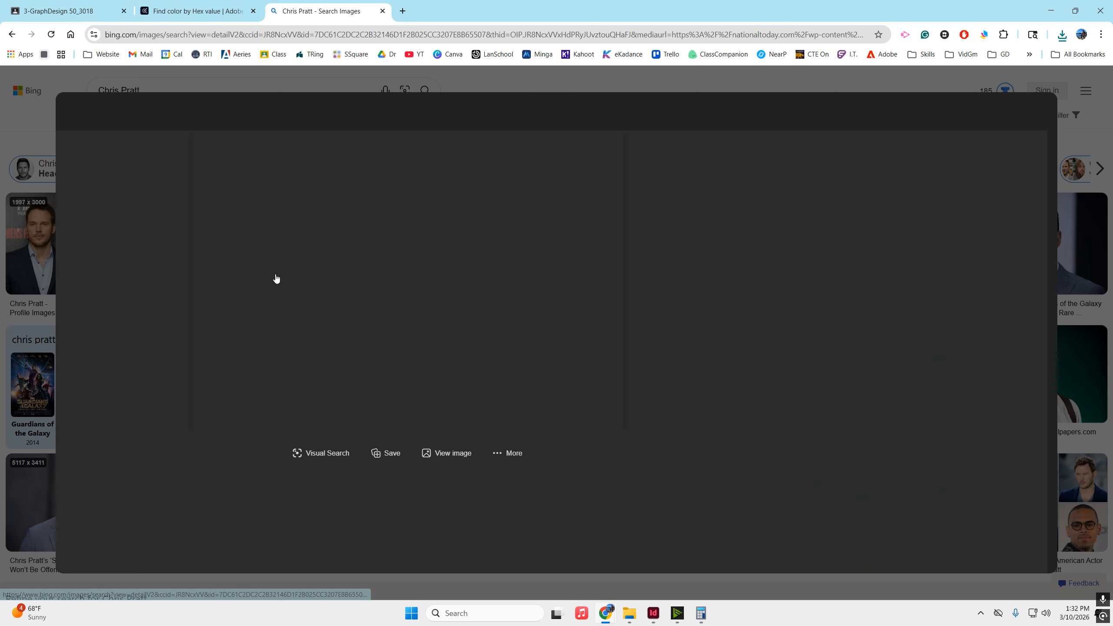
pyautogui.rightClick(442, 248)
pyautogui.click(456, 257)
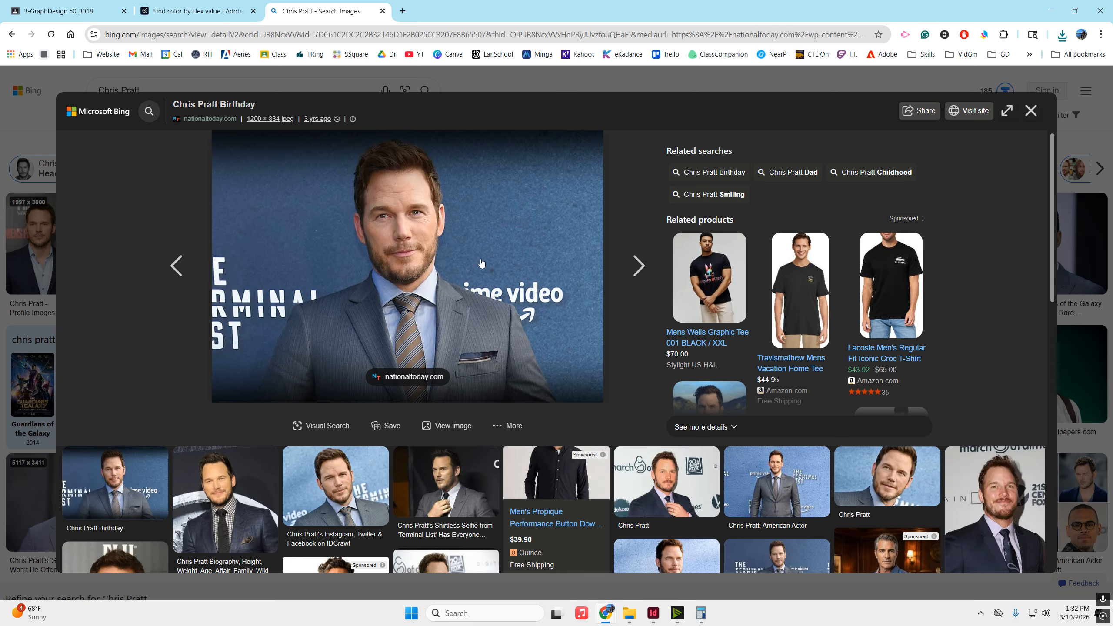
pyautogui.click(497, 392)
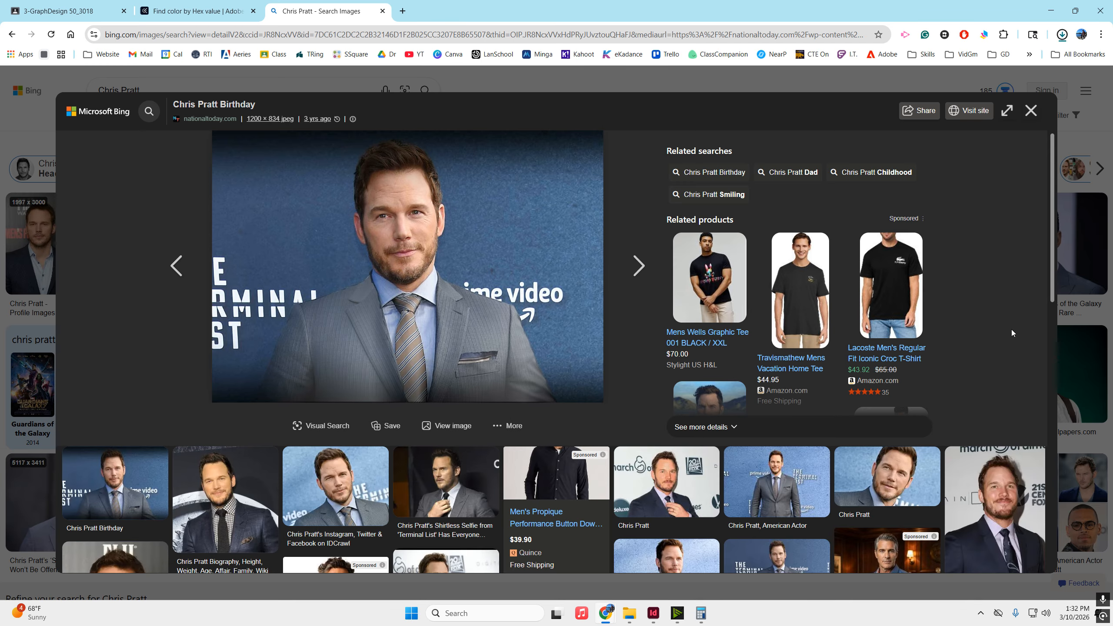
pyautogui.press('Escape')
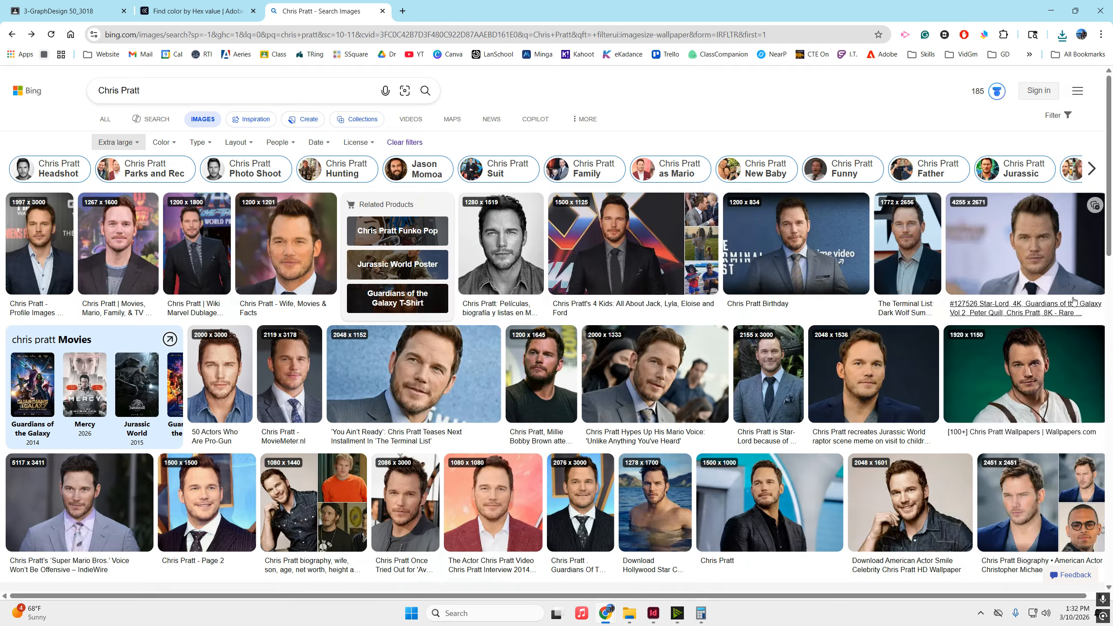
# - Open the 2048 × 1536 Chris Pratt photo from the Jurassic World result and save it to the computer
pyautogui.click(872, 374)
pyautogui.rightClick(418, 251)
pyautogui.click(438, 268)
pyautogui.click(489, 395)
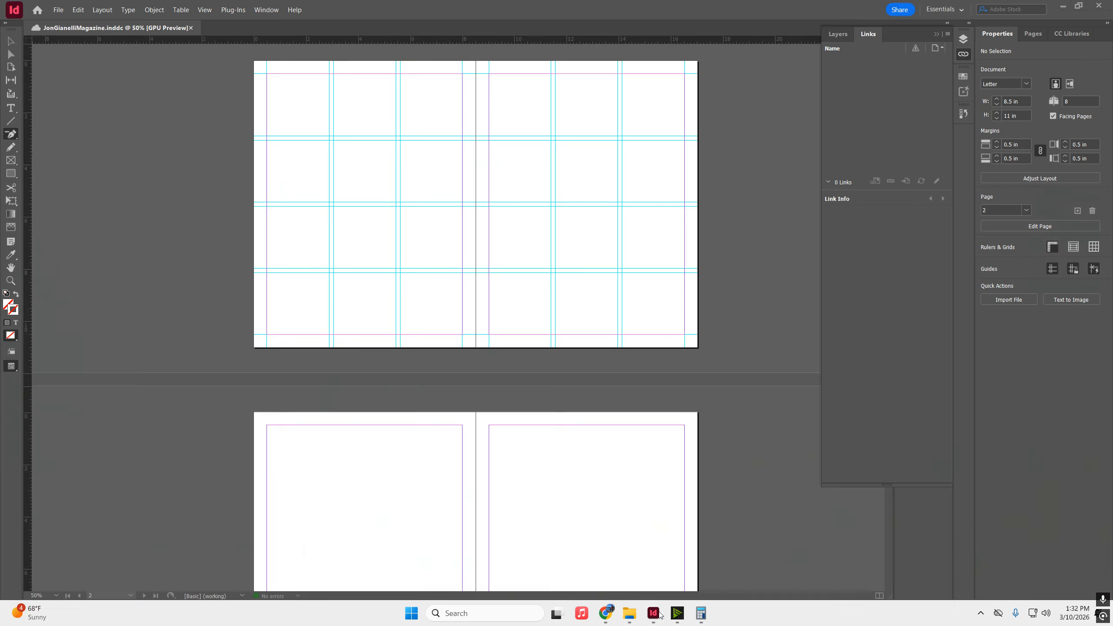
# - Switch to InDesign and bring page 1 of the magazine document into view
pyautogui.click(652, 612)
pyautogui.scroll(5, 619, 299)
pyautogui.scroll(3, 620, 298)
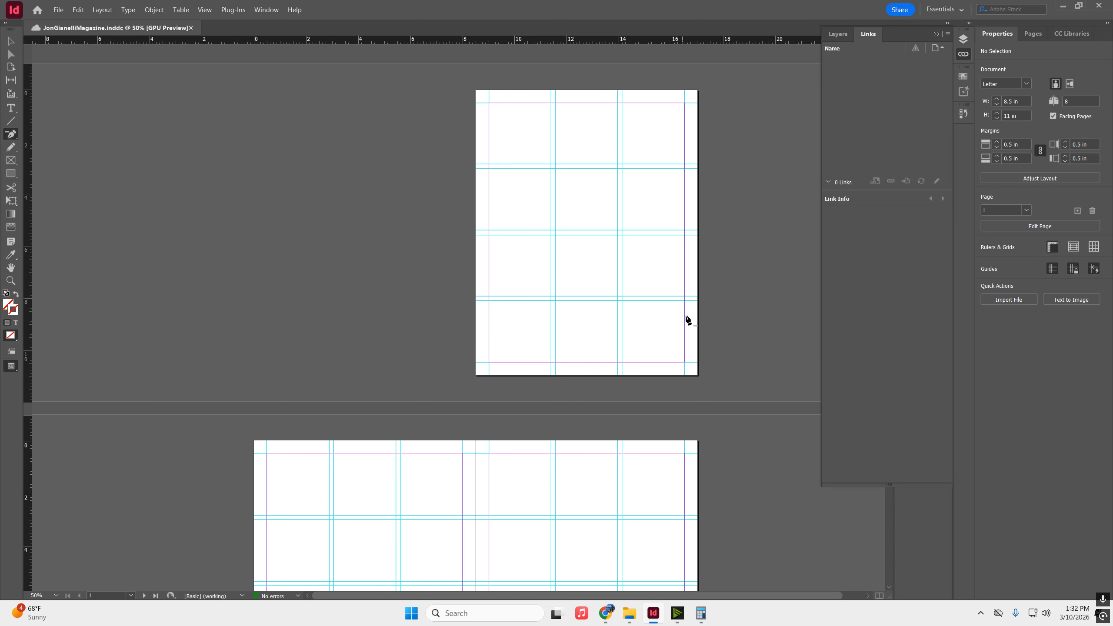
# - Open the Magazine folder in Pictures and open the chris-pratt-laapdu8vitp8a2ee photo in Adobe Lightroom
pyautogui.click(629, 613)
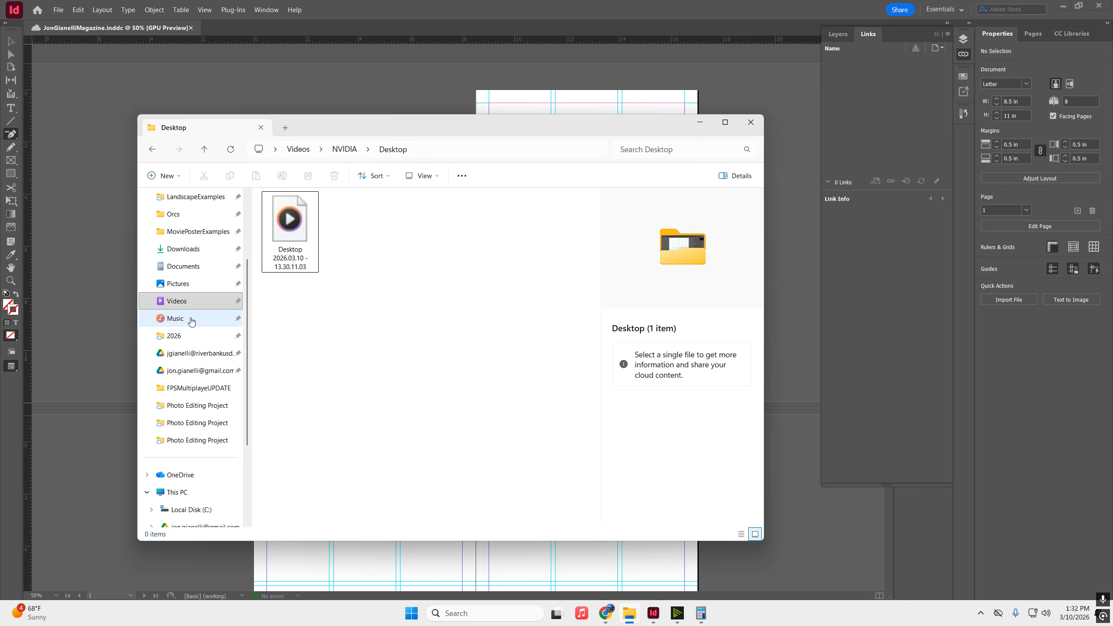
pyautogui.click(177, 283)
pyautogui.doubleClick(460, 224)
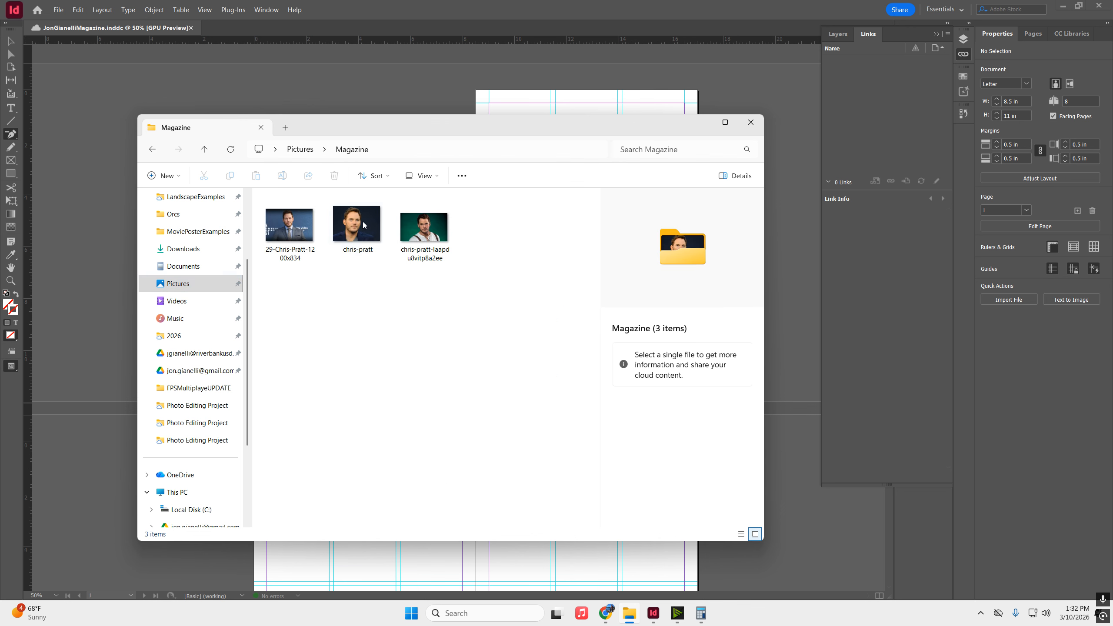
pyautogui.scroll(3, 454, 323)
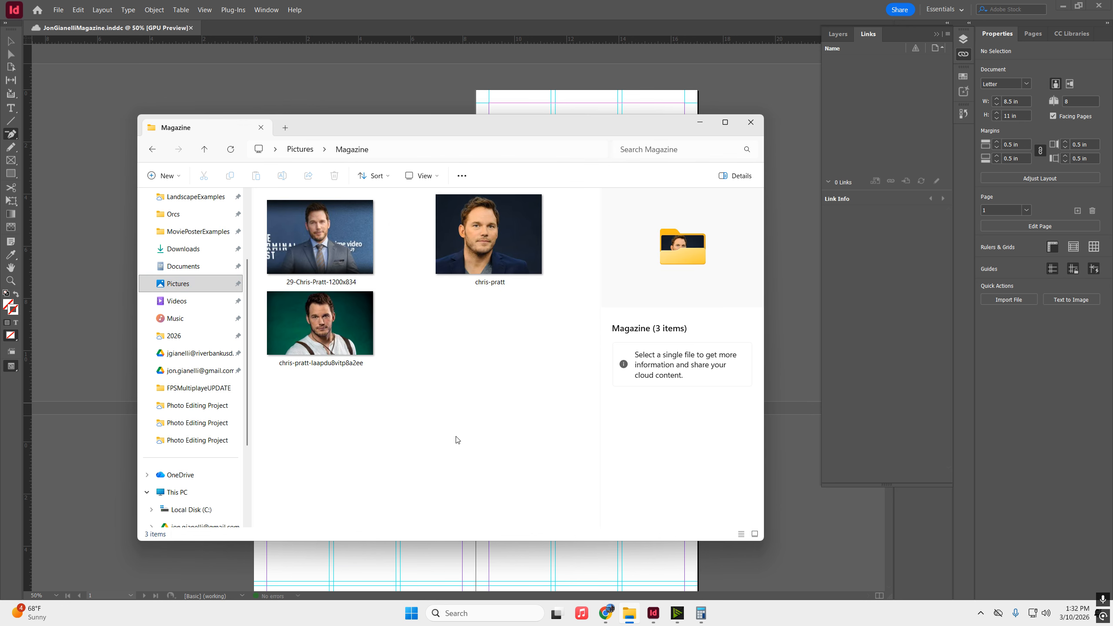
pyautogui.click(343, 350)
pyautogui.rightClick(344, 350)
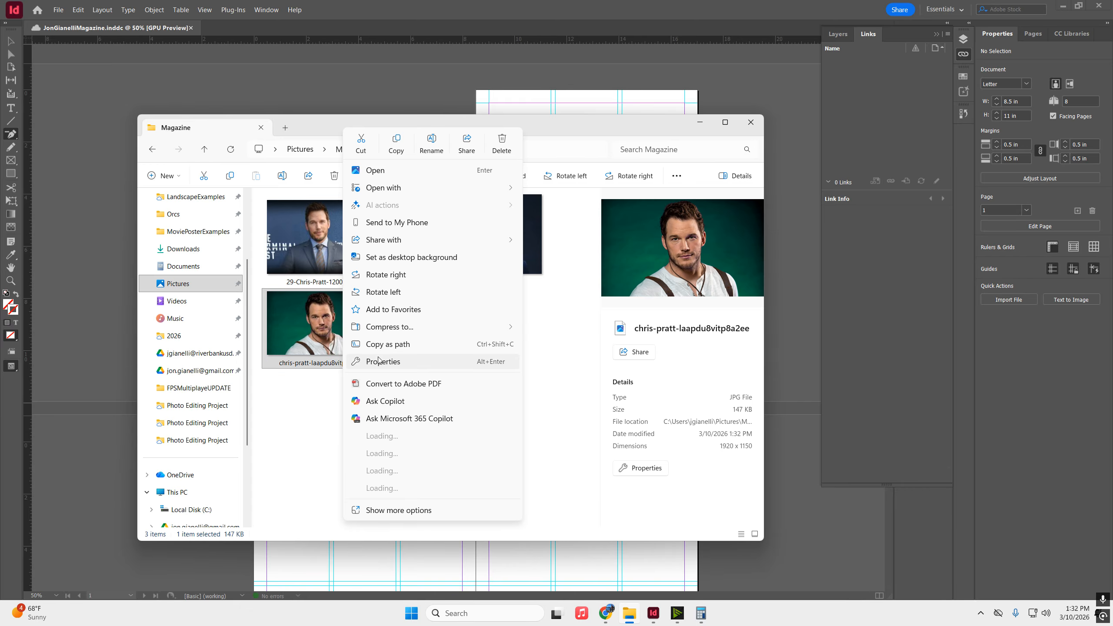
pyautogui.moveTo(447, 192)
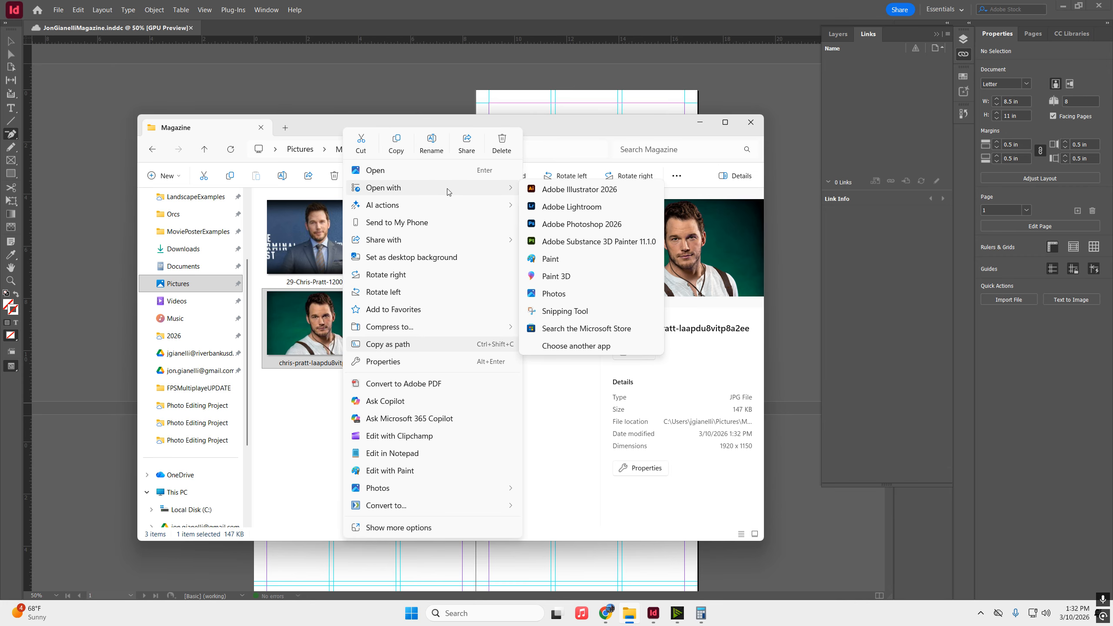
pyautogui.click(554, 209)
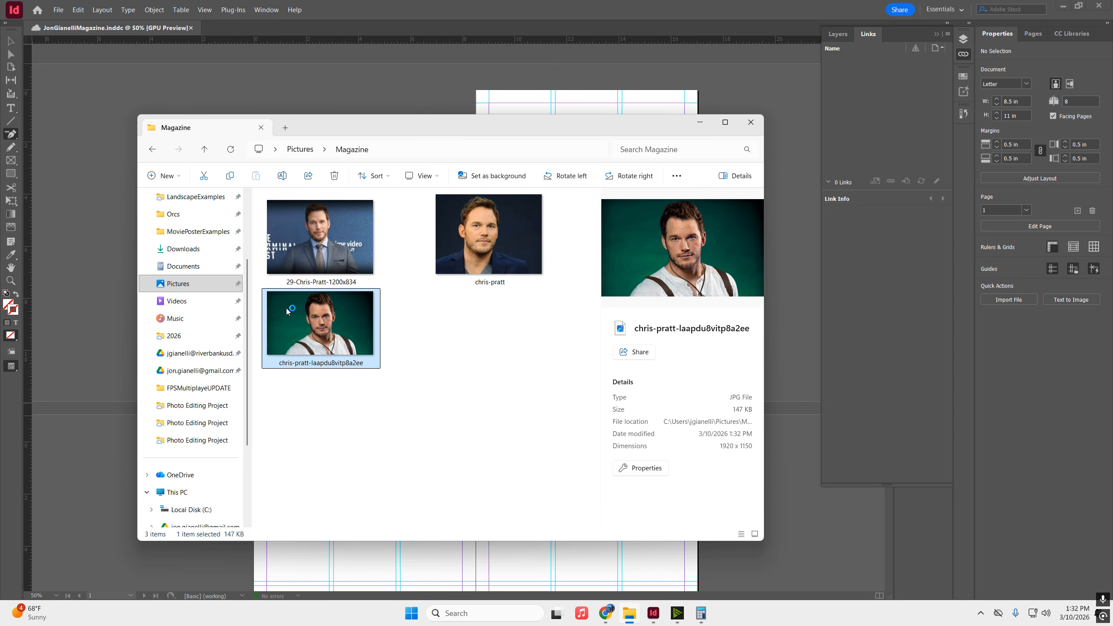
# - Return to InDesign and display the Coral Teal Gray color theme stored in My Library of CC Libraries
pyautogui.click(1073, 34)
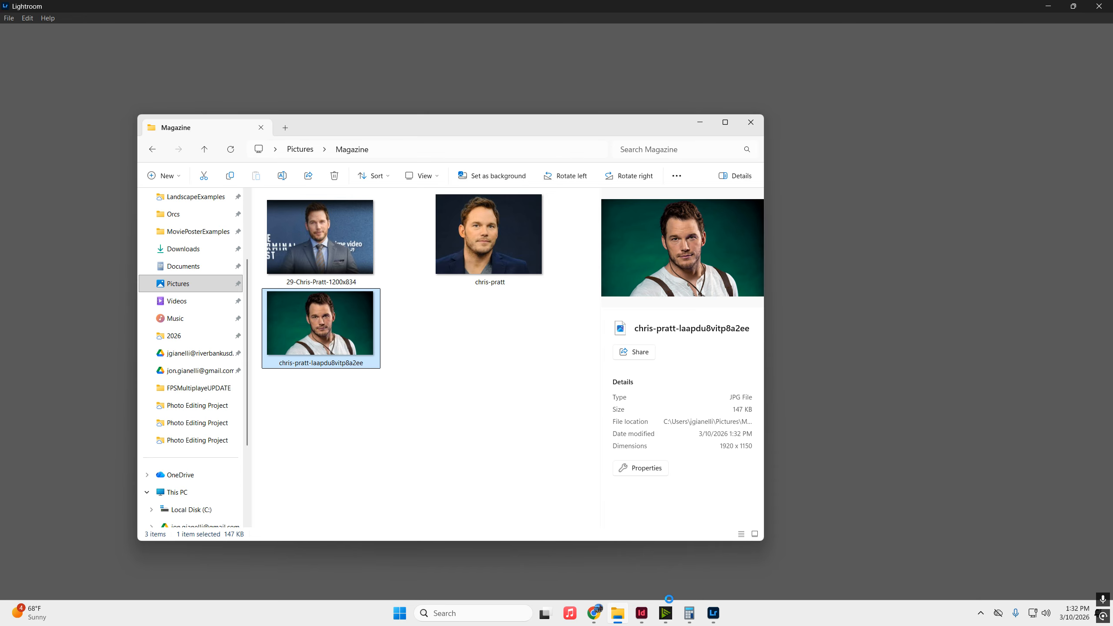
pyautogui.click(641, 612)
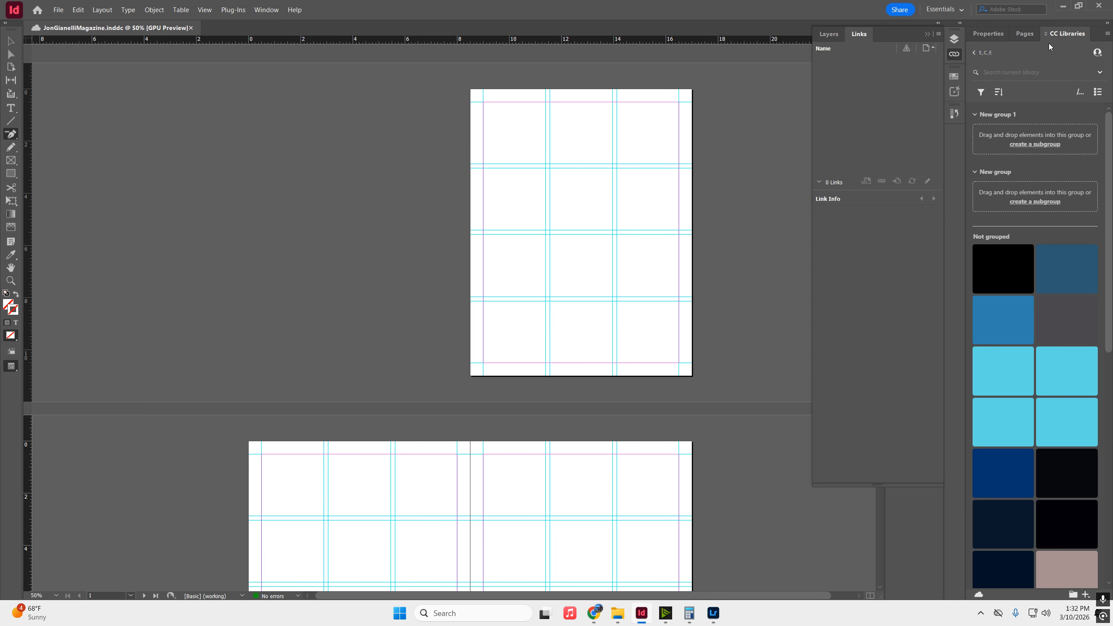
pyautogui.click(976, 52)
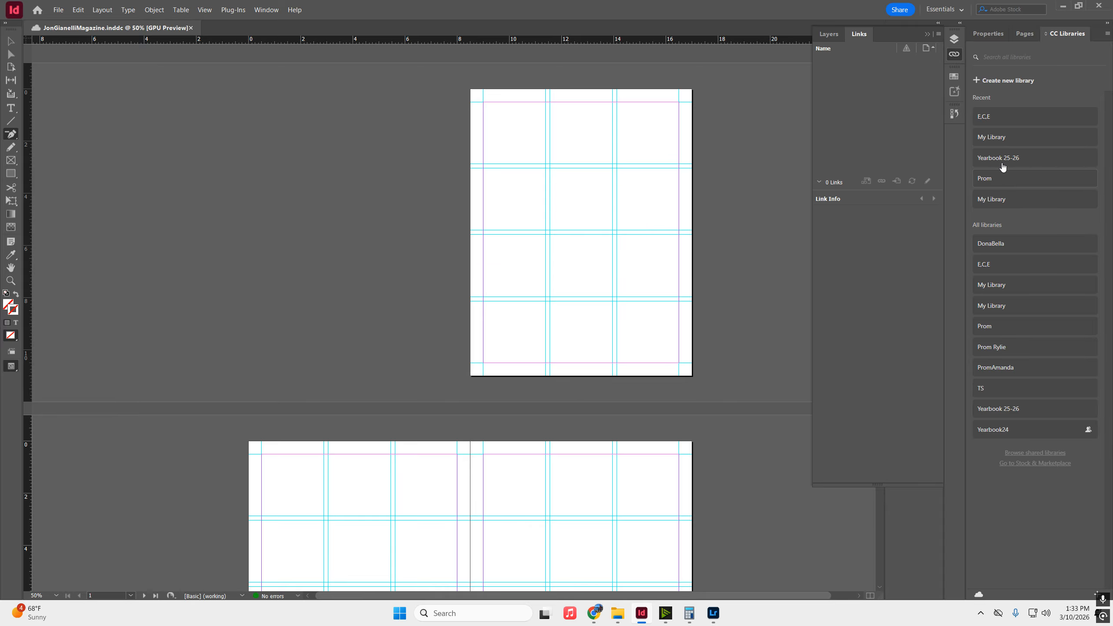
pyautogui.click(1003, 139)
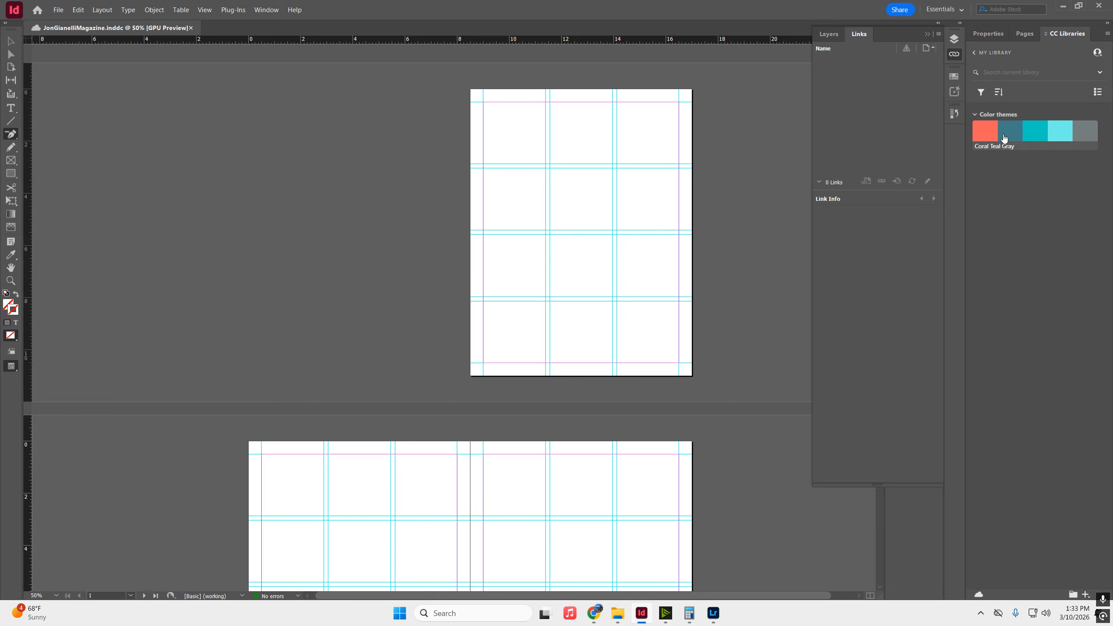
pyautogui.click(973, 53)
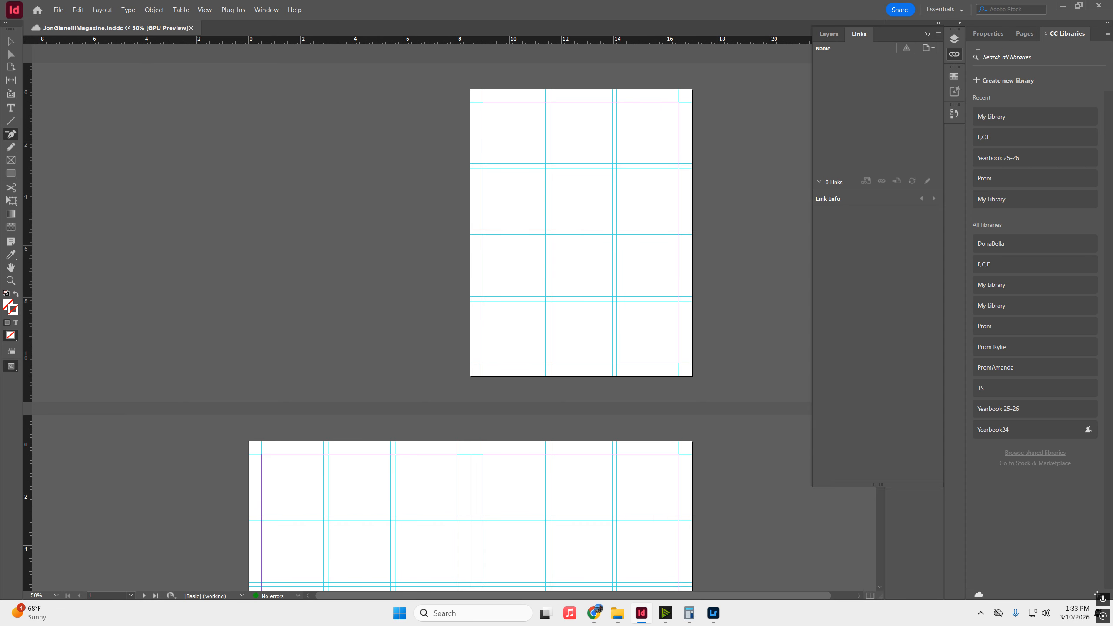
pyautogui.click(999, 118)
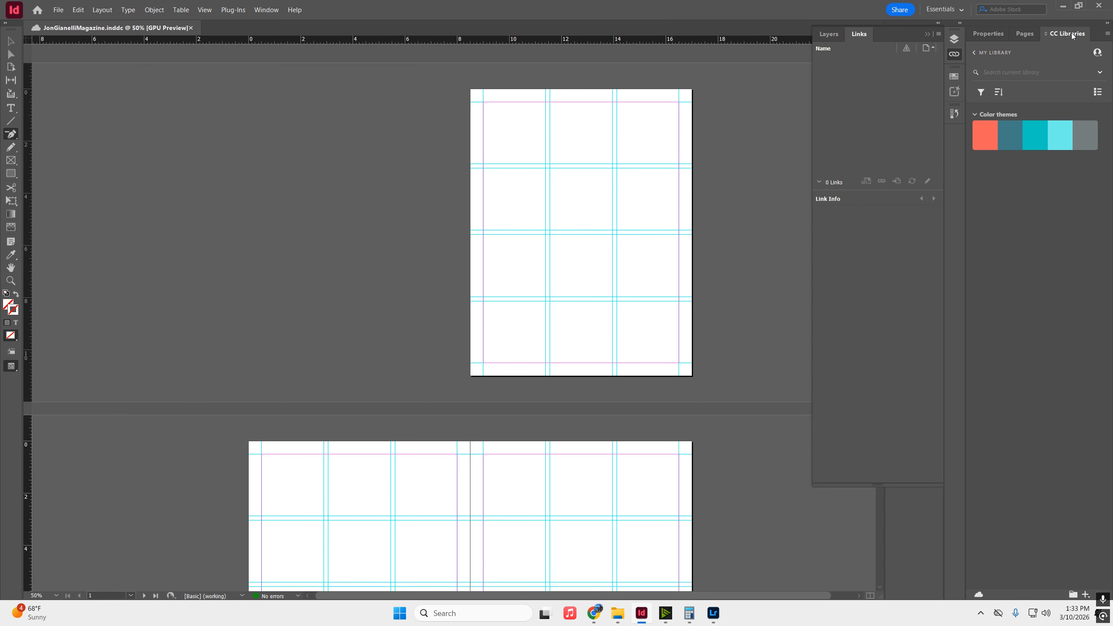
pyautogui.click(266, 10)
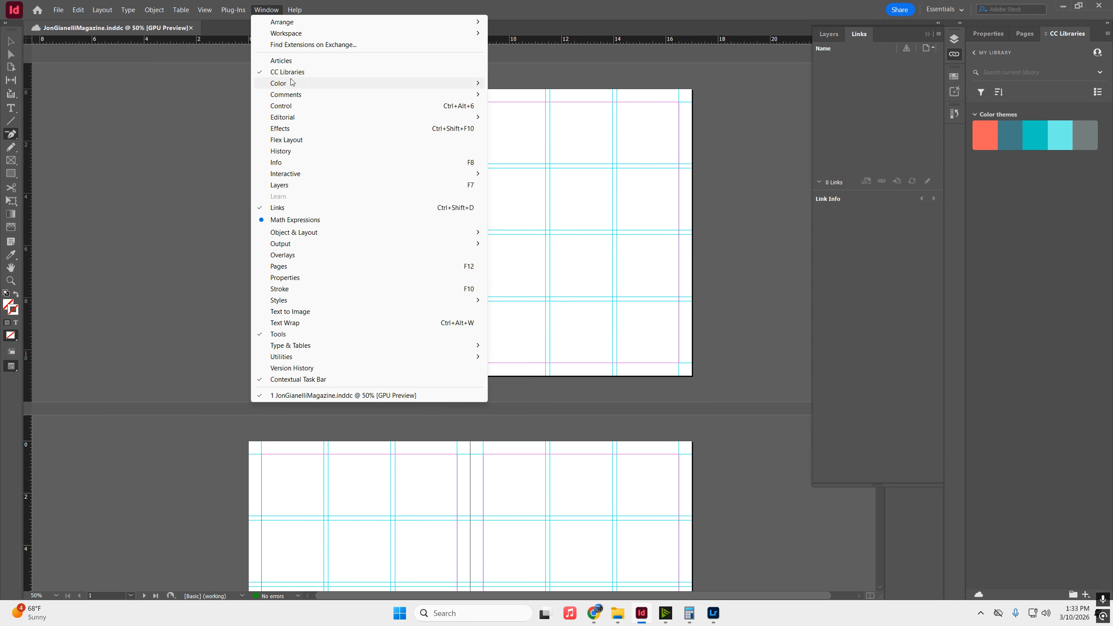
pyautogui.click(716, 124)
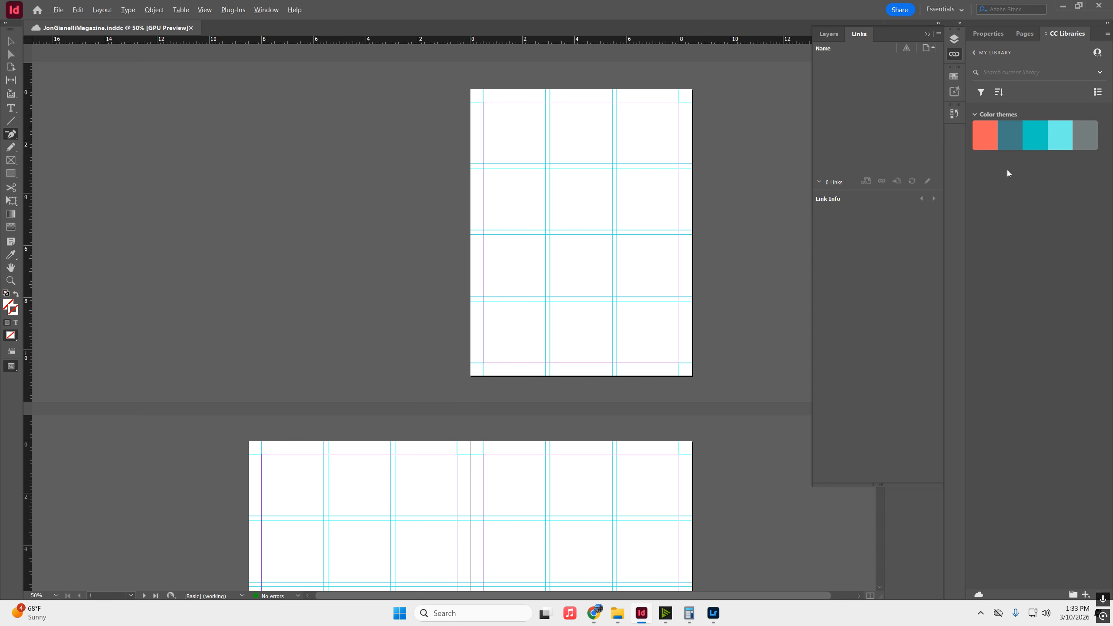
# - Switch to Lightroom and set the photo's highlights to -100, shadows and whites to about +35, and blacks to about +58
pyautogui.hotkey('alt', 'Tab')
pyautogui.click(714, 613)
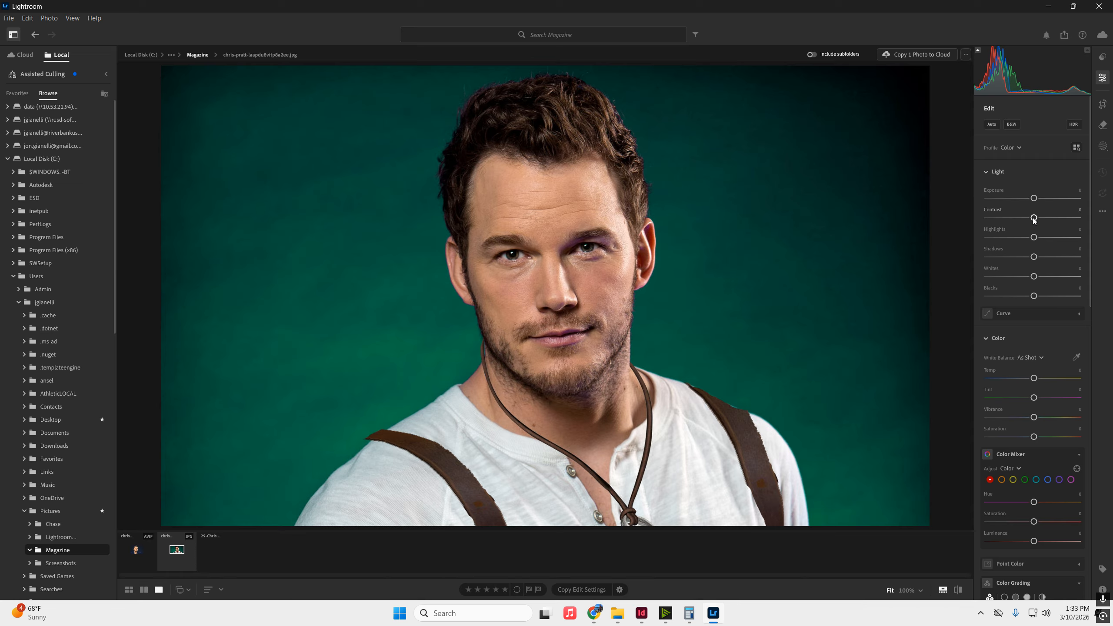
pyautogui.moveTo(1033, 219)
pyautogui.mouseDown()
pyautogui.moveTo(1021, 218)
pyautogui.moveTo(1033, 218)
pyautogui.mouseUp()
pyautogui.moveTo(1033, 276); pyautogui.dragTo(982, 278)
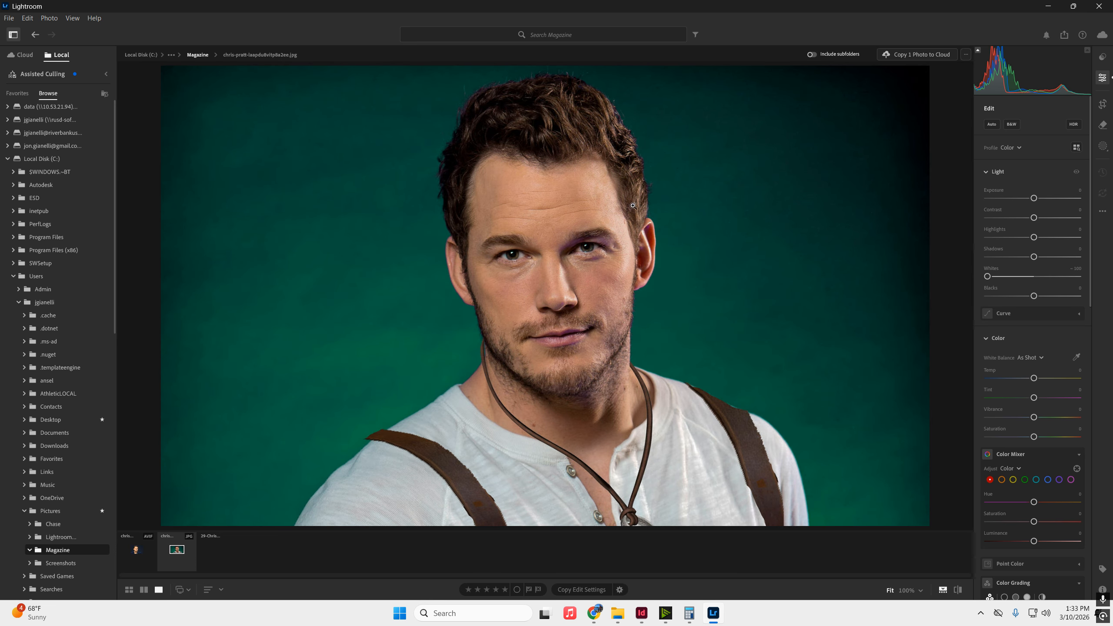
pyautogui.moveTo(1034, 238); pyautogui.dragTo(986, 238)
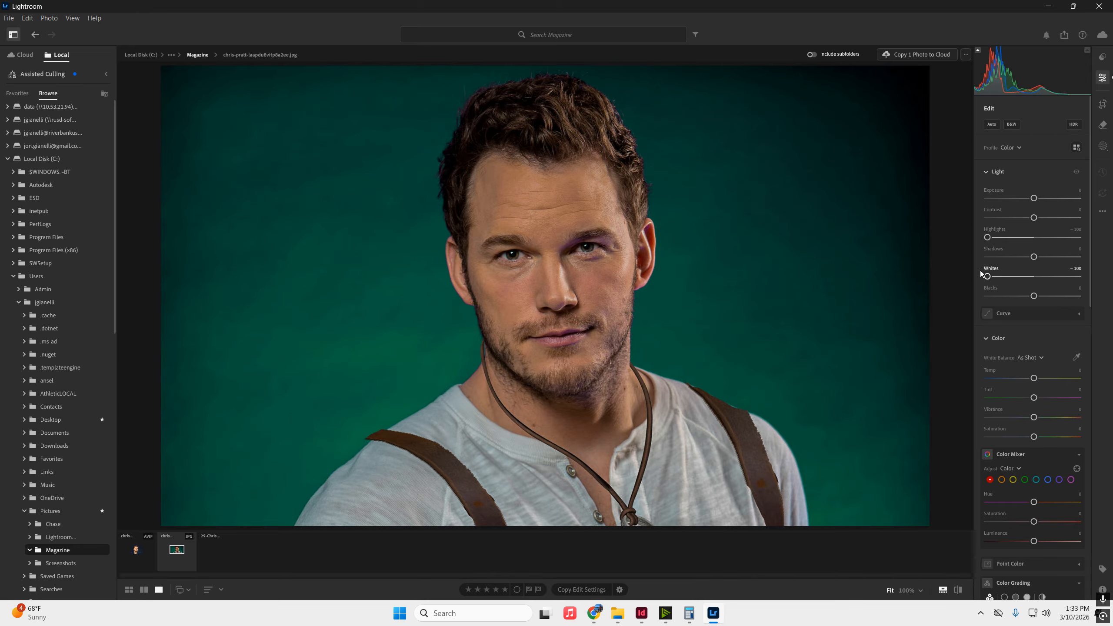
pyautogui.moveTo(988, 279); pyautogui.dragTo(1060, 297)
pyautogui.moveTo(1034, 257)
pyautogui.mouseDown()
pyautogui.moveTo(1023, 258)
pyautogui.moveTo(1059, 258)
pyautogui.moveTo(1049, 258)
pyautogui.mouseUp()
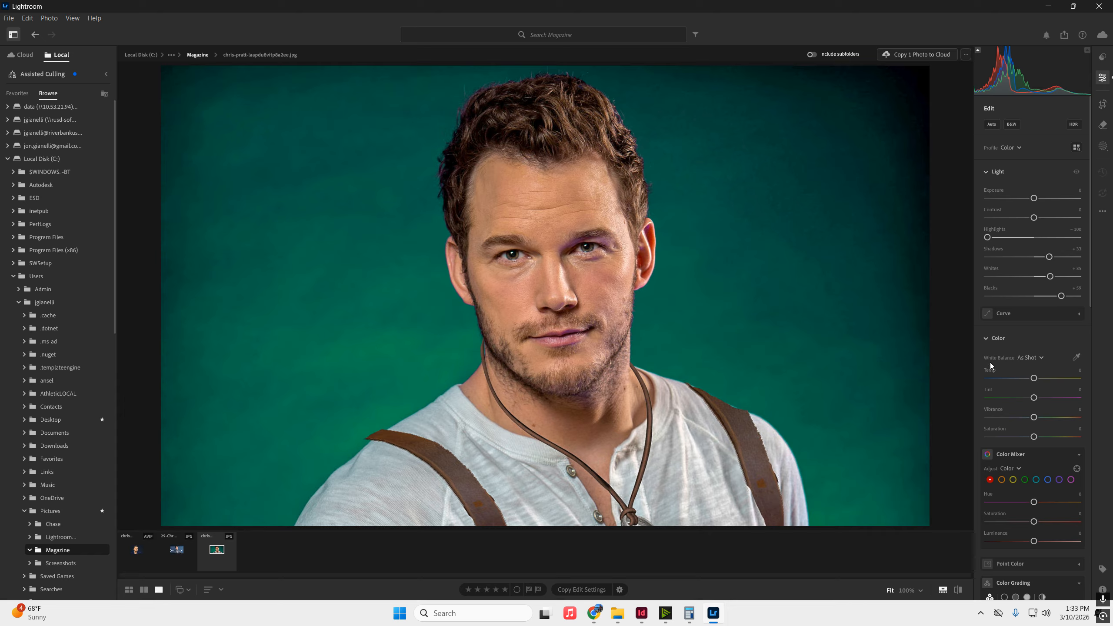
# - Warm the photo's temperature to +12 and use the Color Mixer to reduce a color's saturation and lower the blue hue
pyautogui.scroll(-1, 1008, 364)
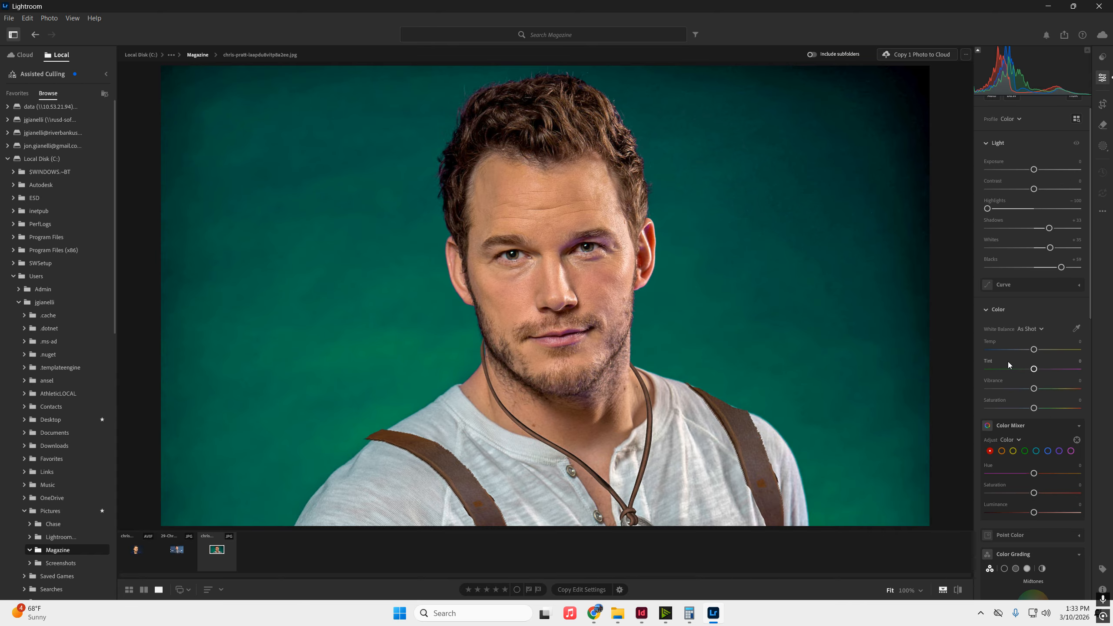
pyautogui.moveTo(1033, 350); pyautogui.dragTo(1039, 350)
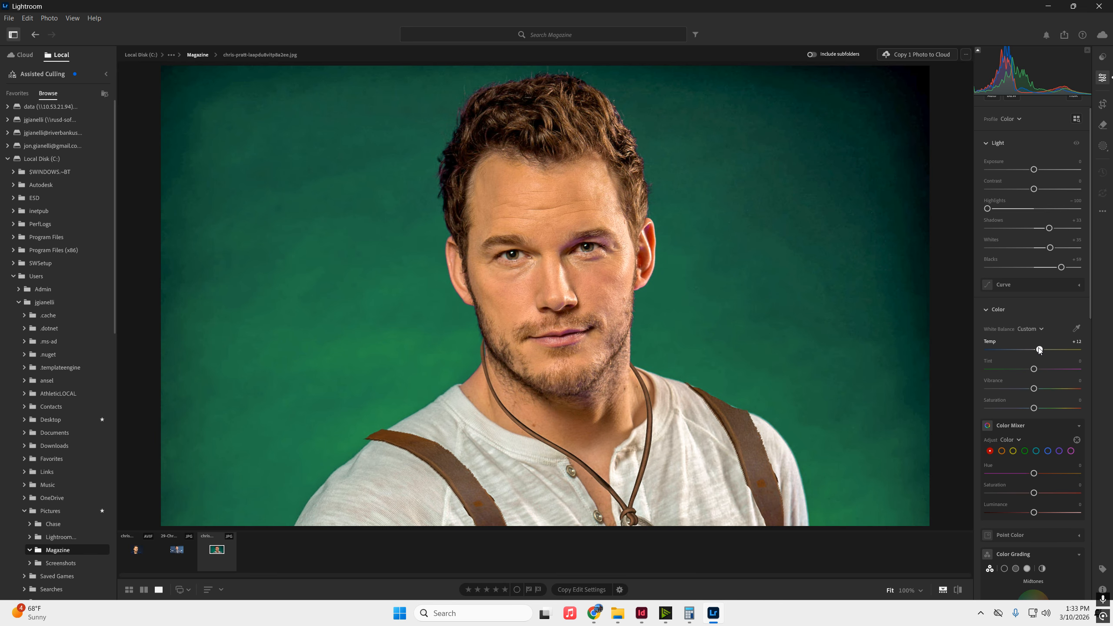
pyautogui.moveTo(1005, 493); pyautogui.dragTo(955, 478)
pyautogui.click(1059, 451)
pyautogui.click(1047, 452)
pyautogui.moveTo(1041, 473); pyautogui.dragTo(989, 467)
# - Enable Super Resolution, set luminance noise reduction to about 58, and compare the edited photo with the original
pyautogui.scroll(-10, 1073, 413)
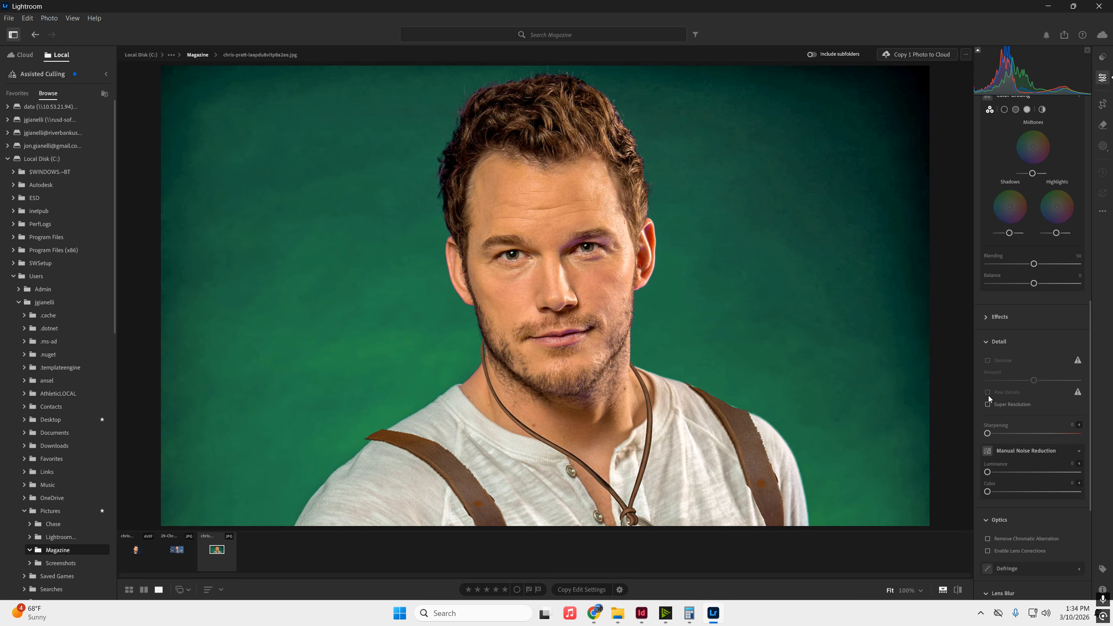
pyautogui.click(988, 404)
pyautogui.moveTo(987, 472); pyautogui.dragTo(1041, 456)
pyautogui.click(958, 591)
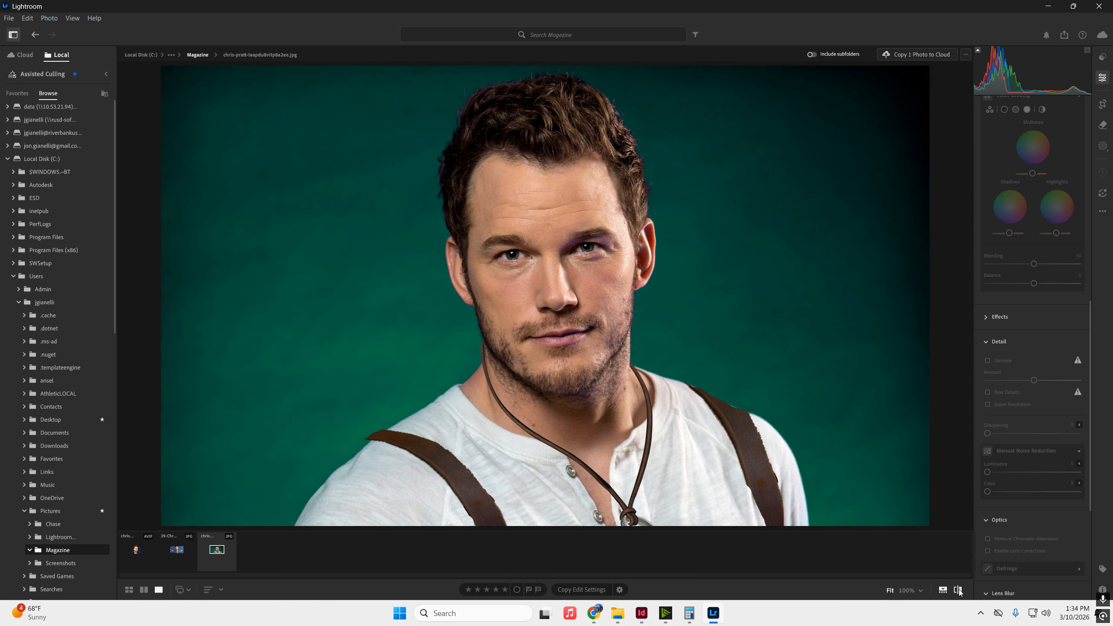
pyautogui.click(958, 590)
pyautogui.click(958, 590)
pyautogui.click(958, 590)
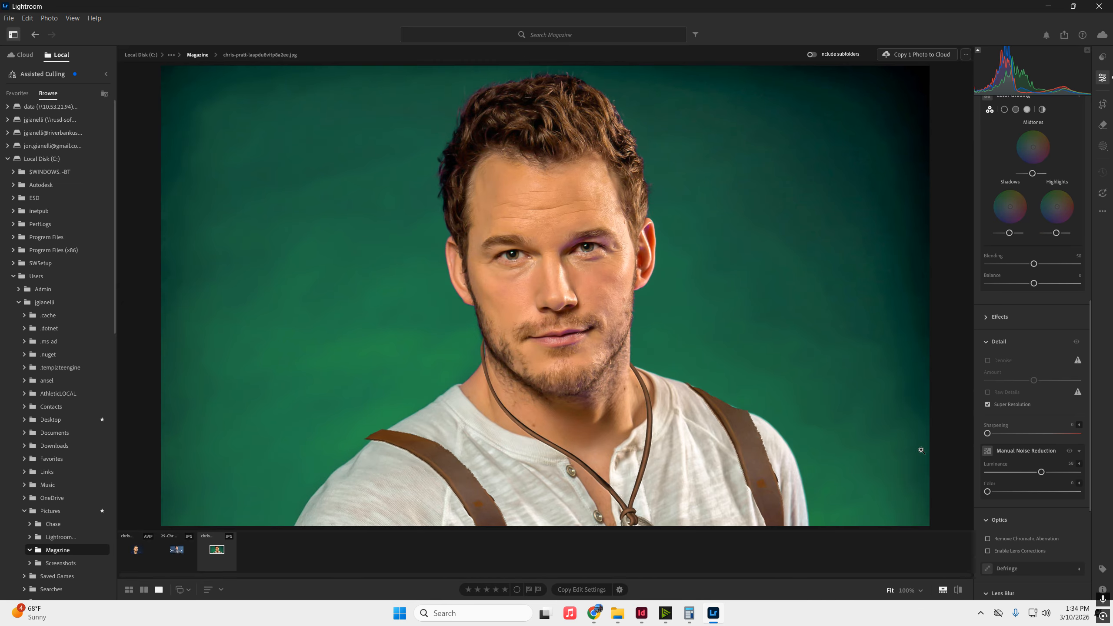
# - Send the edited photo from Lightroom to Photoshop for further editing
pyautogui.rightClick(650, 225)
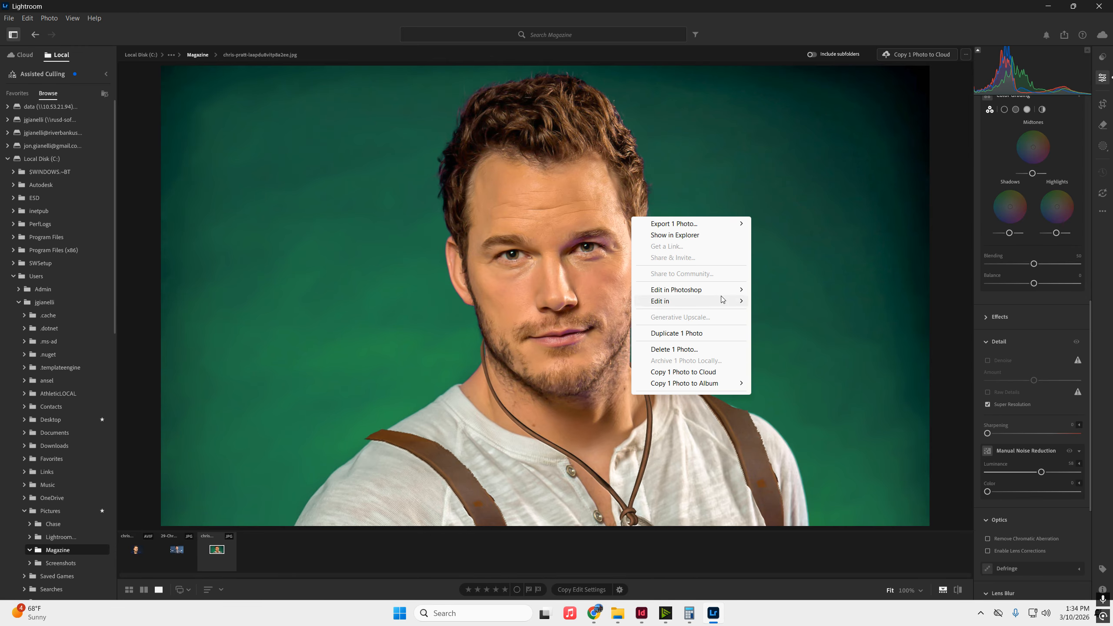
pyautogui.moveTo(710, 290)
pyautogui.click(816, 291)
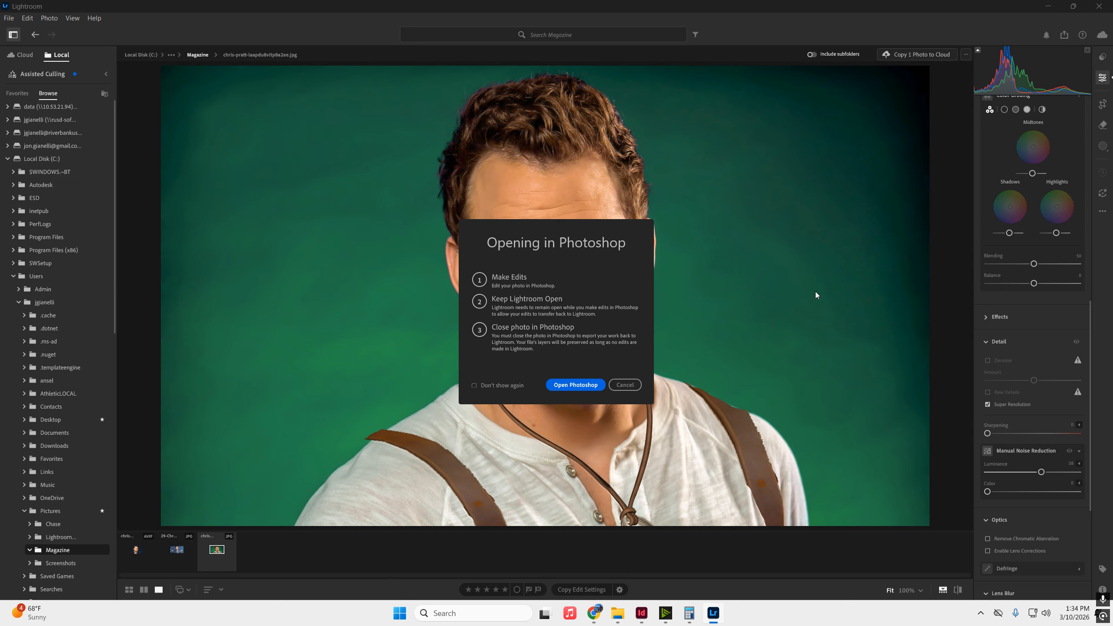
pyautogui.click(572, 383)
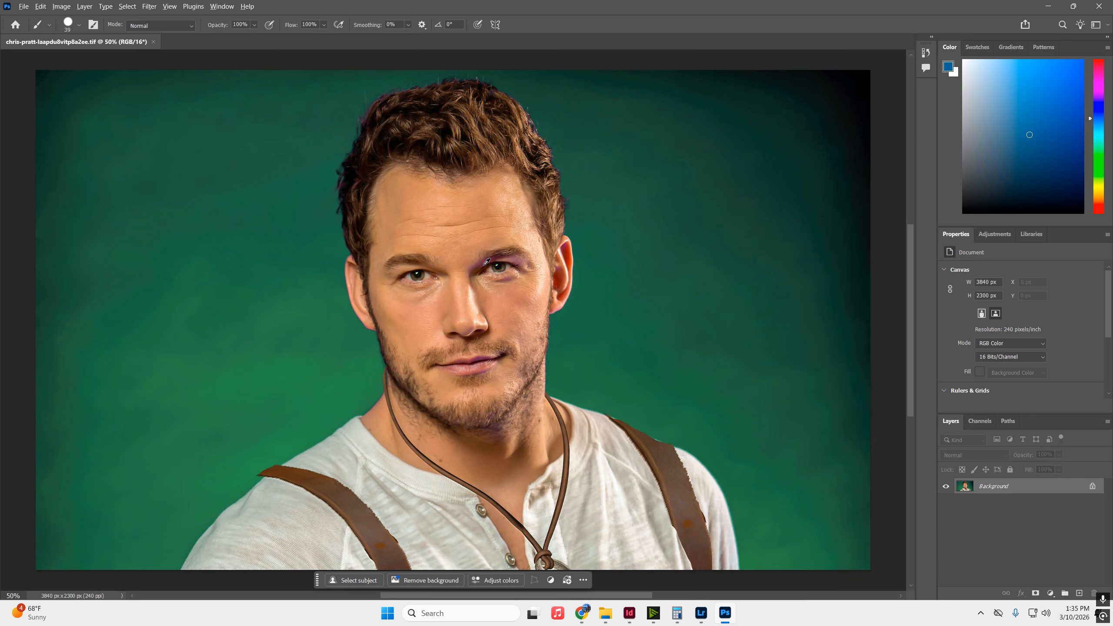
# - Add a new layer above the Background, sample the forehead skin tone, and bring up the brush settings
pyautogui.scroll(8, 486, 261)
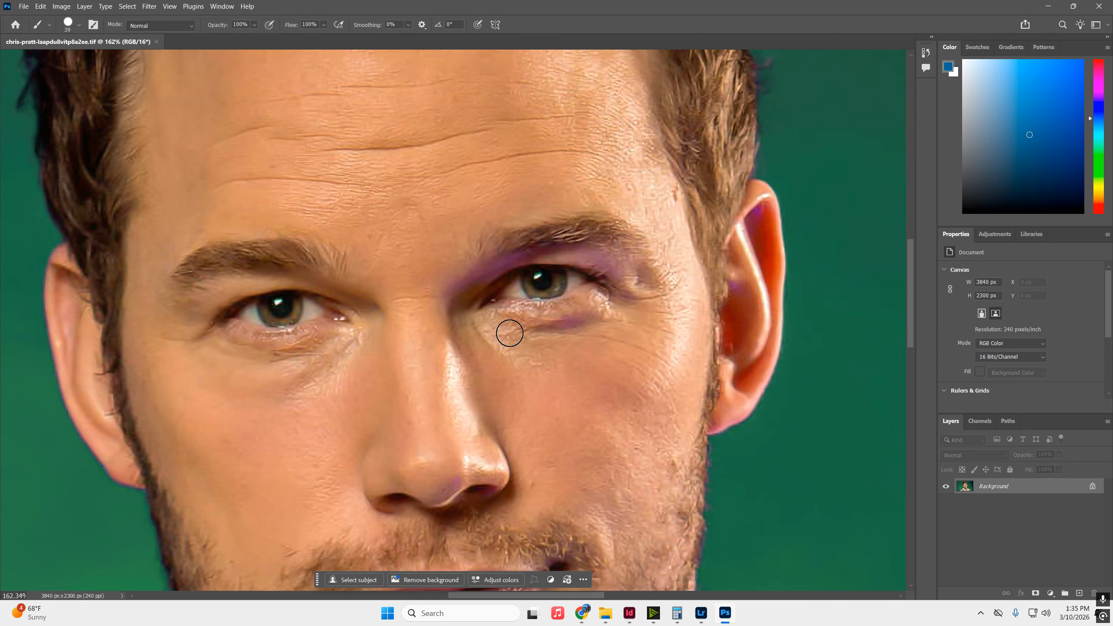
pyautogui.click(1078, 592)
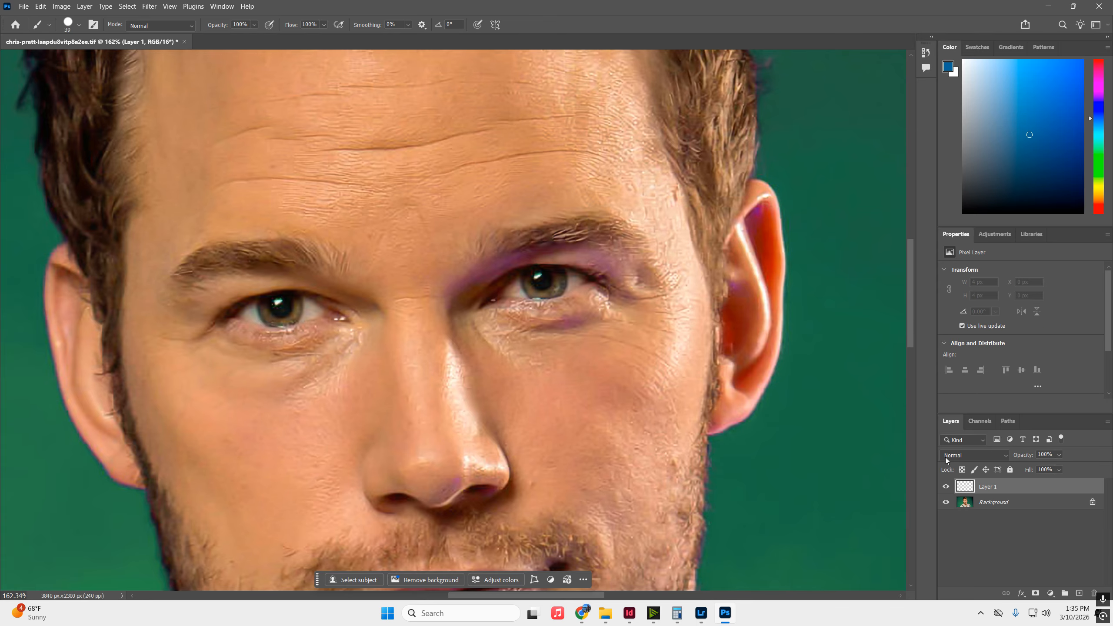
pyautogui.keyDown('alt'); pyautogui.click(427, 189); pyautogui.keyUp('alt')
pyautogui.moveTo(435, 264)
pyautogui.mouseDown()
pyautogui.moveTo(434, 291)
pyautogui.moveTo(490, 256)
pyautogui.moveTo(561, 248)
pyautogui.moveTo(558, 227)
pyautogui.mouseUp()
pyautogui.hotkey('ctrl', 'z')
pyautogui.rightClick(559, 227)
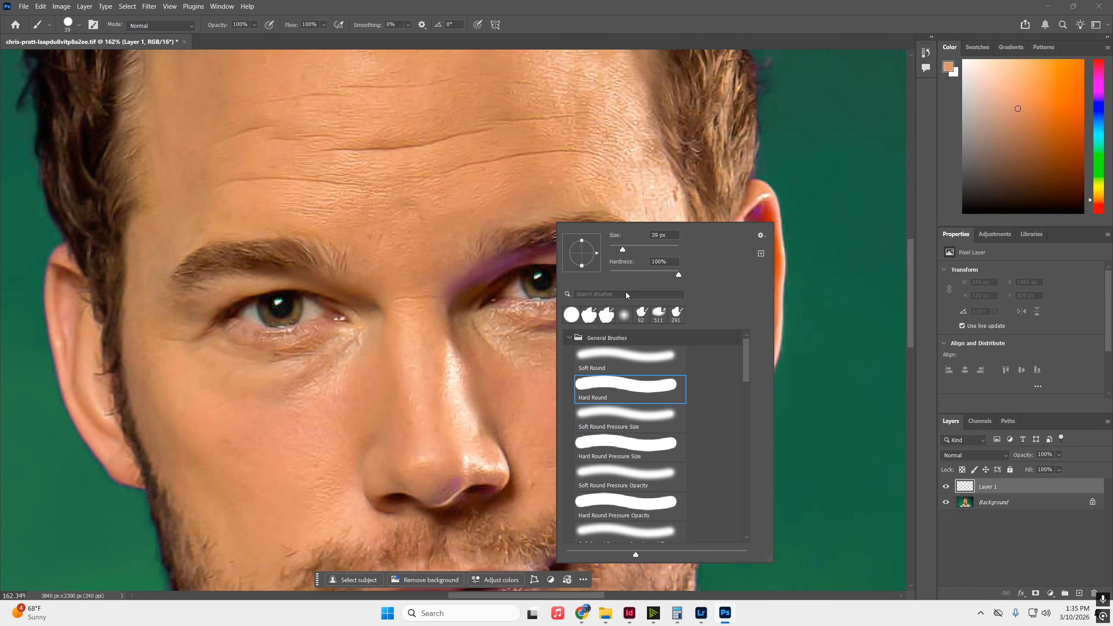
# - Paint the sampled skin tone with a soft brush over the purple areas around the eye and on the nose tip
pyautogui.moveTo(547, 272); pyautogui.dragTo(532, 269)
pyautogui.moveTo(458, 286)
pyautogui.mouseDown()
pyautogui.moveTo(442, 279)
pyautogui.moveTo(472, 284)
pyautogui.moveTo(527, 252)
pyautogui.moveTo(622, 254)
pyautogui.moveTo(624, 274)
pyautogui.mouseUp()
pyautogui.moveTo(581, 323); pyautogui.dragTo(533, 328)
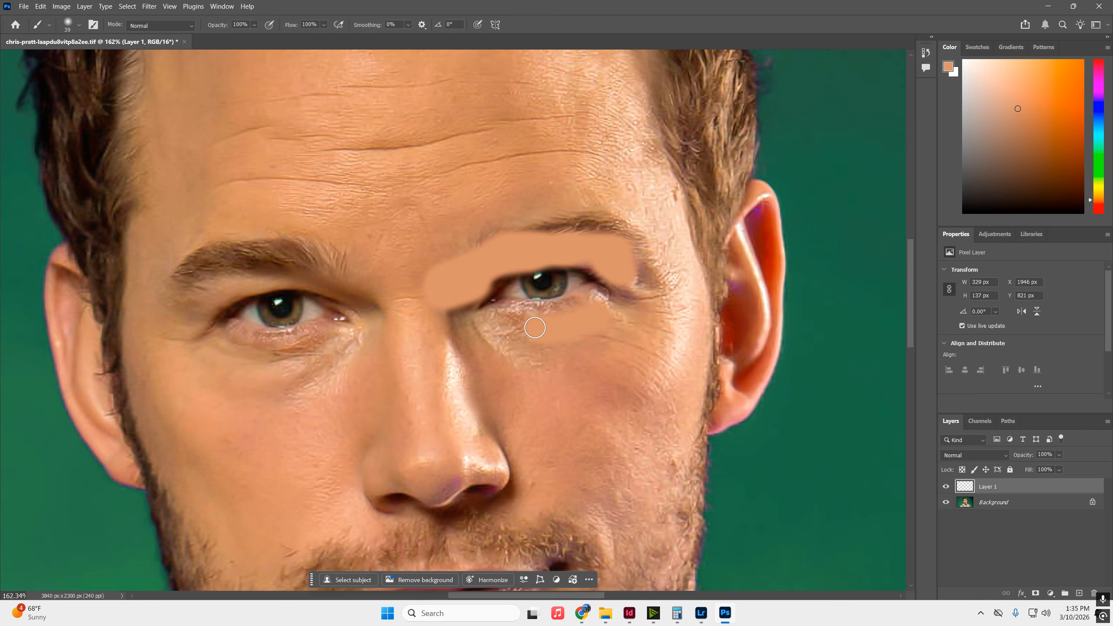
pyautogui.scroll(-5, 495, 411)
pyautogui.moveTo(456, 368)
pyautogui.mouseDown()
pyautogui.moveTo(437, 368)
pyautogui.moveTo(458, 373)
pyautogui.mouseUp()
pyautogui.scroll(-2, 507, 262)
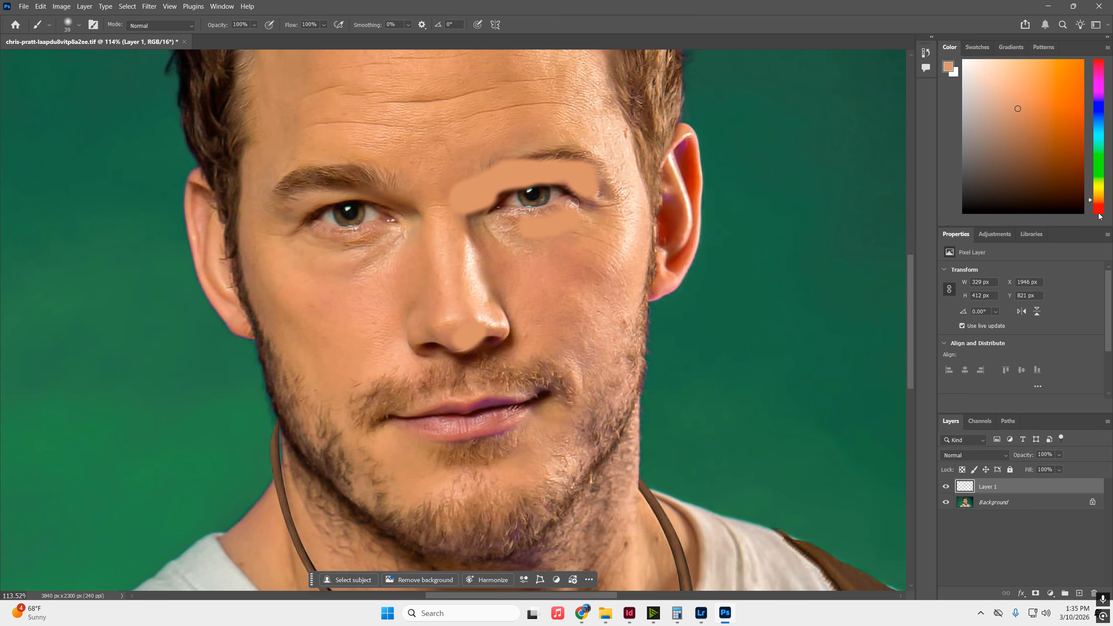
# - Paint the lips in a more saturated red than the sampled lip color and set the paint layer's blend mode to Color
pyautogui.click(1098, 215)
pyautogui.keyDown('alt'); pyautogui.click(452, 421); pyautogui.keyUp('alt')
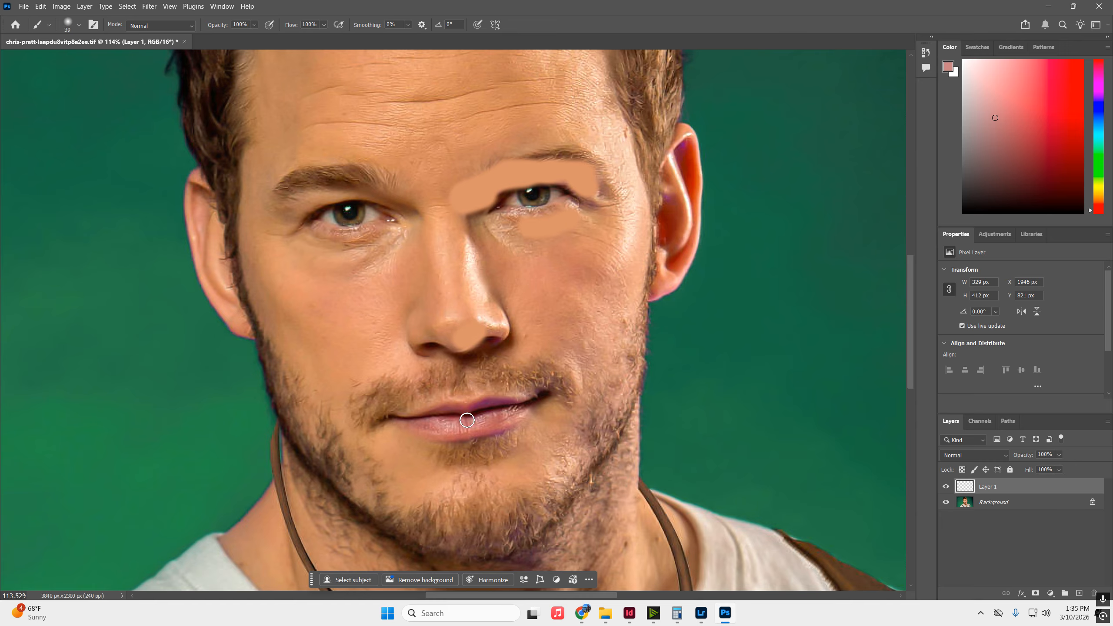
pyautogui.moveTo(441, 425)
pyautogui.mouseDown()
pyautogui.moveTo(494, 417)
pyautogui.moveTo(490, 409)
pyautogui.mouseUp()
pyautogui.hotkey('ctrl', 'z')
pyautogui.click(1022, 129)
pyautogui.moveTo(501, 406)
pyautogui.mouseDown()
pyautogui.moveTo(427, 427)
pyautogui.moveTo(500, 425)
pyautogui.moveTo(488, 429)
pyautogui.moveTo(512, 401)
pyautogui.moveTo(547, 390)
pyautogui.mouseUp()
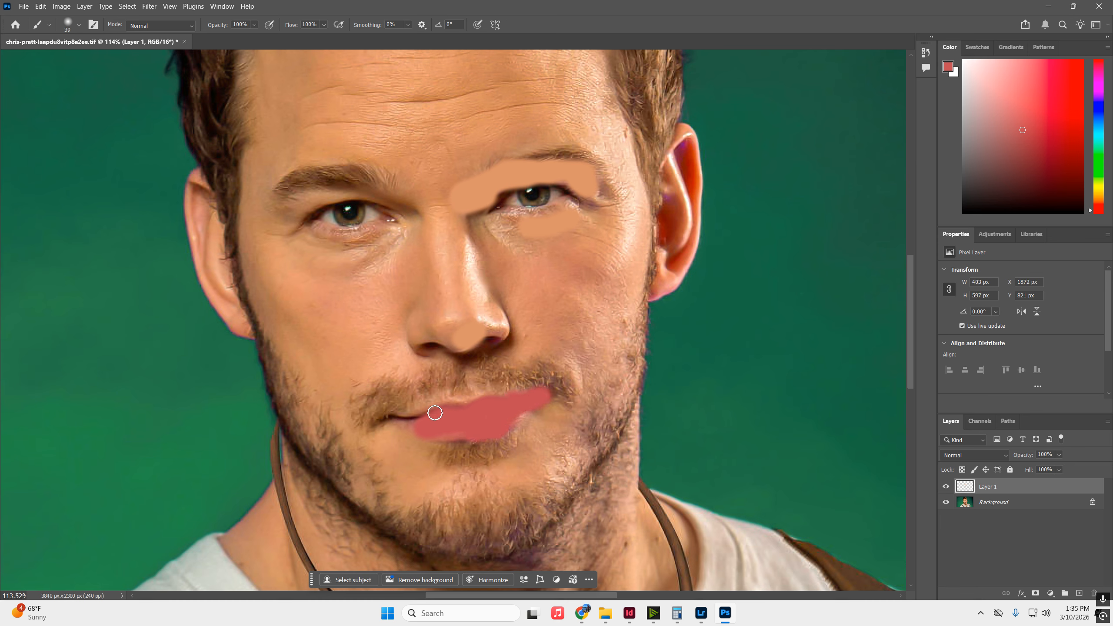
pyautogui.moveTo(414, 421); pyautogui.dragTo(396, 423)
pyautogui.click(1003, 456)
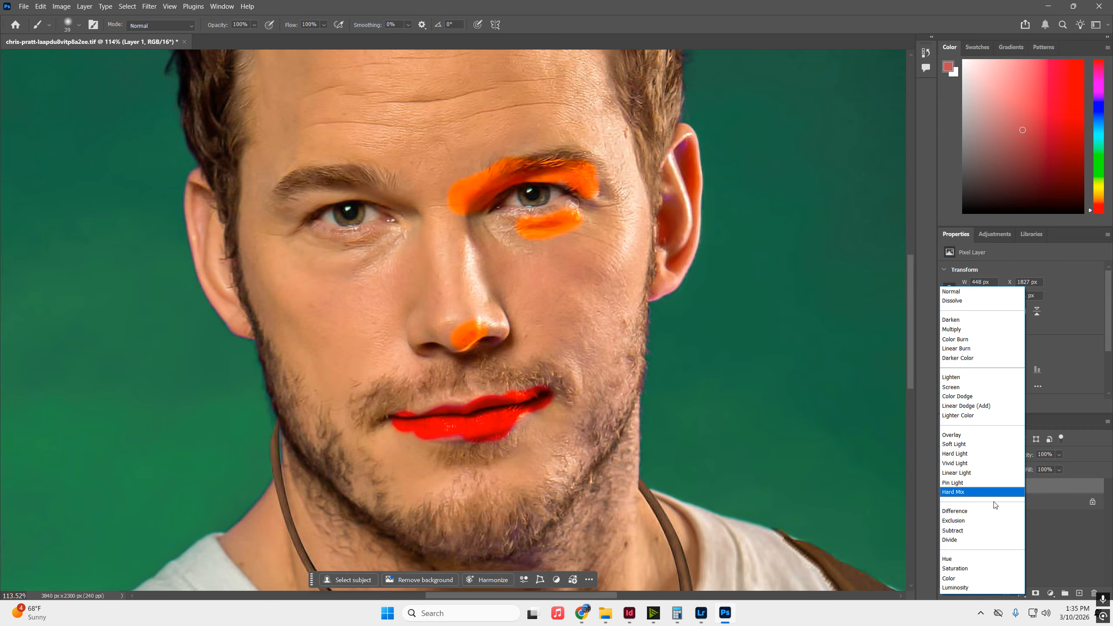
pyautogui.click(958, 578)
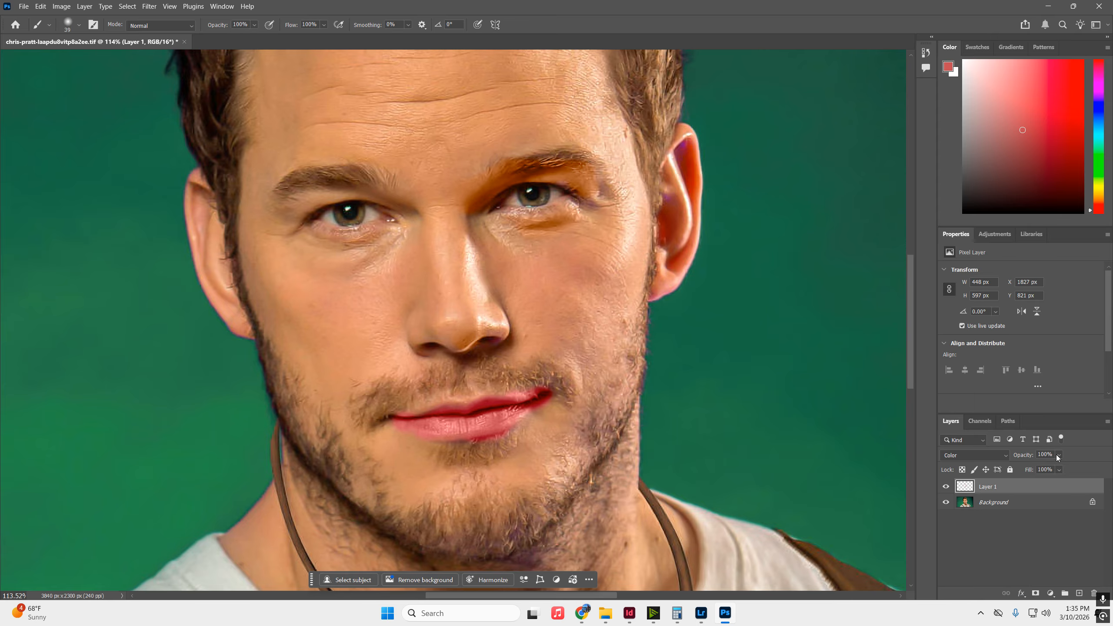
# - Lower the paint layer's opacity to 45% and erase the red paint from the lips
pyautogui.moveTo(1037, 467); pyautogui.dragTo(1025, 471)
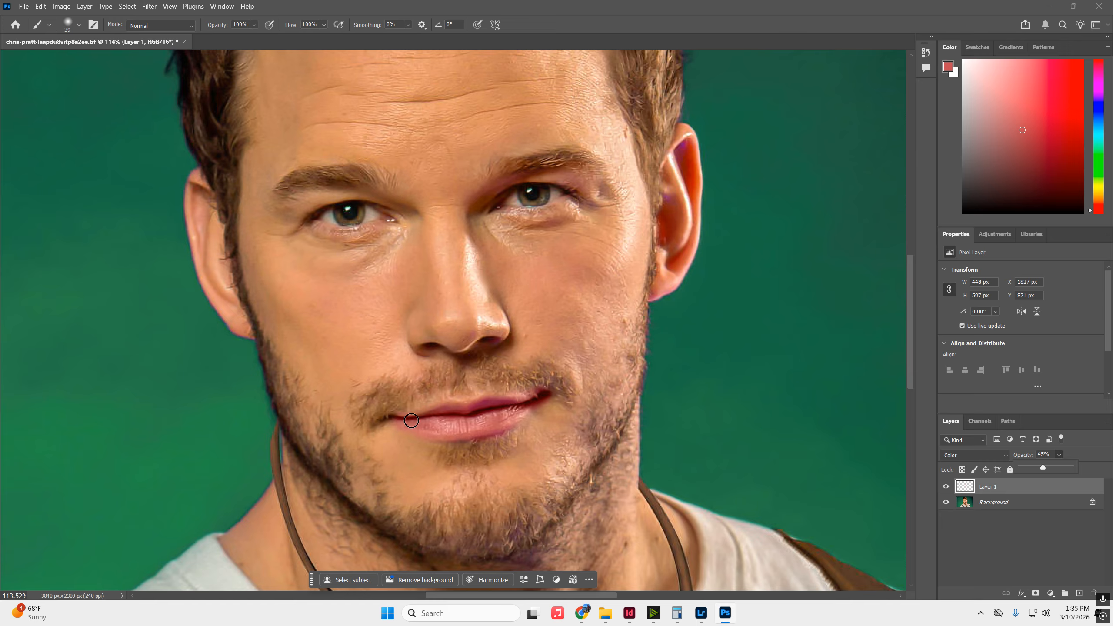
pyautogui.press('e')
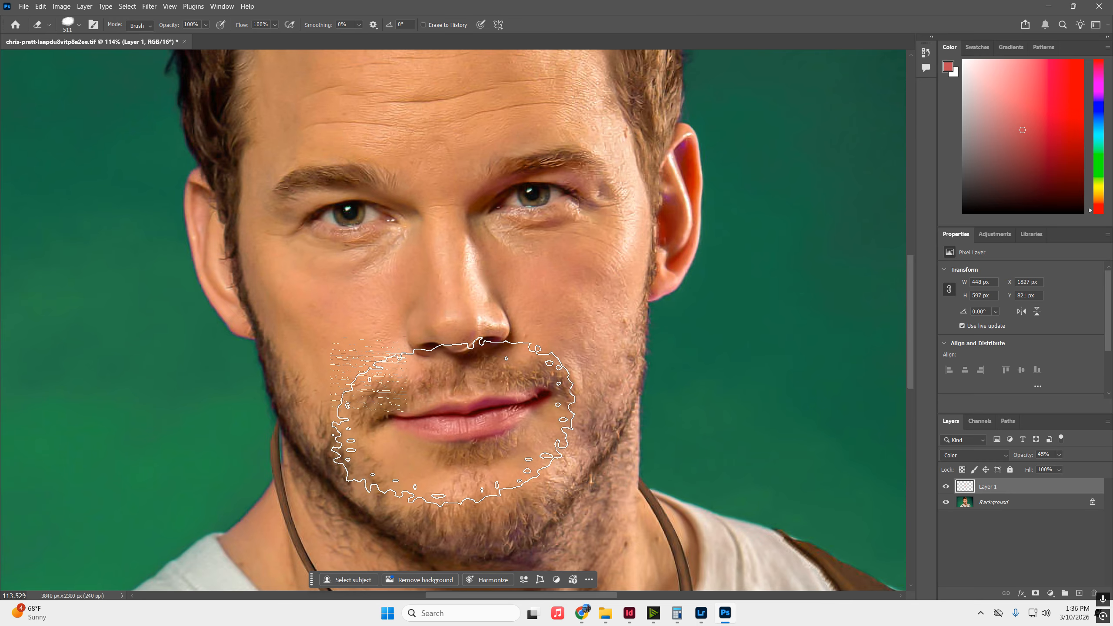
pyautogui.click(524, 417)
# - Repaint the lips on Layer 1 with the brush, trying darker and more muted reds
pyautogui.moveTo(1062, 143)
pyautogui.mouseDown()
pyautogui.moveTo(1076, 177)
pyautogui.moveTo(1031, 167)
pyautogui.mouseUp()
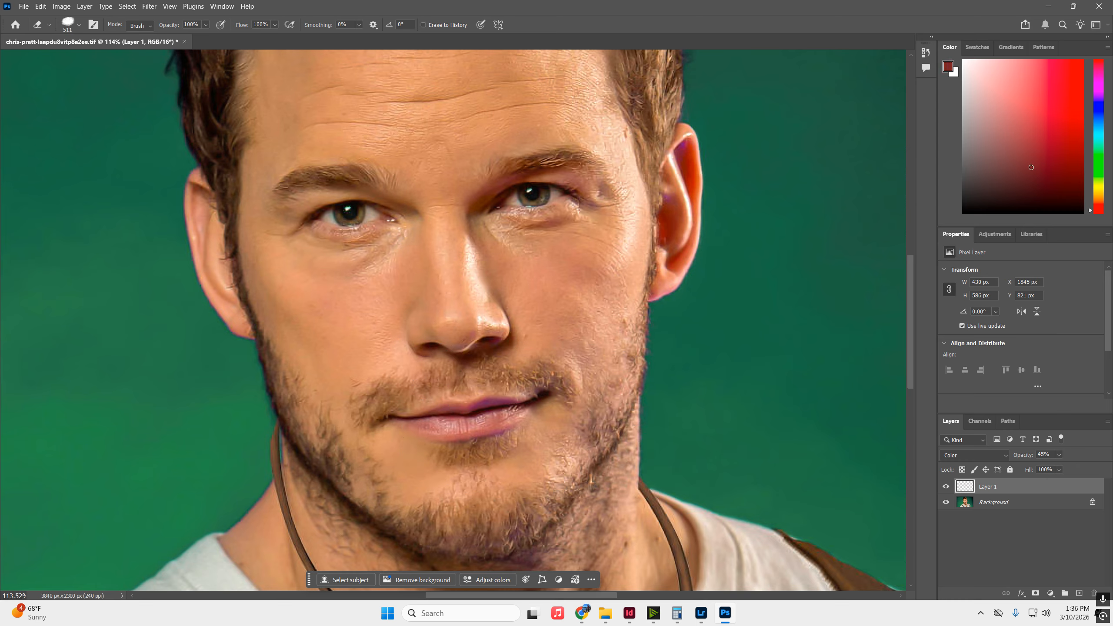
pyautogui.press('b')
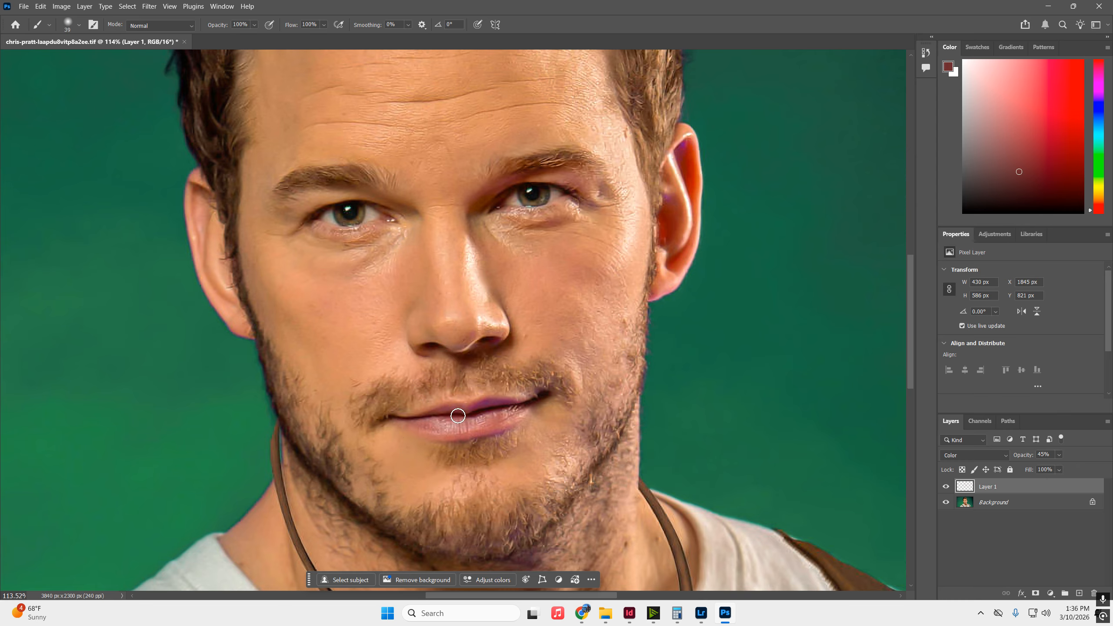
pyautogui.moveTo(484, 413); pyautogui.dragTo(510, 410)
pyautogui.moveTo(1023, 156); pyautogui.dragTo(1034, 157)
pyautogui.click(1095, 213)
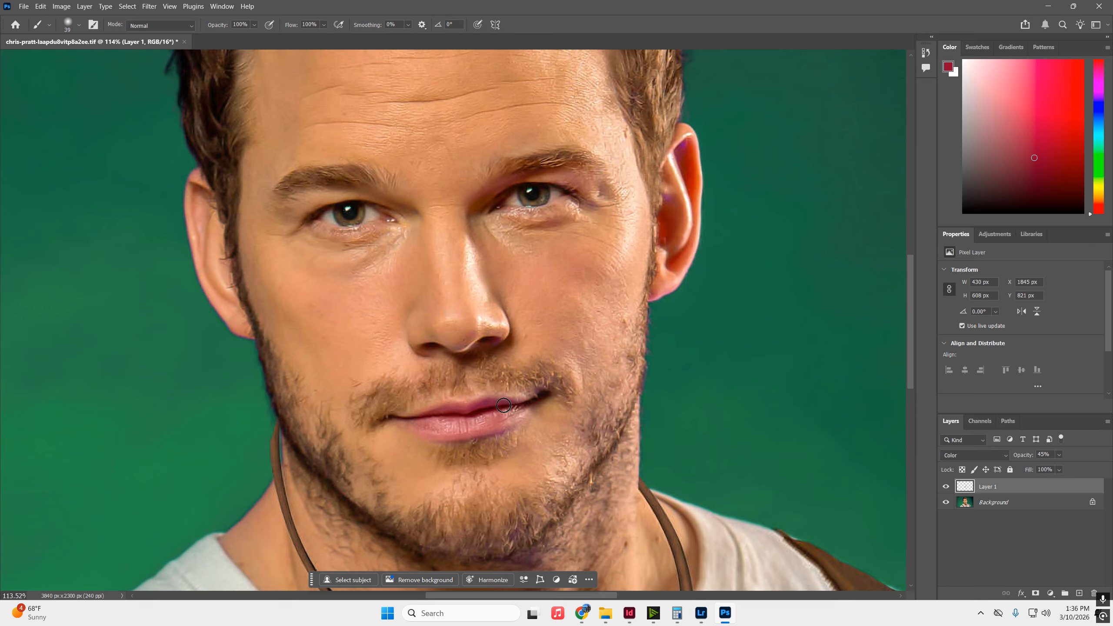
pyautogui.click(990, 176)
pyautogui.click(1011, 151)
pyautogui.moveTo(479, 405)
pyautogui.mouseDown()
pyautogui.moveTo(417, 424)
pyautogui.moveTo(515, 399)
pyautogui.mouseUp()
# - Soften the lip paint using the Eraser at 5% flow
pyautogui.press('e')
pyautogui.moveTo(275, 27); pyautogui.dragTo(242, 40)
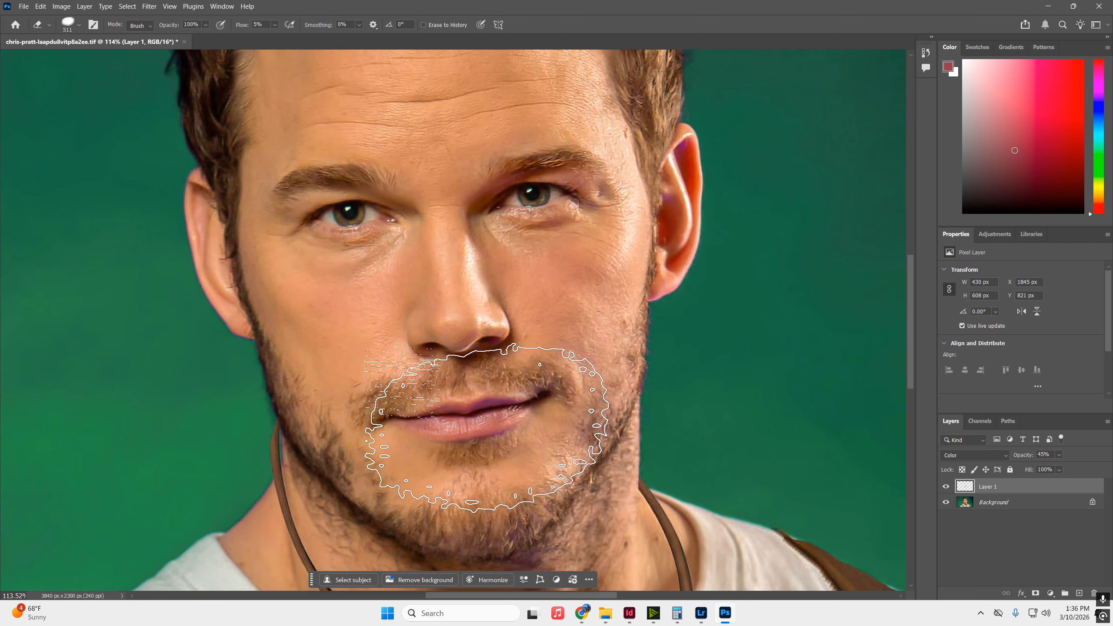
pyautogui.moveTo(486, 428); pyautogui.dragTo(573, 468)
# - Compare the photo with and without the paint layer, and flatten the image into a single layer
pyautogui.scroll(-4, 766, 284)
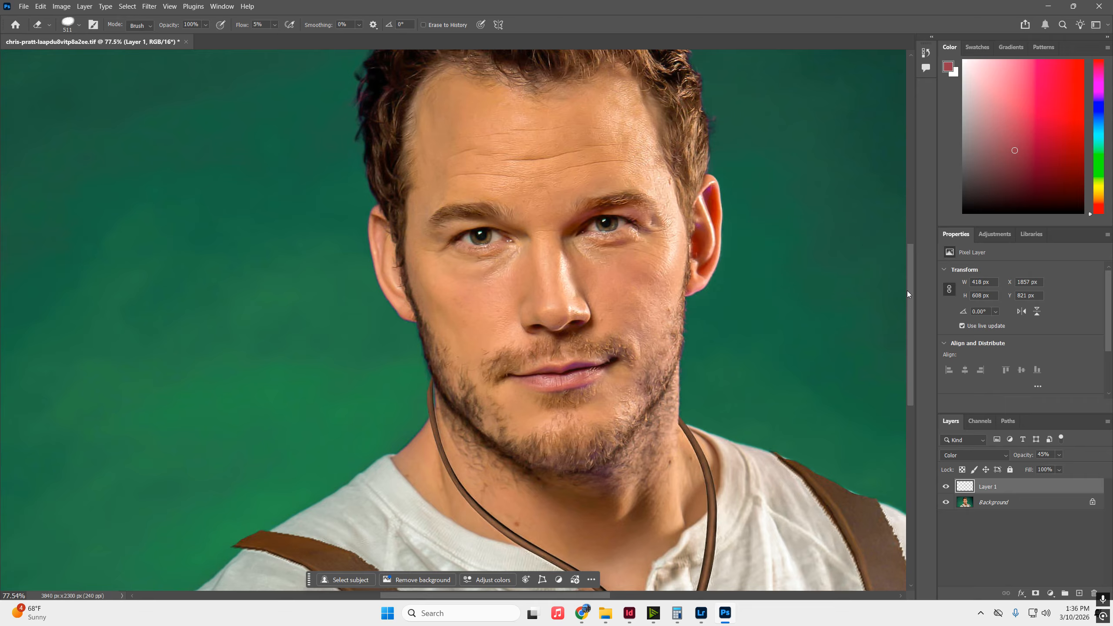
pyautogui.click(946, 487)
pyautogui.click(946, 487)
pyautogui.click(945, 501)
pyautogui.click(945, 501)
pyautogui.click(946, 487)
pyautogui.scroll(-4, 806, 278)
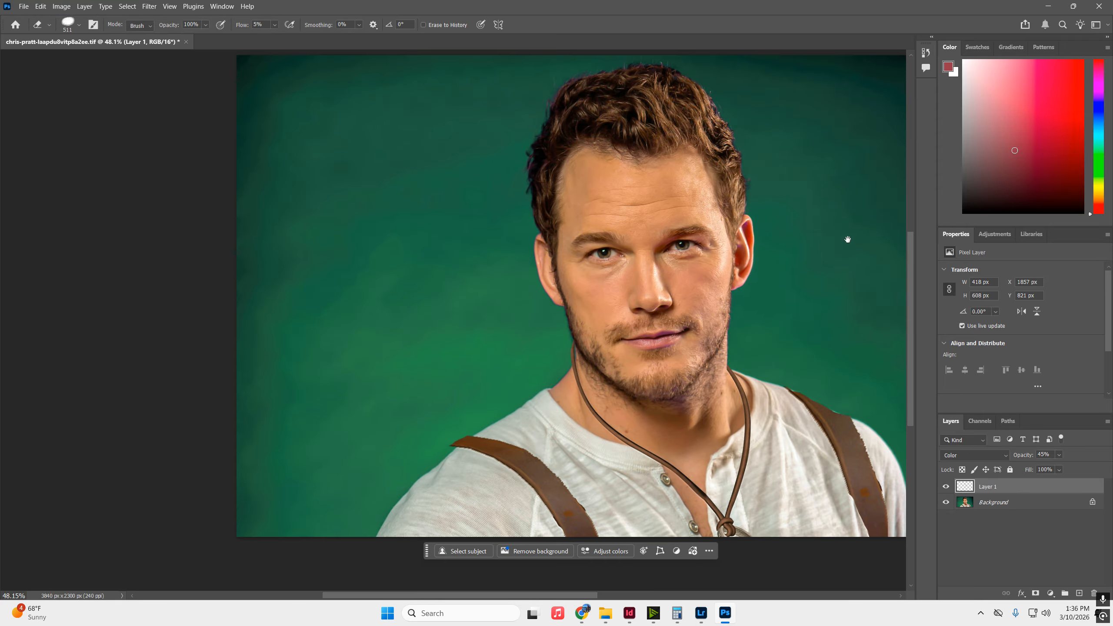
pyautogui.moveTo(807, 232); pyautogui.dragTo(600, 253)
pyautogui.rightClick(999, 505)
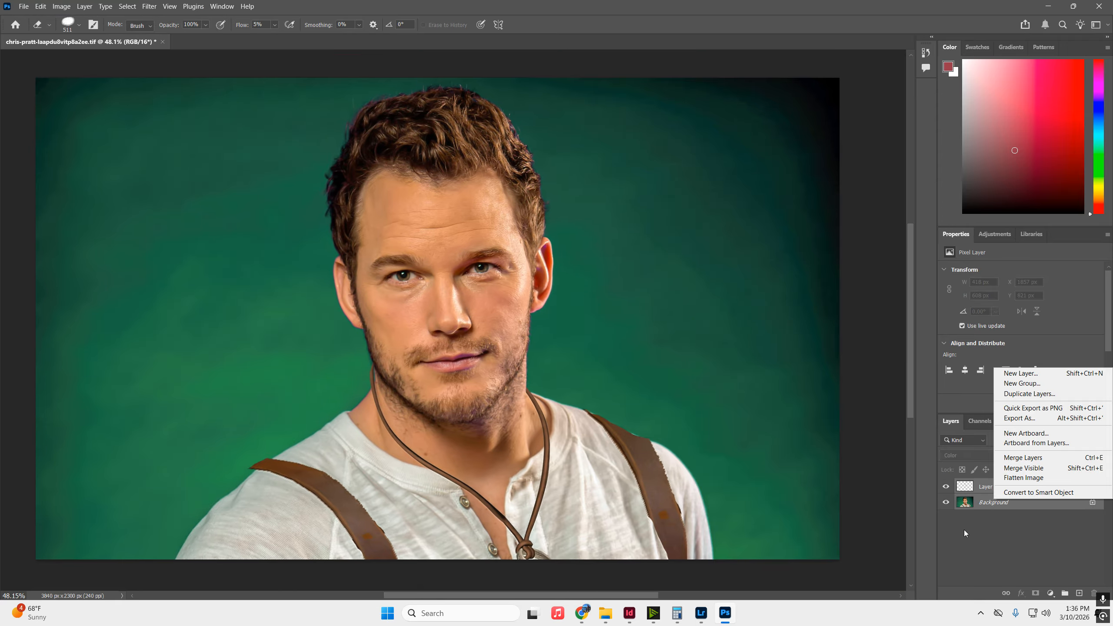
pyautogui.click(1033, 476)
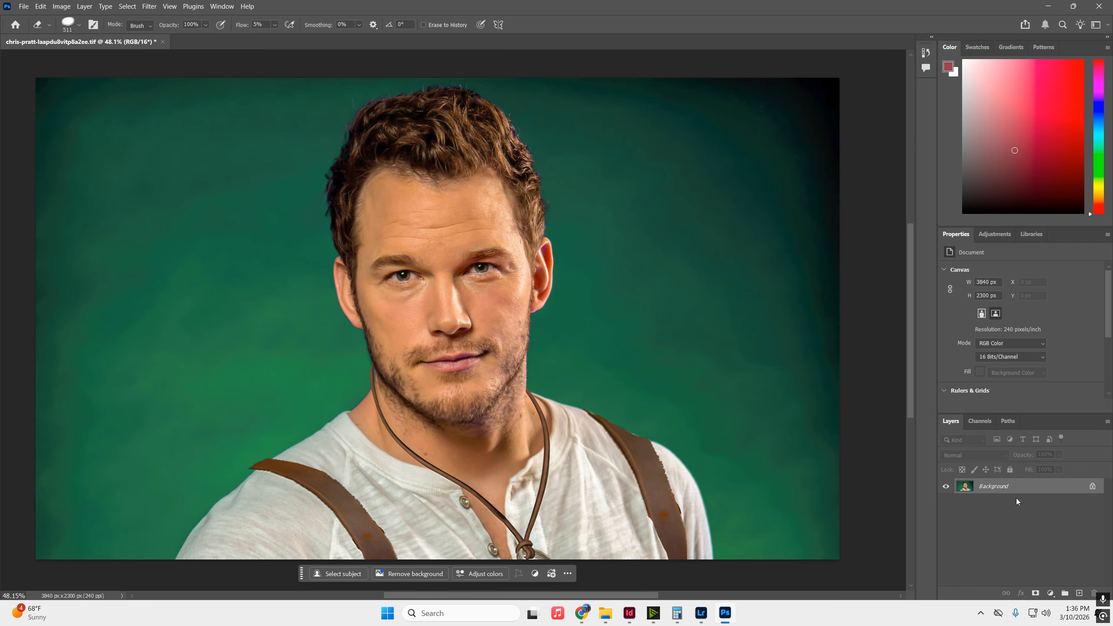
# - Reset the Essentials workspace to bring back the missing tools
pyautogui.press('Tab')
pyautogui.press('Tab')
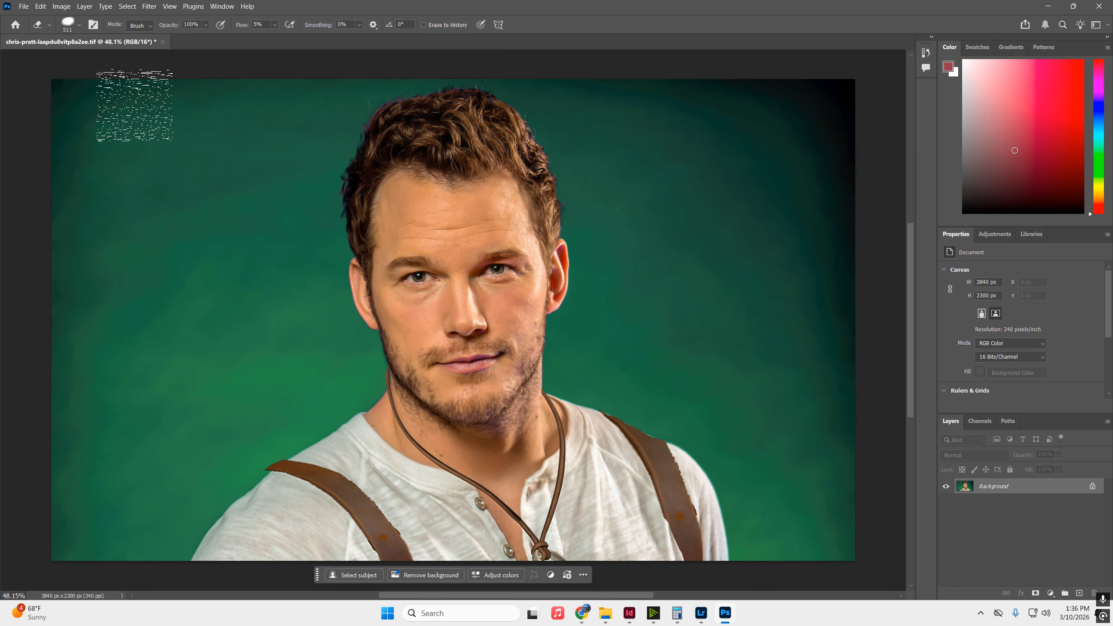
pyautogui.click(222, 7)
pyautogui.moveTo(248, 25)
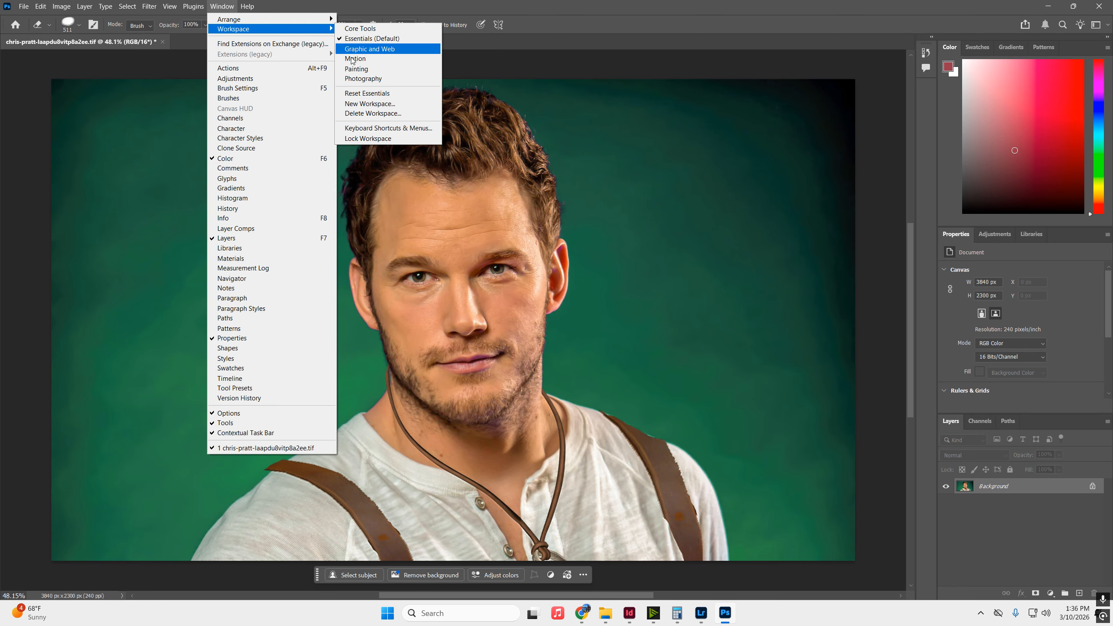
pyautogui.click(377, 93)
# - Select the man with Select Subject in the Object Selection tool, using Device processing
pyautogui.click(10, 100)
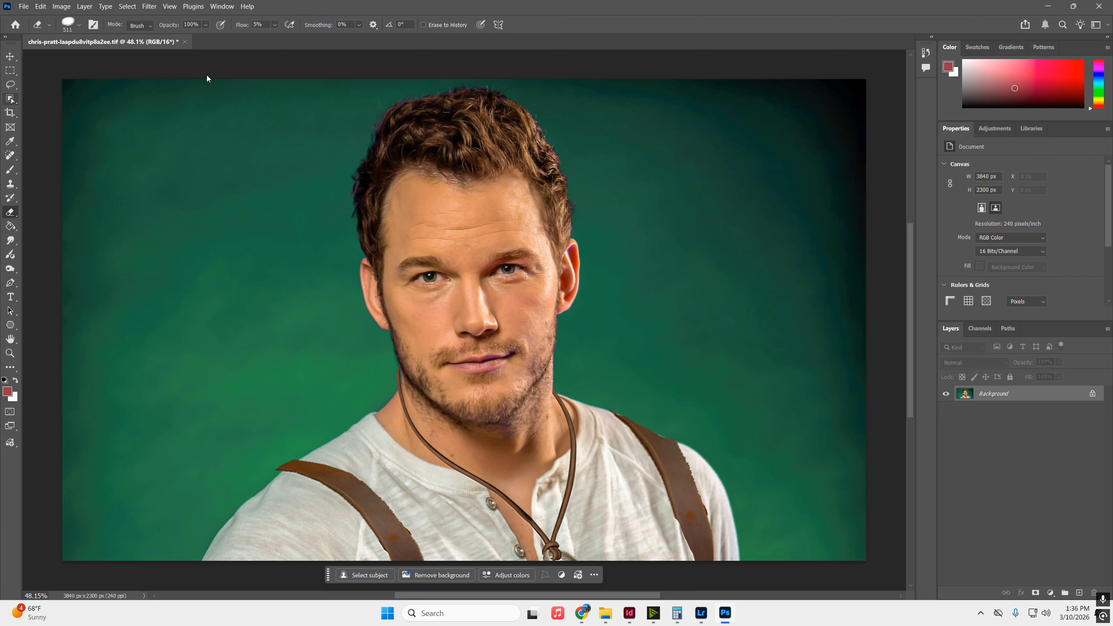
pyautogui.click(437, 26)
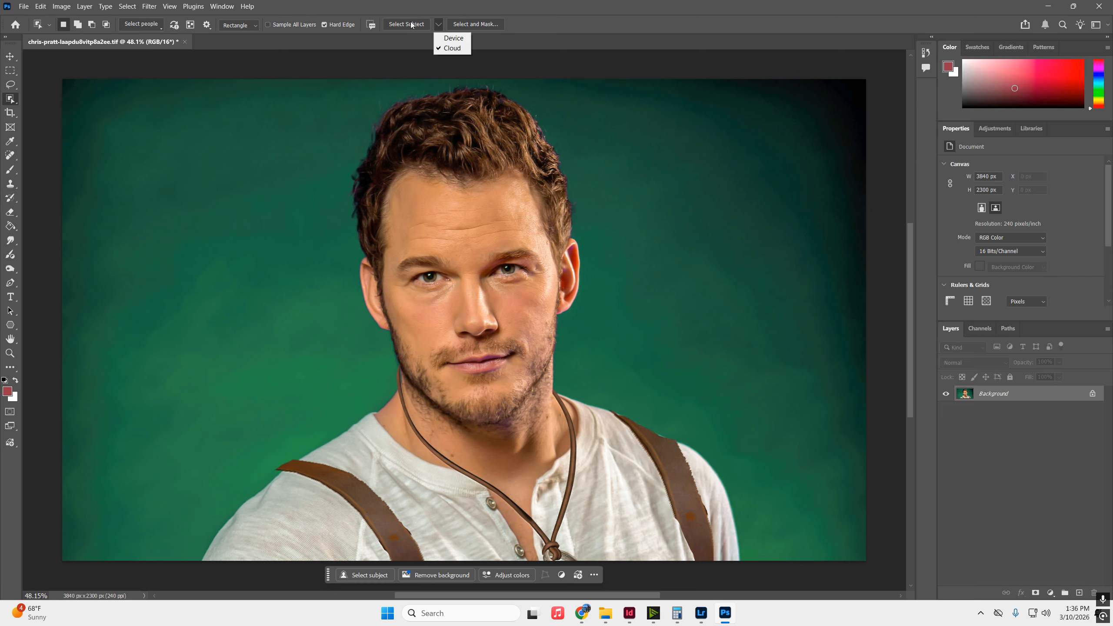
pyautogui.click(440, 39)
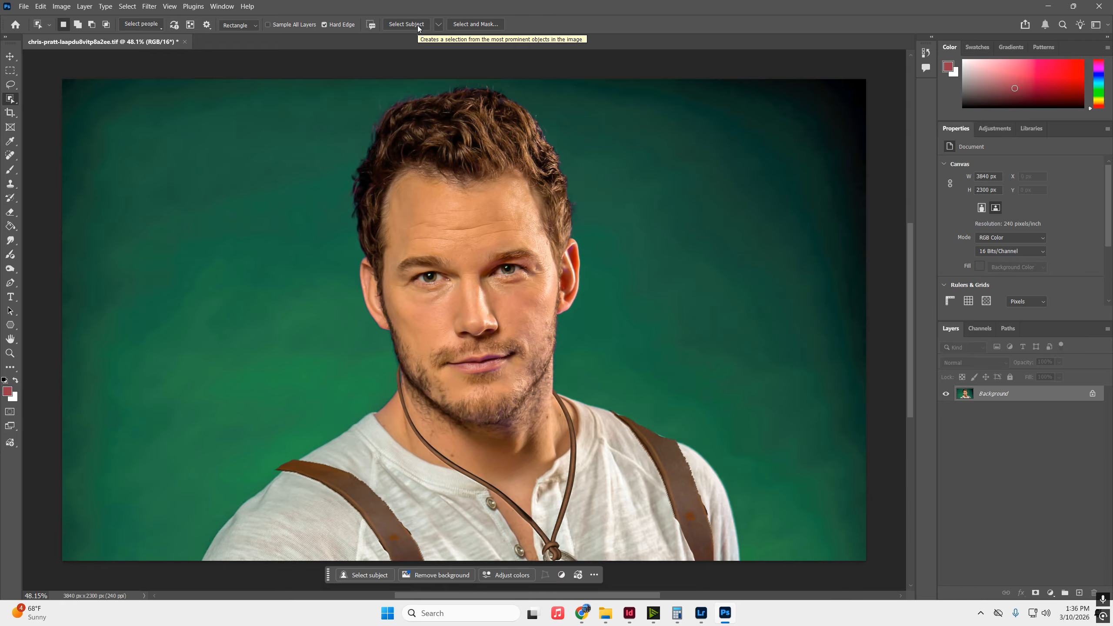
pyautogui.click(419, 27)
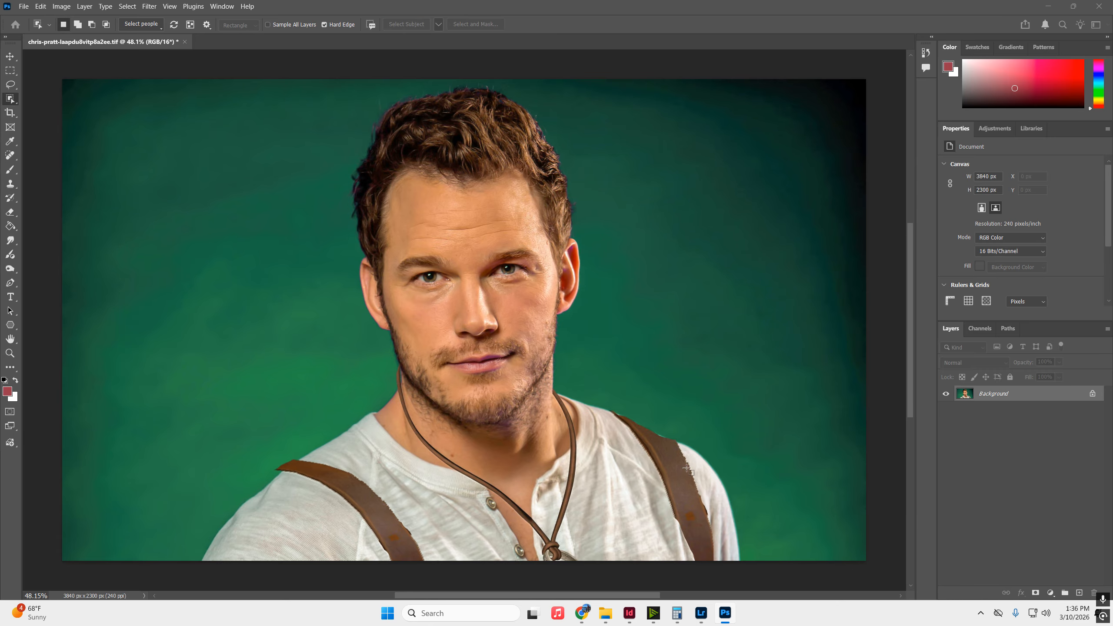
# - View the original chris-pratt-laapdu8vitp8a2ee.jpg from the Magazine folder at full size for comparison, and return to Photoshop
pyautogui.click(605, 613)
pyautogui.doubleClick(355, 332)
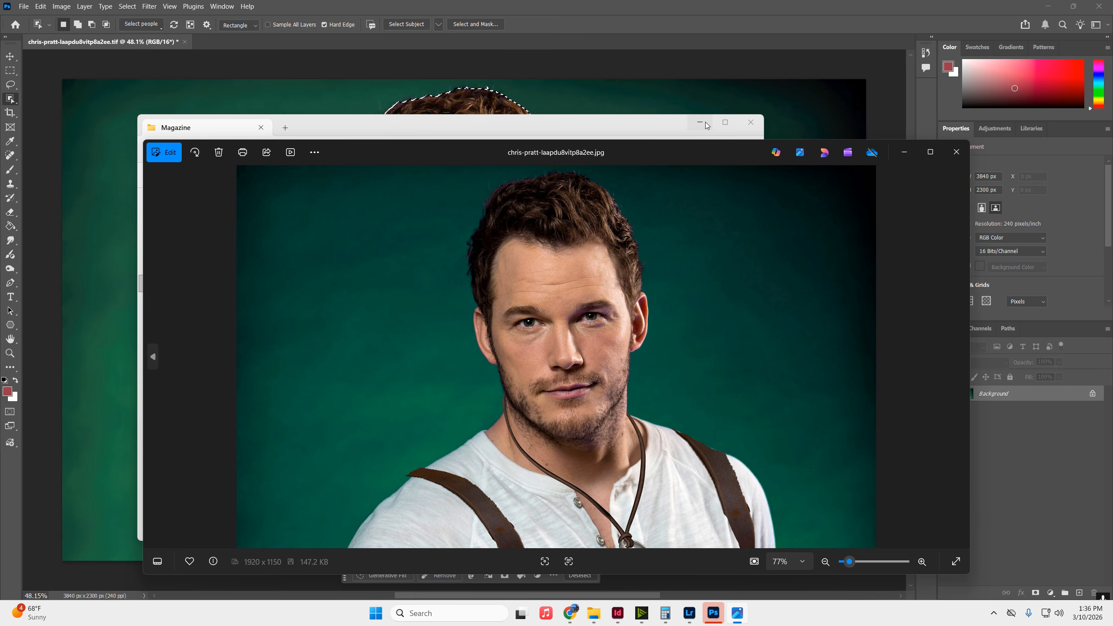
pyautogui.click(705, 122)
pyautogui.doubleClick(648, 150)
pyautogui.moveTo(695, 9); pyautogui.dragTo(644, 4)
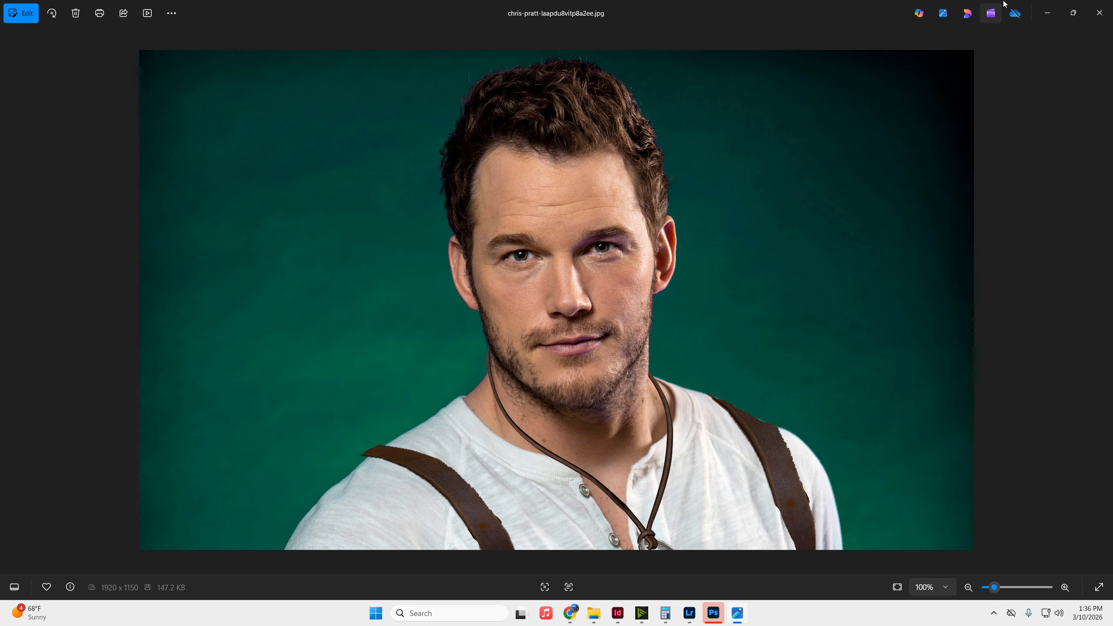
pyautogui.click(1047, 13)
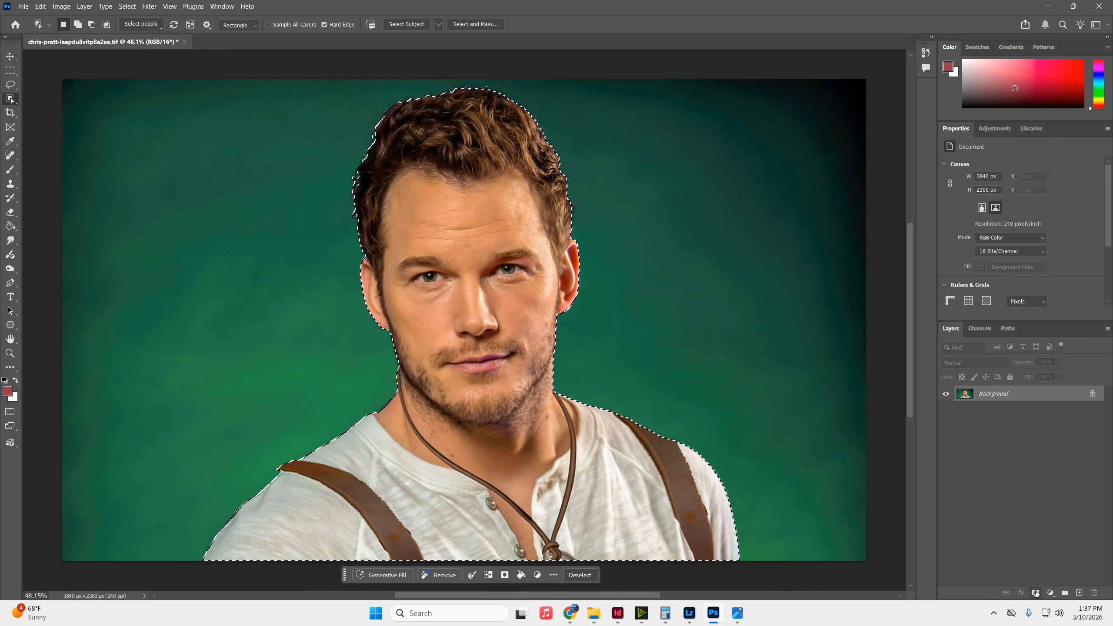
# - Mask out the background using the subject selection, and start Select and Mask in Onion Skin view
pyautogui.click(1036, 592)
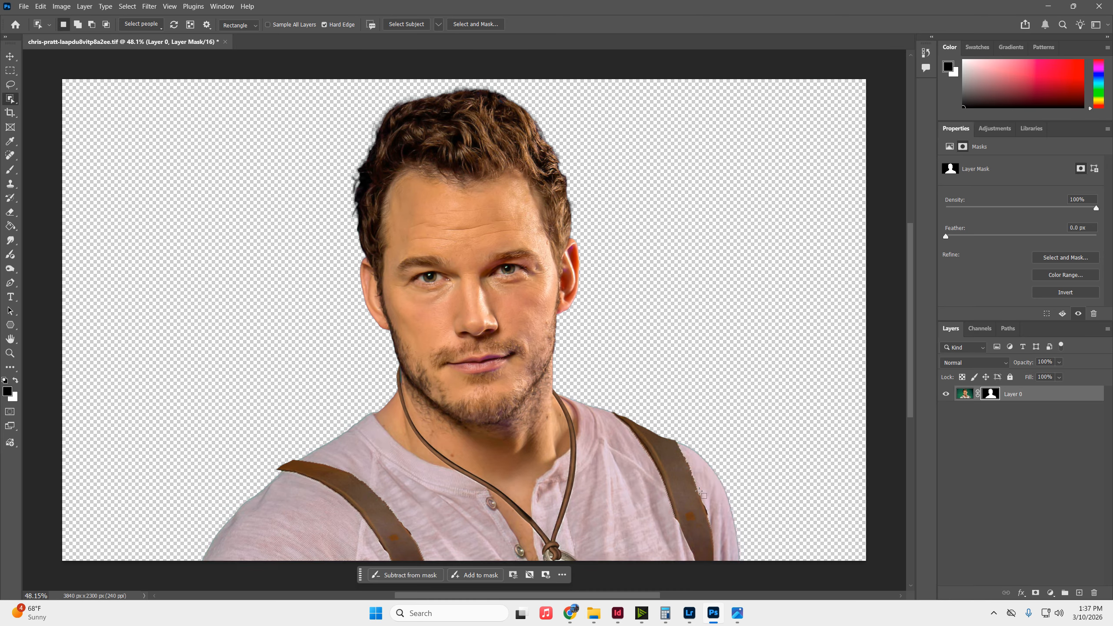
pyautogui.click(1078, 259)
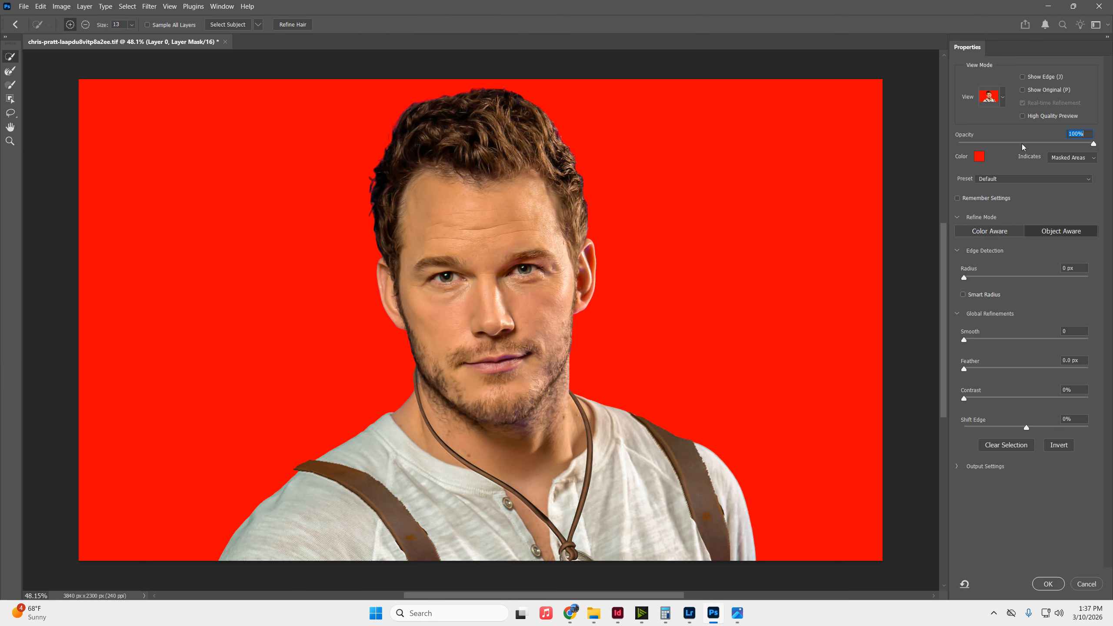
pyautogui.click(1003, 95)
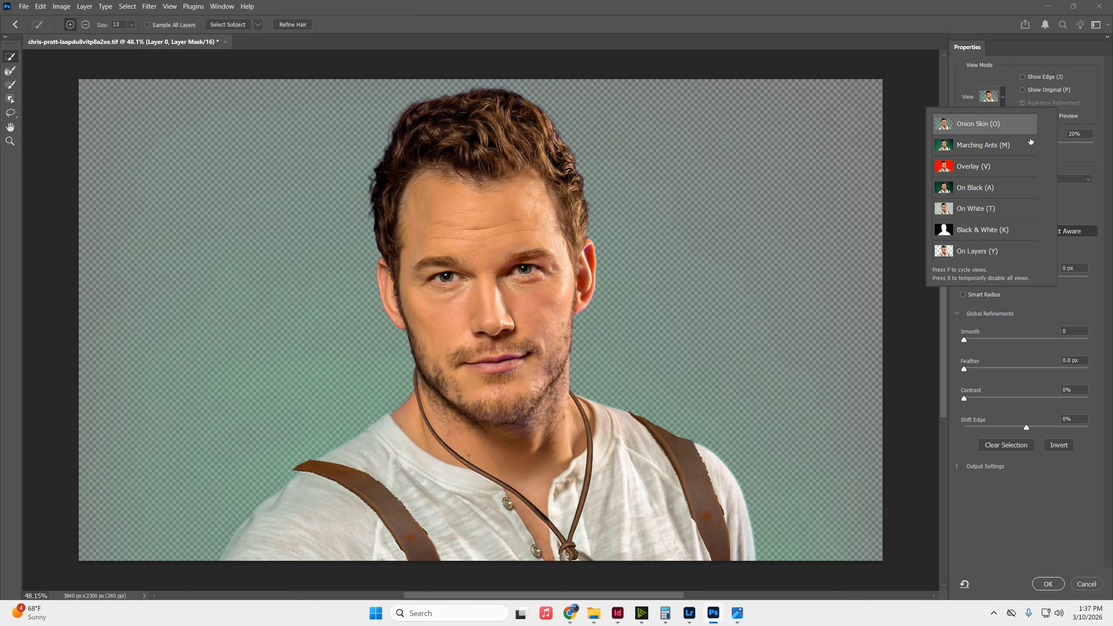
pyautogui.click(988, 124)
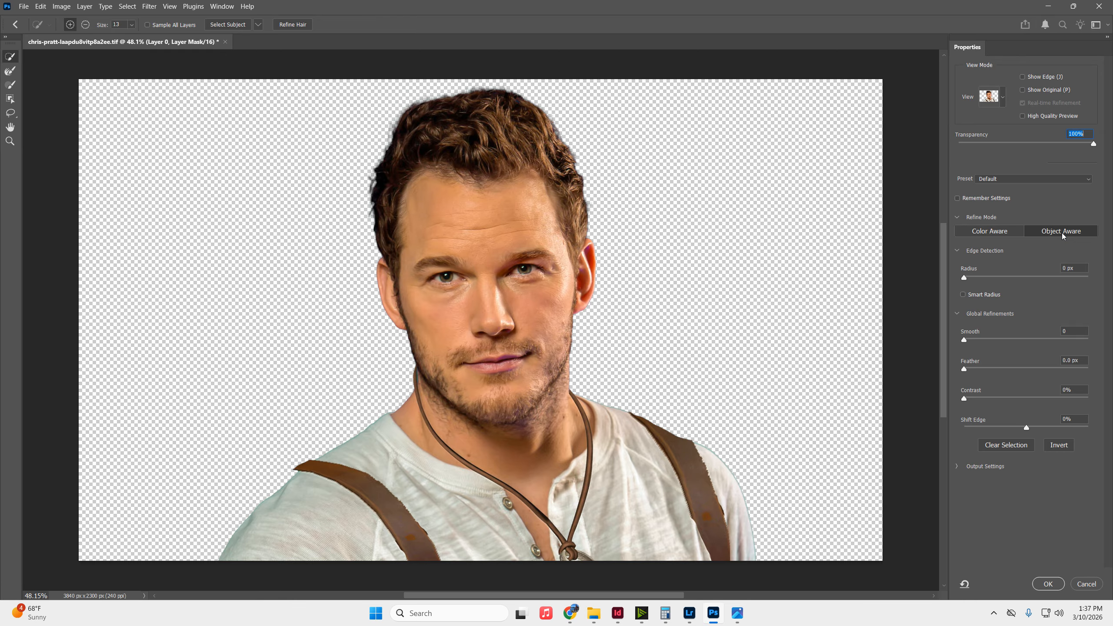
# - Refine the mask edge with Smart Radius, a 107 px radius and a -24% edge shift, and apply it
pyautogui.moveTo(971, 277); pyautogui.dragTo(1031, 276)
pyautogui.click(991, 295)
pyautogui.moveTo(1030, 277); pyautogui.dragTo(1077, 276)
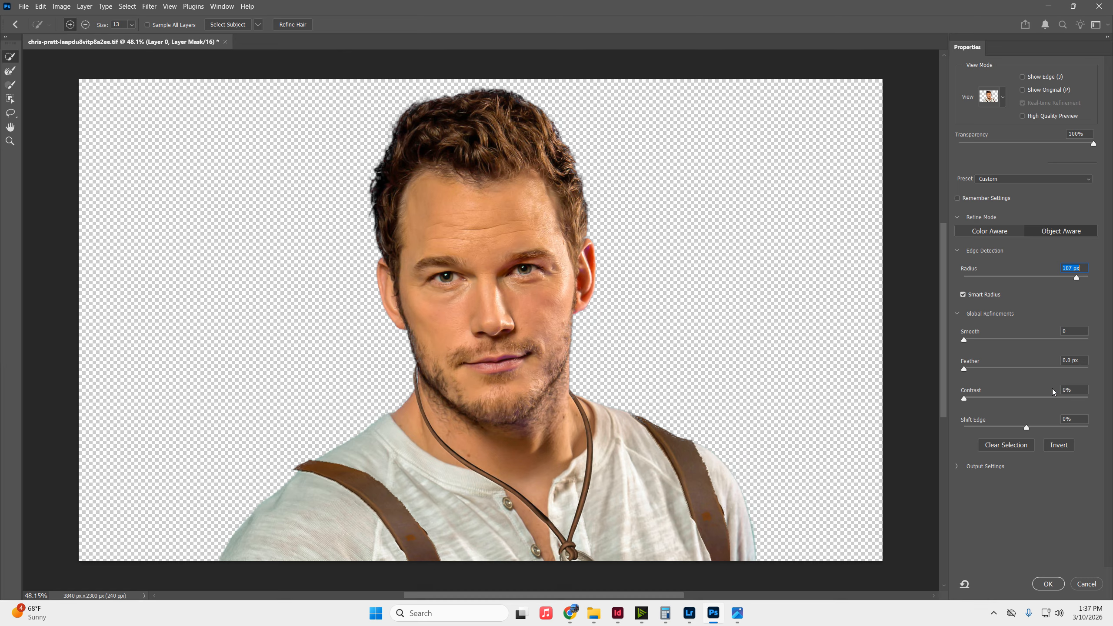
pyautogui.moveTo(1023, 428); pyautogui.dragTo(978, 433)
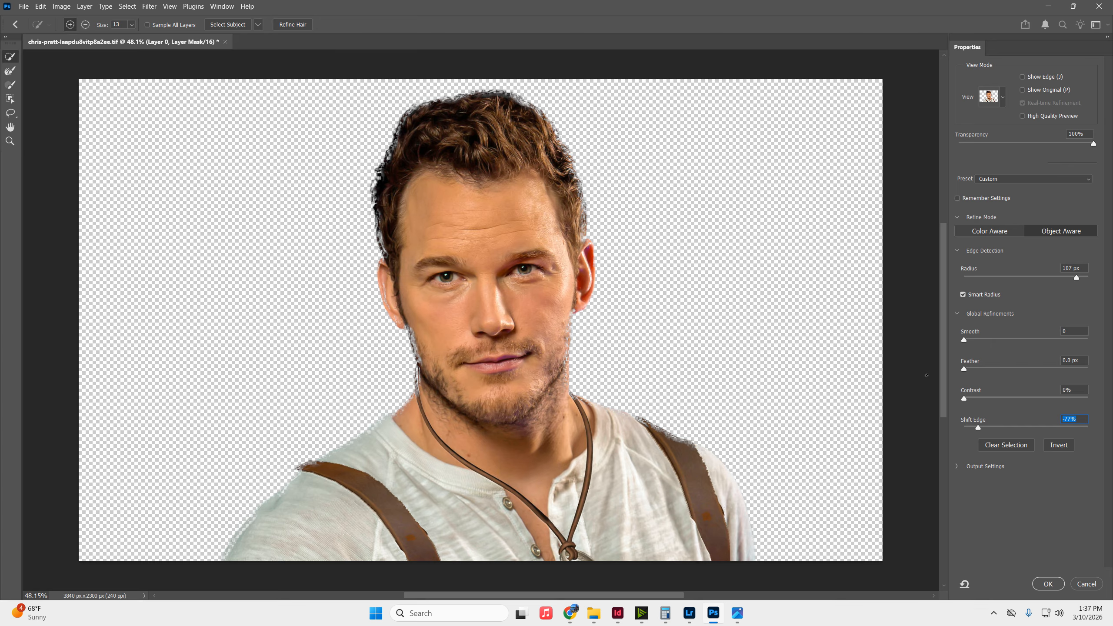
pyautogui.moveTo(1000, 426); pyautogui.dragTo(1011, 425)
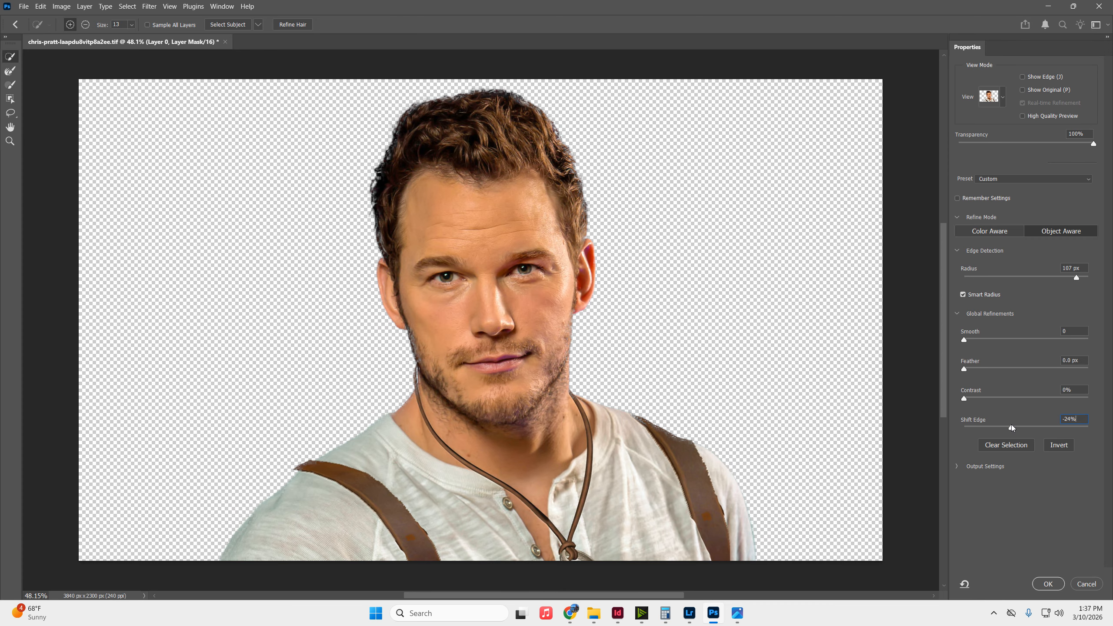
pyautogui.click(1061, 583)
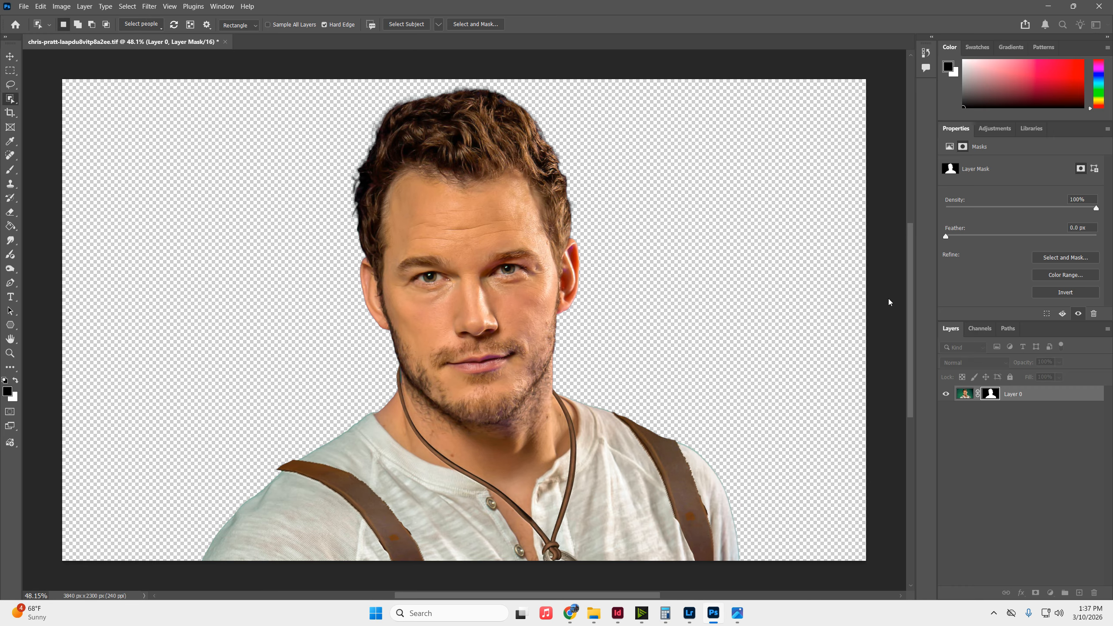
# - Add a new layer and fill it with the #3F7C85 teal from the Coral Teal Gray theme in My Library
pyautogui.click(1079, 591)
pyautogui.click(1031, 129)
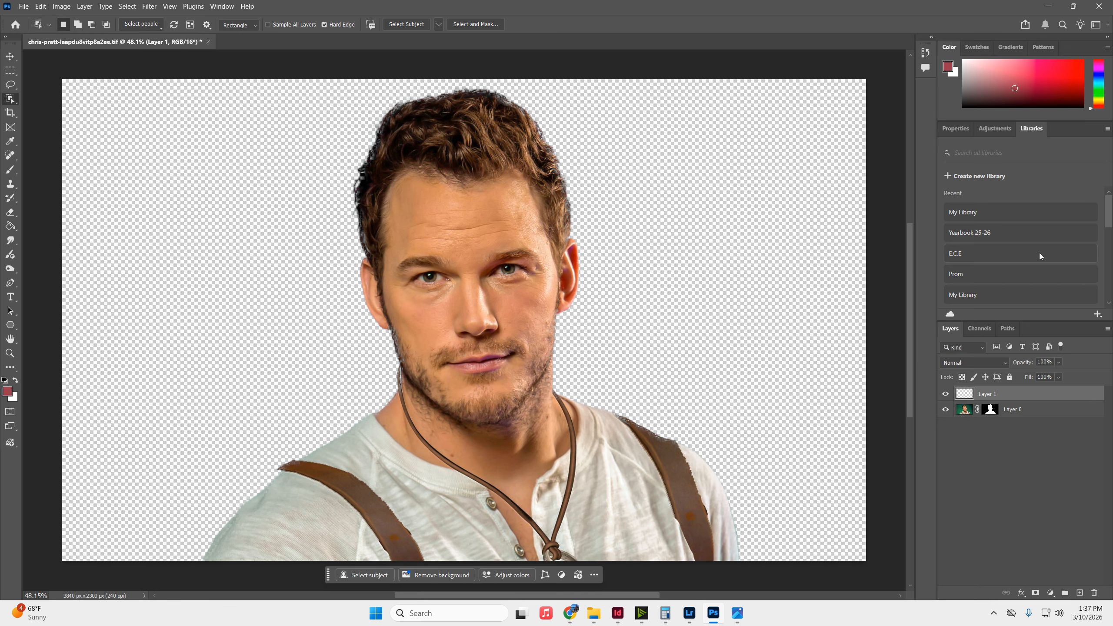
pyautogui.click(1004, 215)
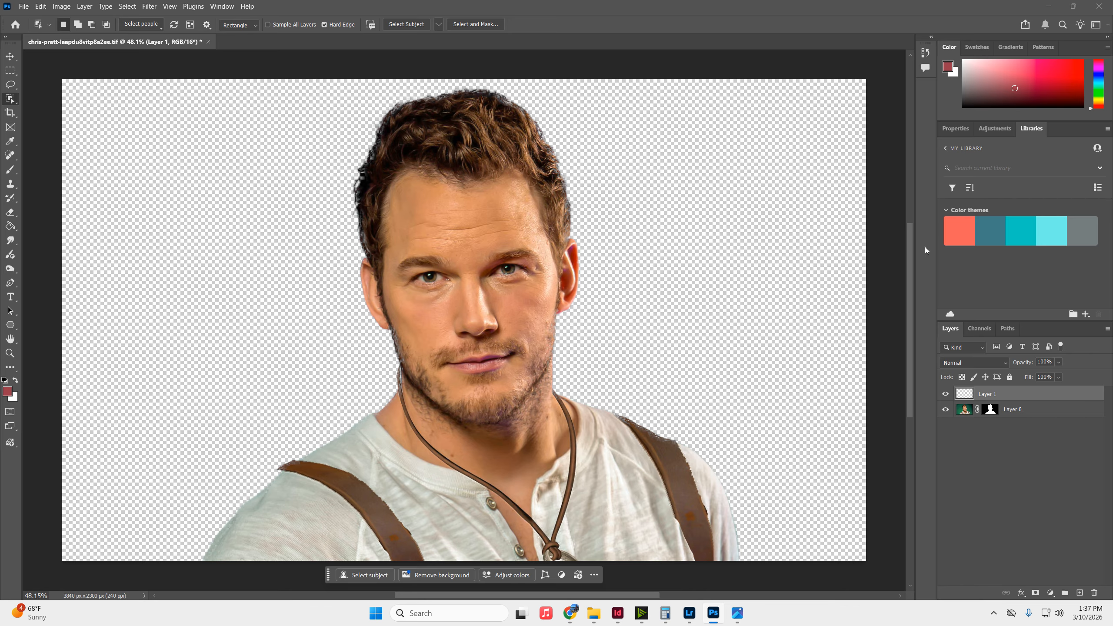
pyautogui.moveTo(995, 233)
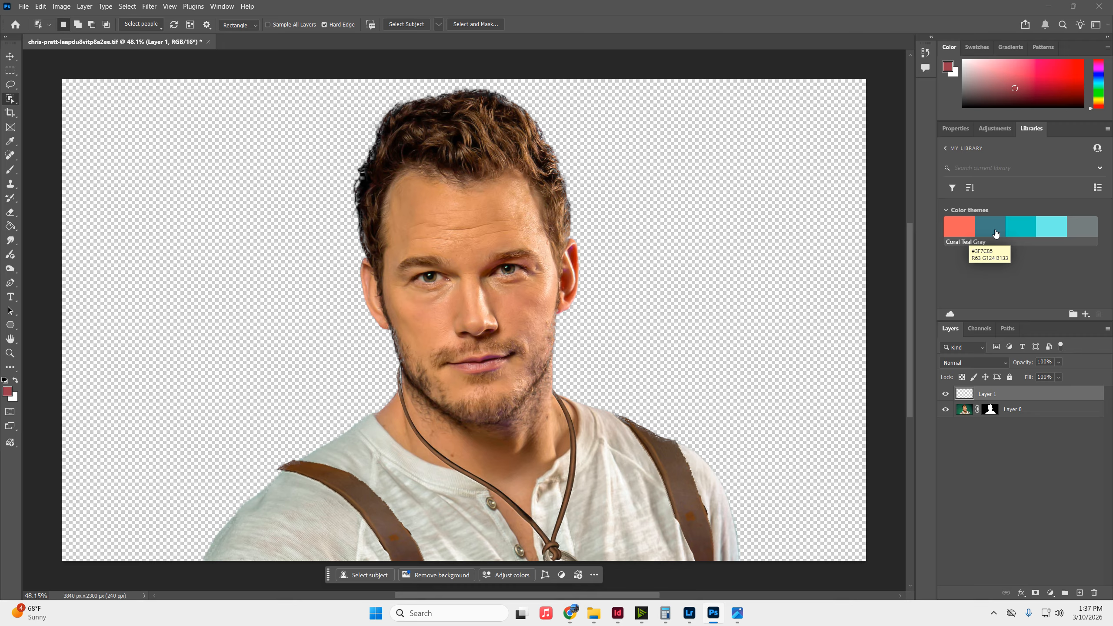
pyautogui.moveTo(962, 236)
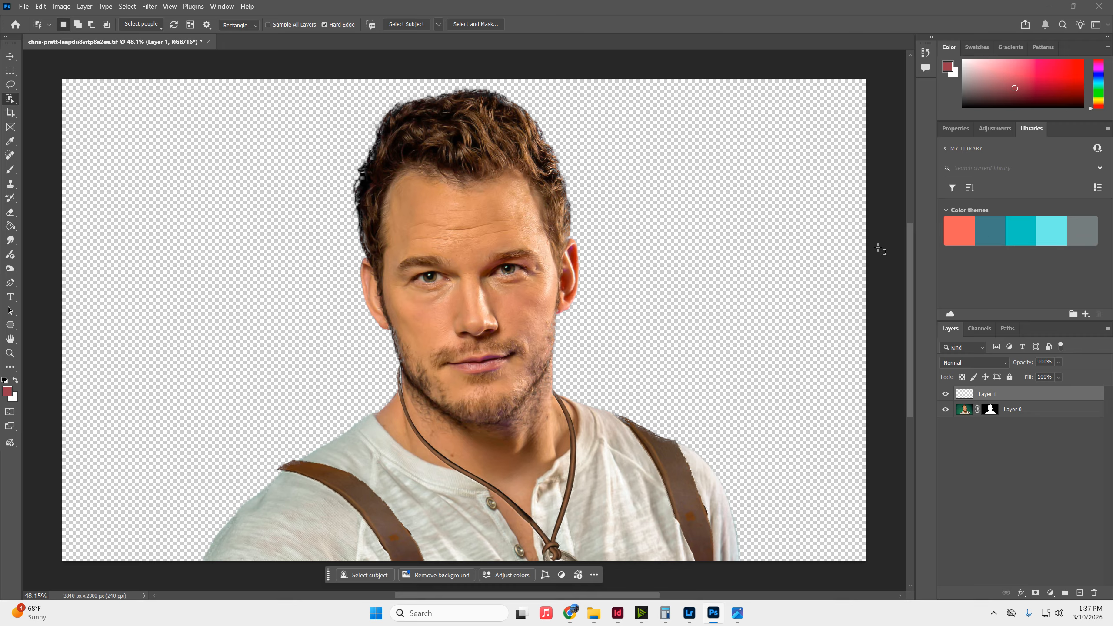
pyautogui.click(996, 234)
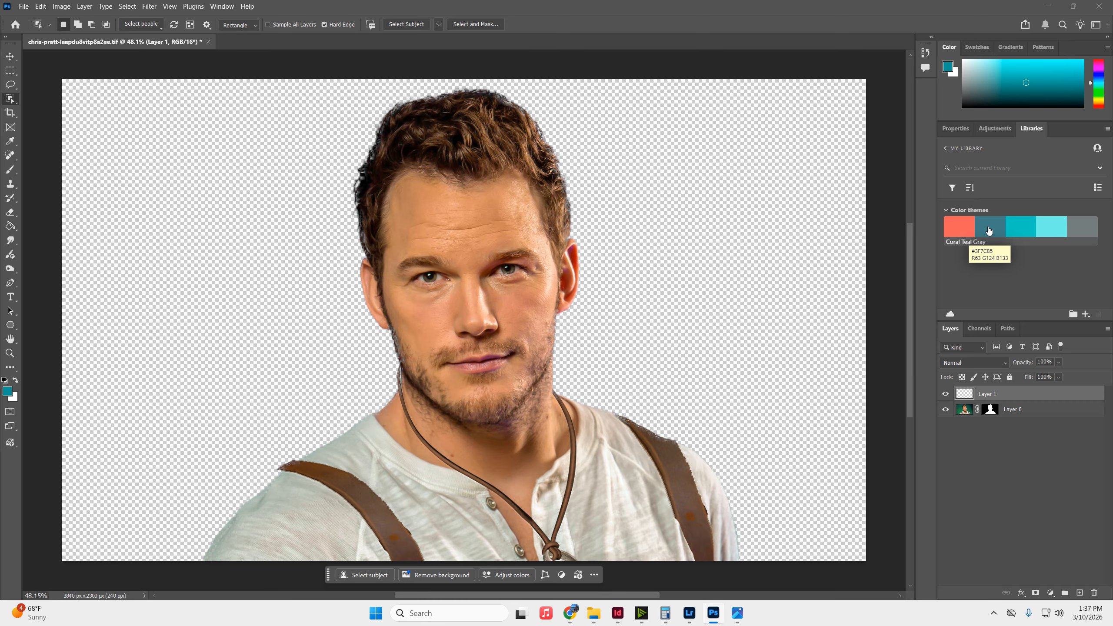
pyautogui.click(10, 225)
pyautogui.click(523, 258)
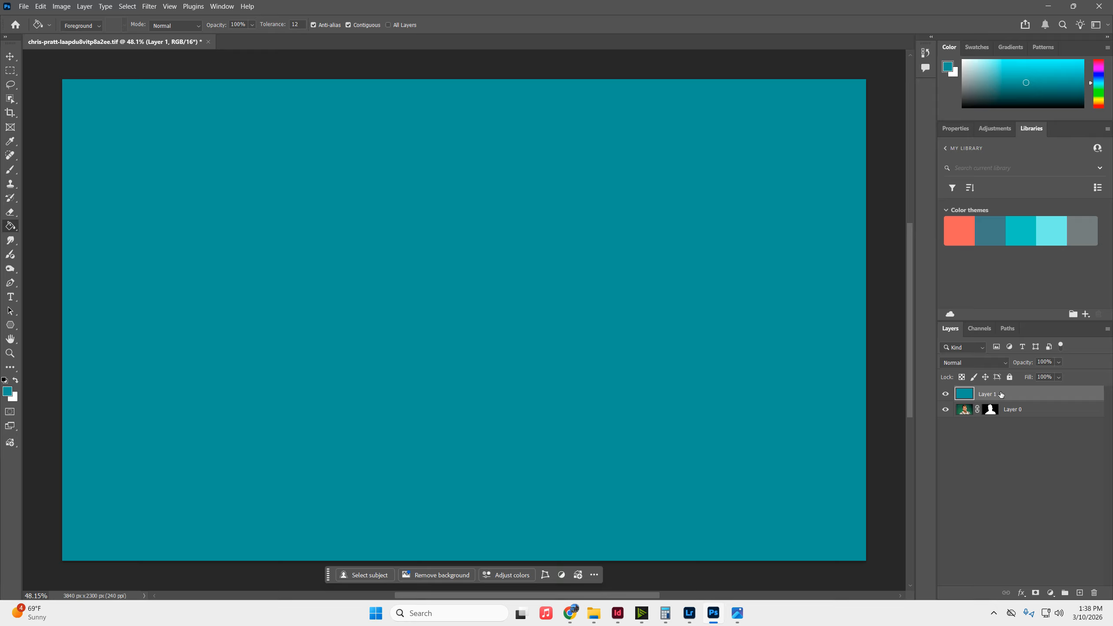
# - Clip the teal layer to the portrait layer below and set it to Color blend mode at 29% opacity
pyautogui.rightClick(999, 393)
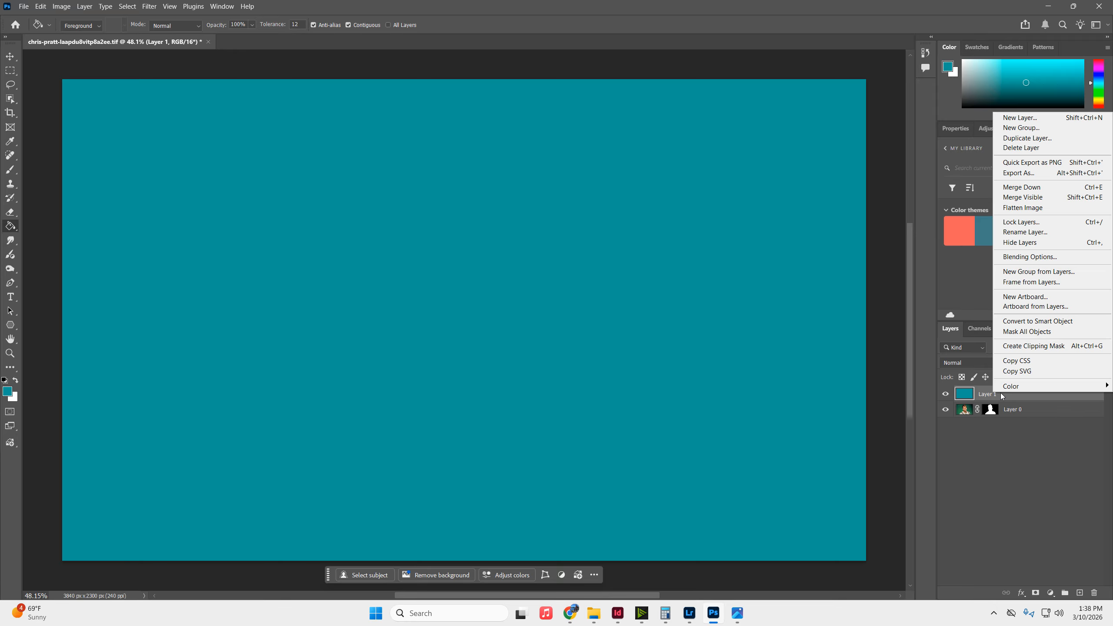
pyautogui.click(1045, 347)
pyautogui.click(1000, 365)
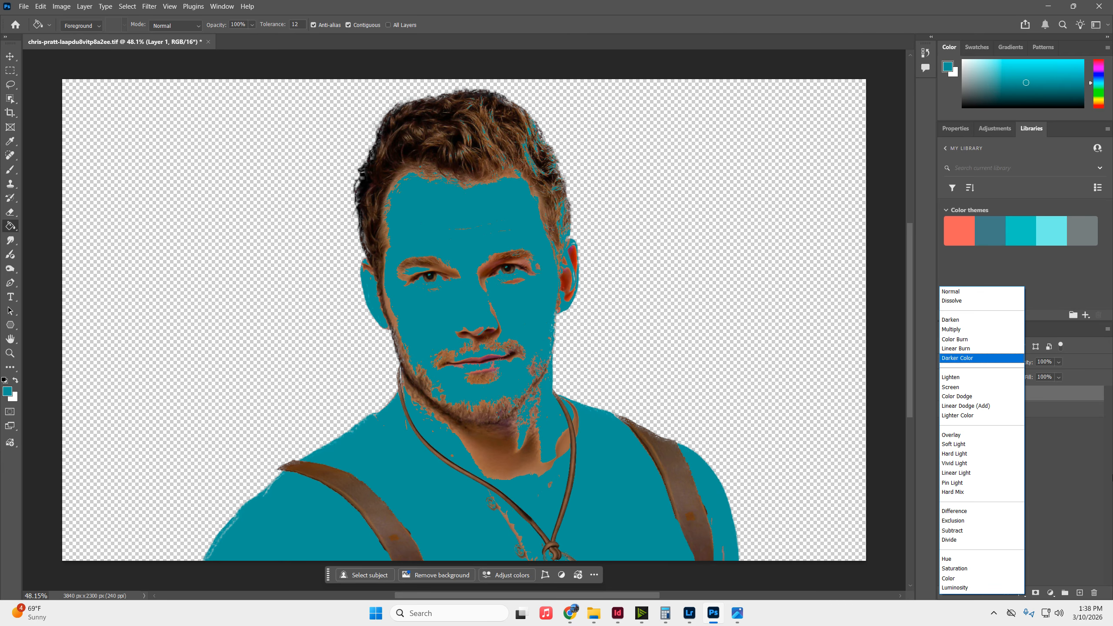
pyautogui.click(961, 580)
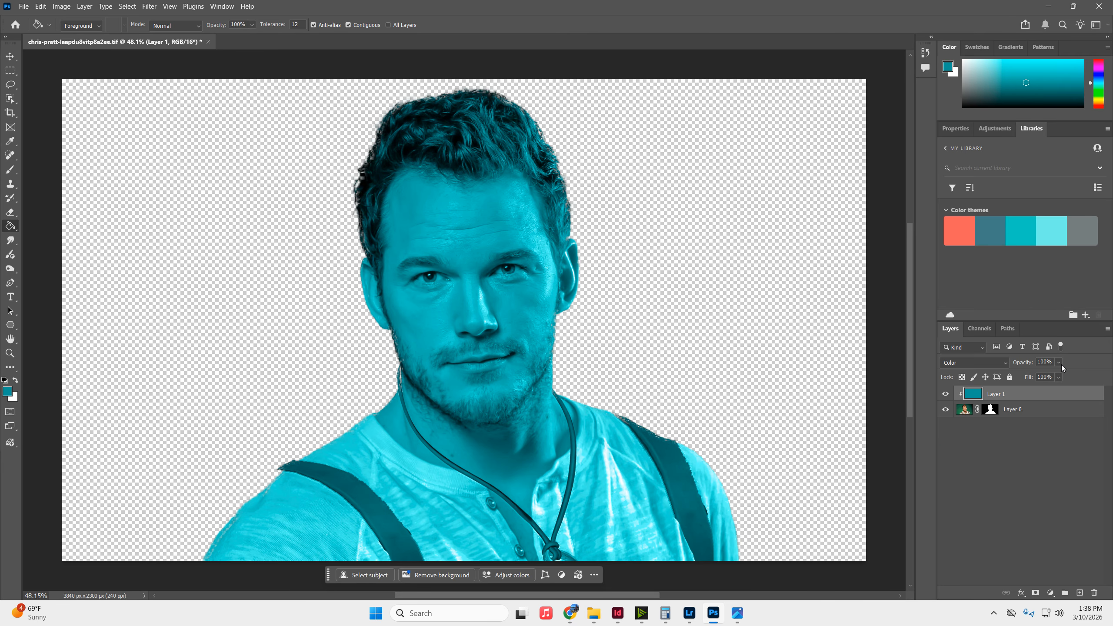
pyautogui.moveTo(1061, 380); pyautogui.dragTo(1048, 379)
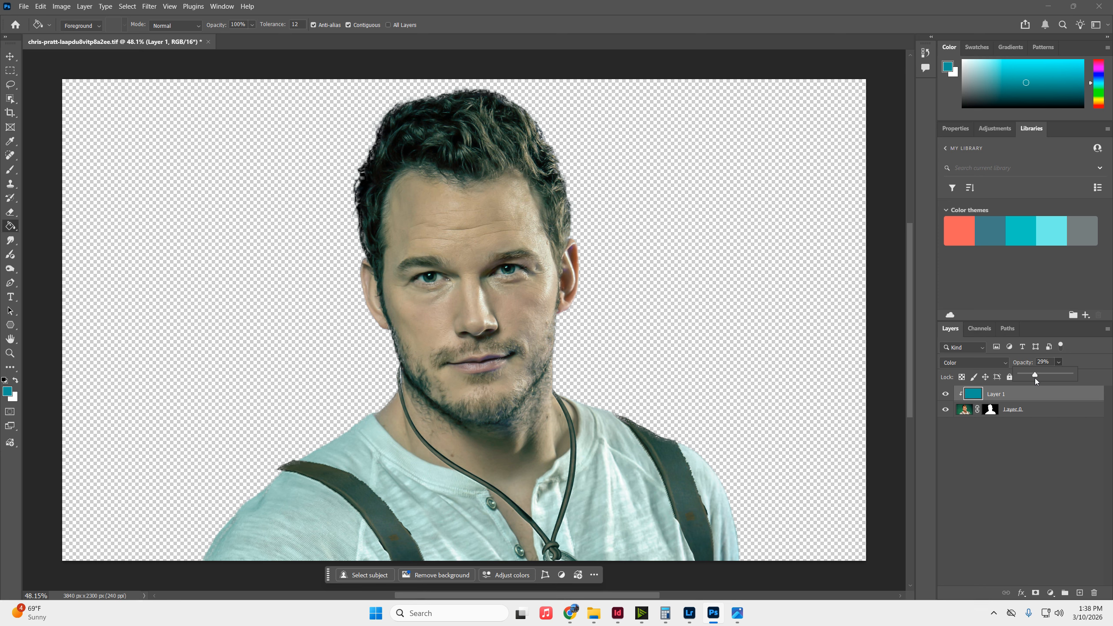
pyautogui.click(1027, 461)
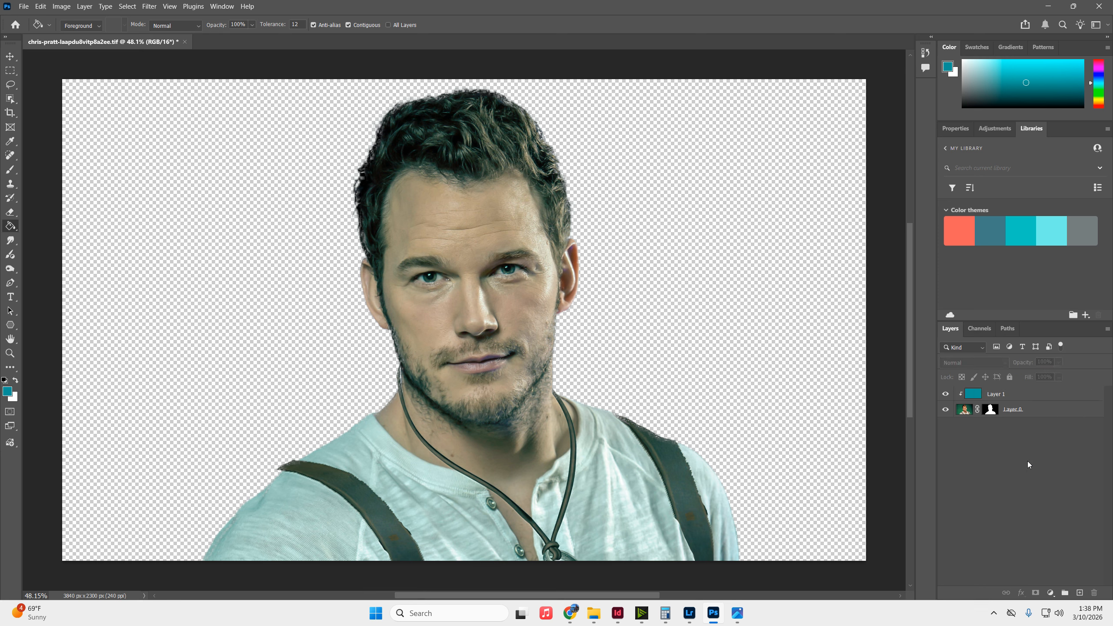
pyautogui.click(1000, 389)
pyautogui.click(978, 363)
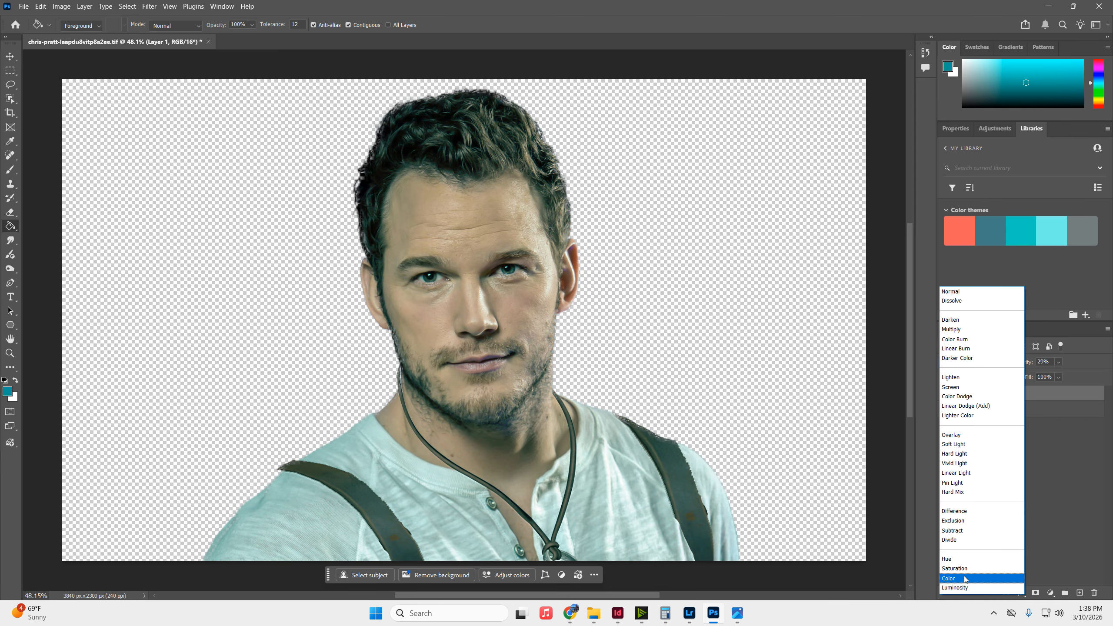
pyautogui.click(963, 577)
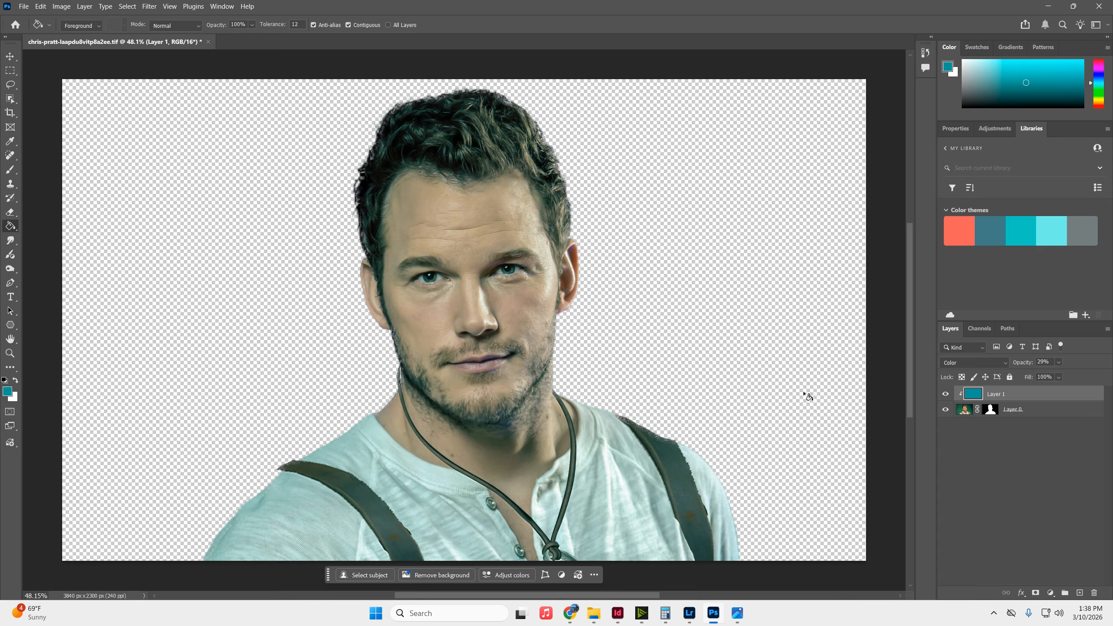
# - Add the teal layer and the masked portrait layer together to My Library as a graphic
pyautogui.keyDown('shift'); pyautogui.click(1038, 411); pyautogui.keyUp('shift')
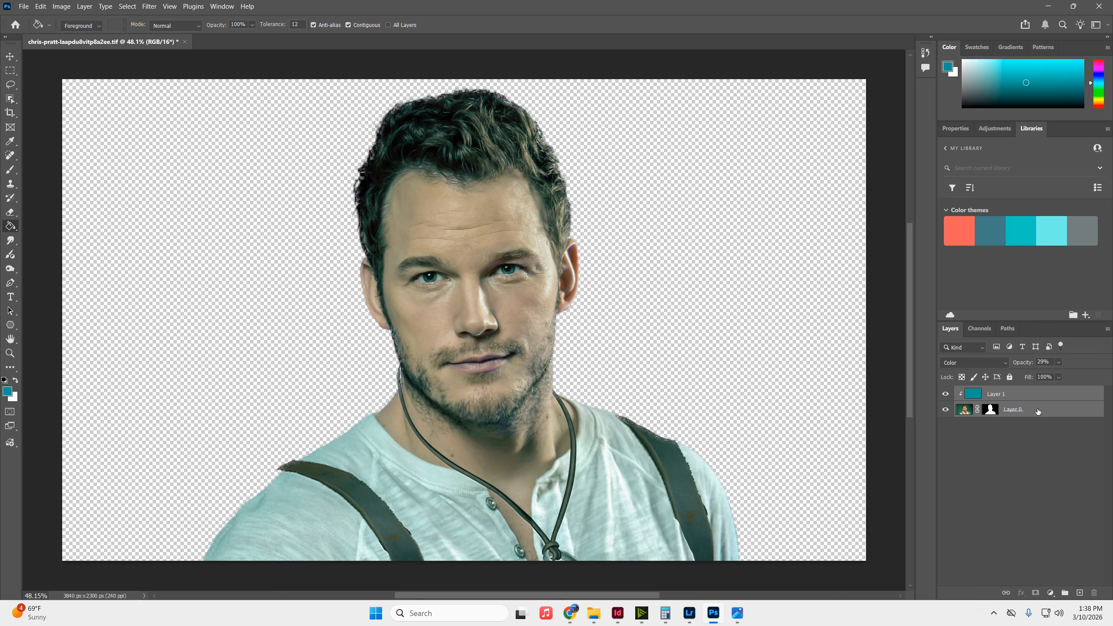
pyautogui.click(1085, 315)
pyautogui.click(1047, 291)
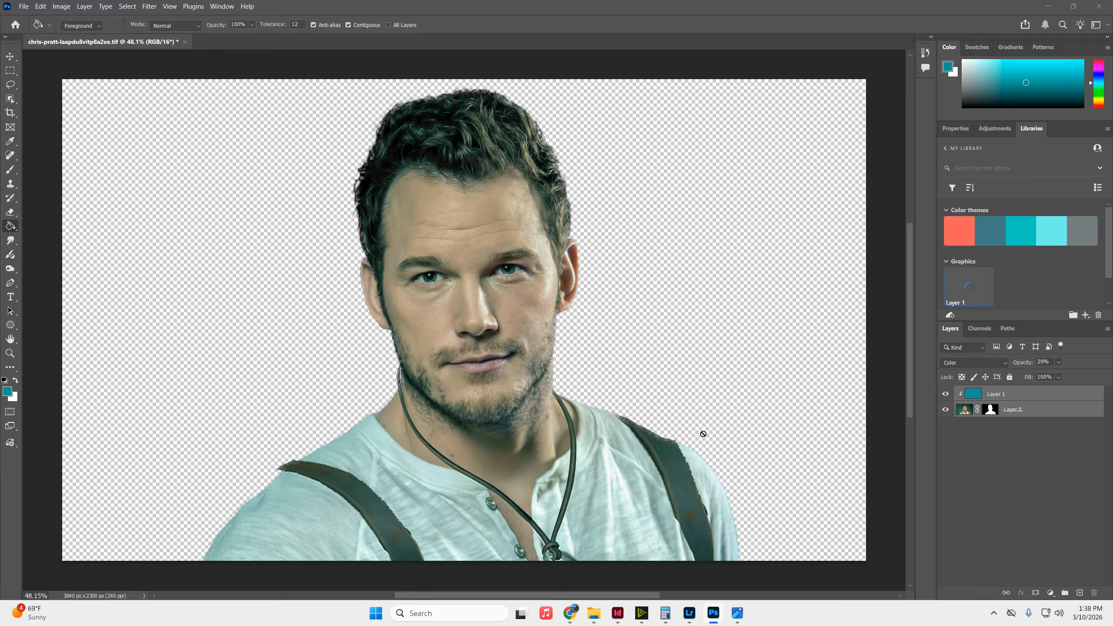
# - Switch to InDesign and cover the first page with a rectangle filled with the #747E7E gray from the Coral Teal Gray theme, without stroke
pyautogui.click(618, 613)
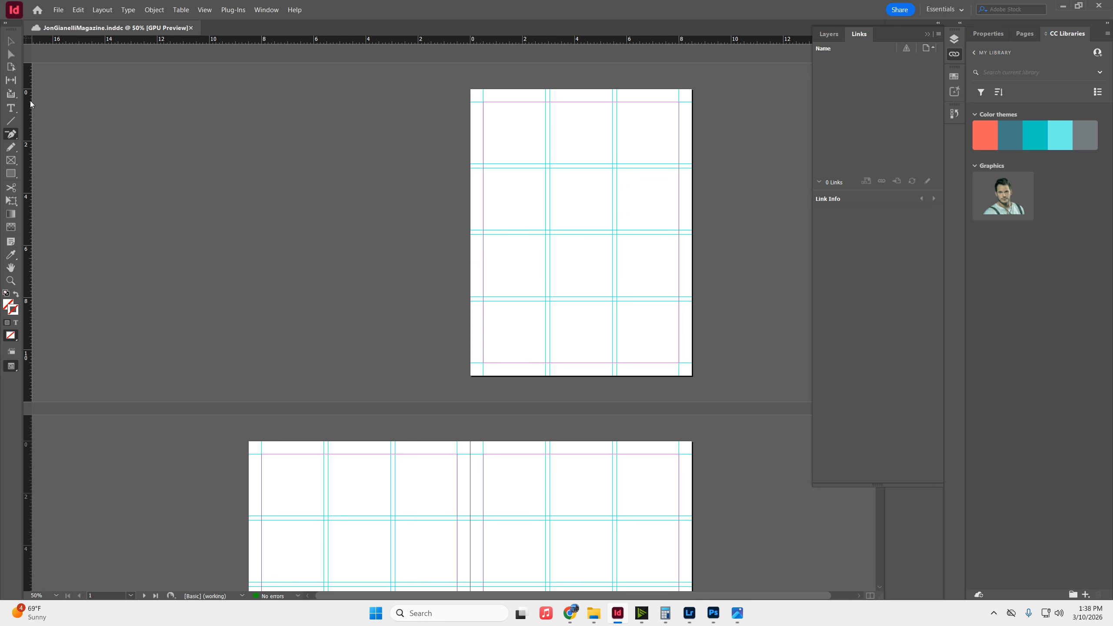
pyautogui.click(11, 174)
pyautogui.moveTo(471, 89); pyautogui.dragTo(692, 376)
pyautogui.click(1086, 137)
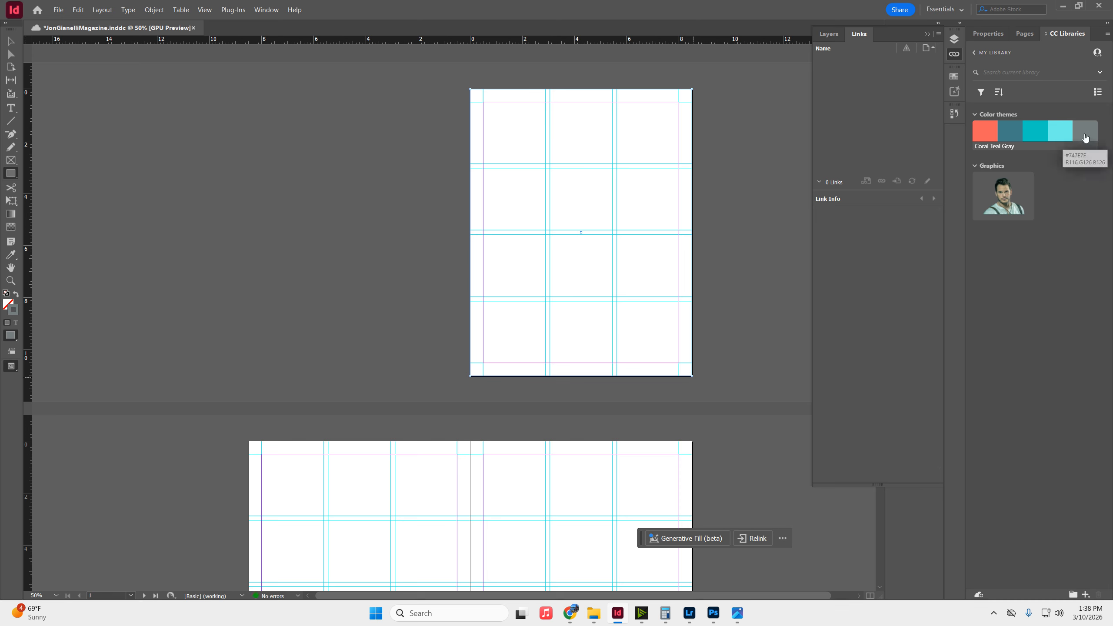
pyautogui.click(15, 295)
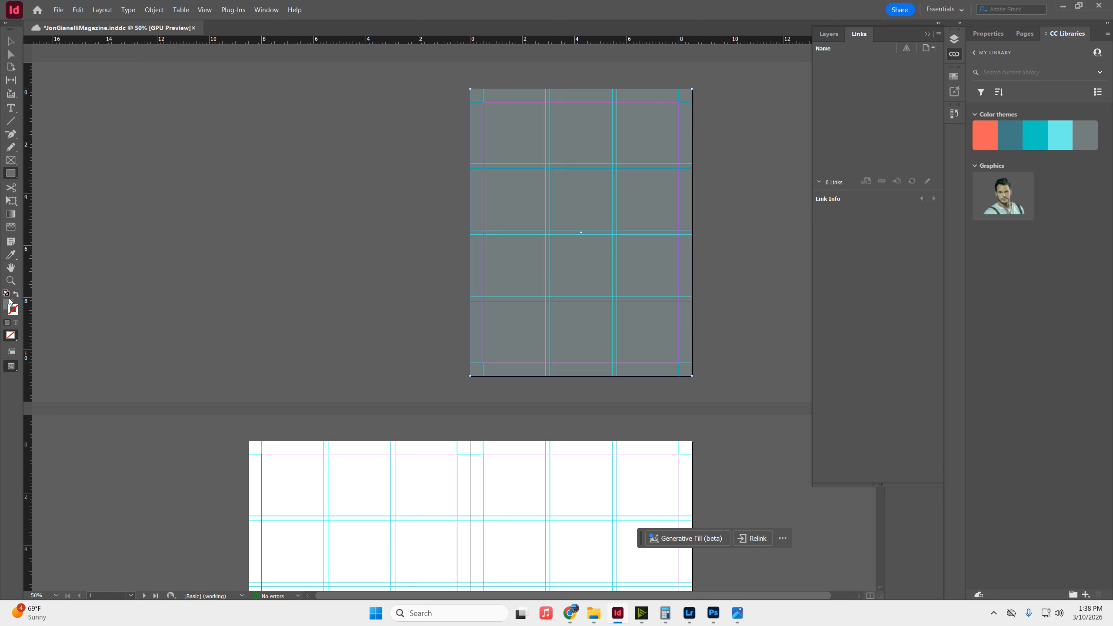
pyautogui.click(8, 306)
pyautogui.click(14, 314)
pyautogui.click(8, 308)
# - Place the portrait graphic from My Library over the gray rectangle on the first page at about 84% scale
pyautogui.press('v')
pyautogui.moveTo(1008, 194)
pyautogui.mouseDown()
pyautogui.moveTo(519, 175)
pyautogui.moveTo(714, 357)
pyautogui.moveTo(795, 368)
pyautogui.moveTo(765, 364)
pyautogui.mouseUp()
pyautogui.moveTo(684, 237); pyautogui.dragTo(546, 188)
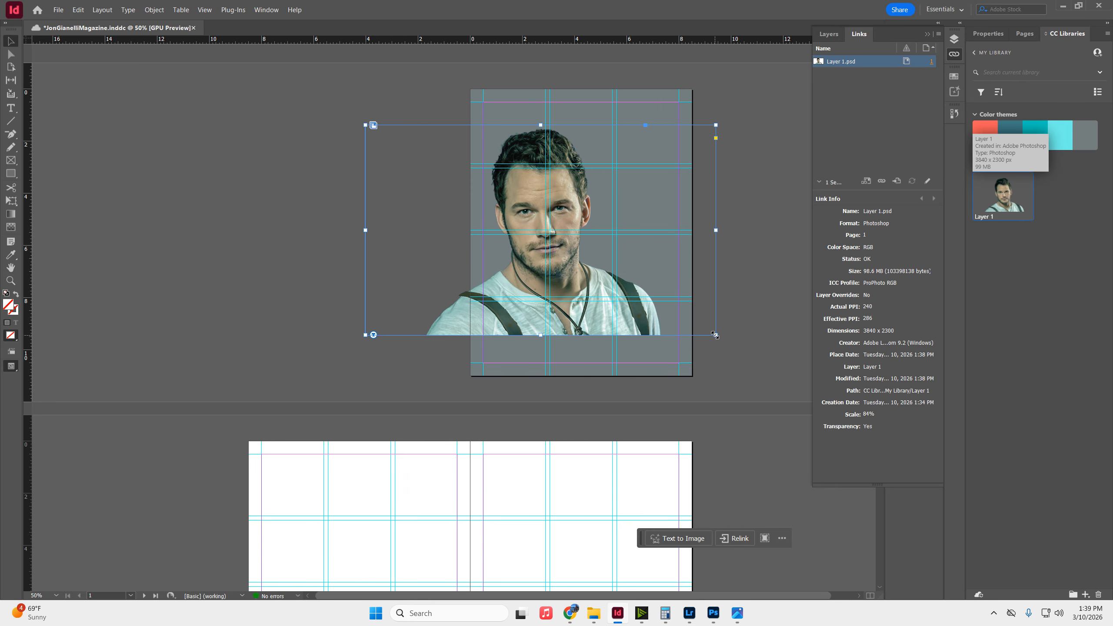
# - Resize the portrait's frame to span the page width, from the top margin down to the bottom page edge
pyautogui.moveTo(716, 335); pyautogui.dragTo(785, 377)
pyautogui.moveTo(785, 251); pyautogui.dragTo(692, 256)
pyautogui.moveTo(366, 251); pyautogui.dragTo(470, 250)
pyautogui.moveTo(581, 124); pyautogui.dragTo(581, 101)
# - Scale the portrait inside its frame to about 99.9%, with its bottom on the page's lower edge
pyautogui.click(580, 240)
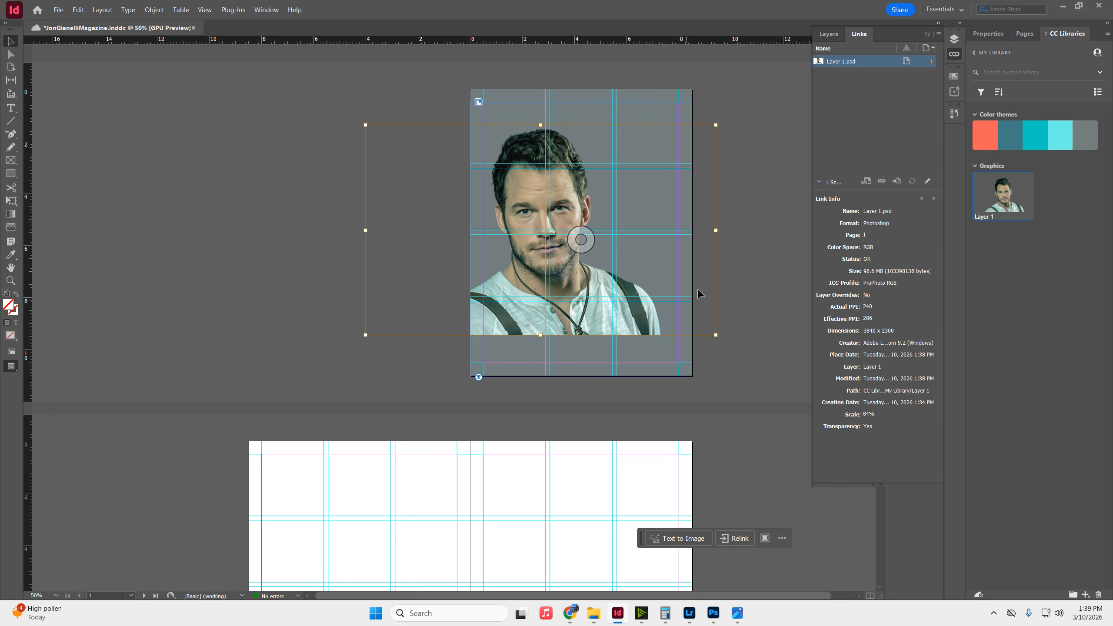
pyautogui.moveTo(716, 334); pyautogui.dragTo(784, 376)
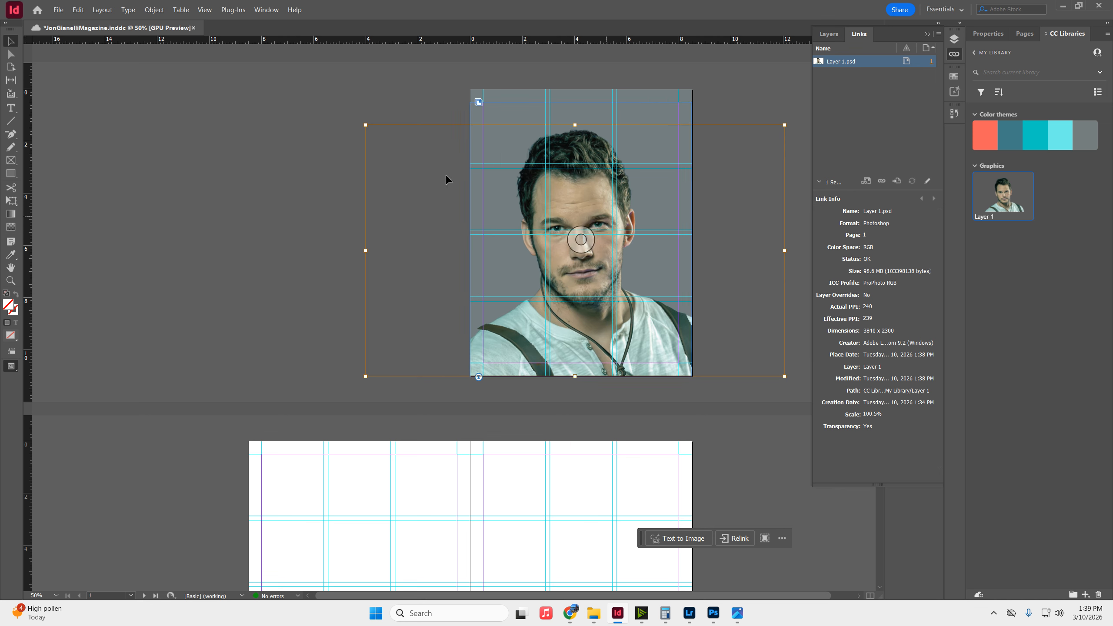
pyautogui.moveTo(366, 125)
pyautogui.mouseDown()
pyautogui.moveTo(349, 115)
pyautogui.moveTo(367, 126)
pyautogui.mouseUp()
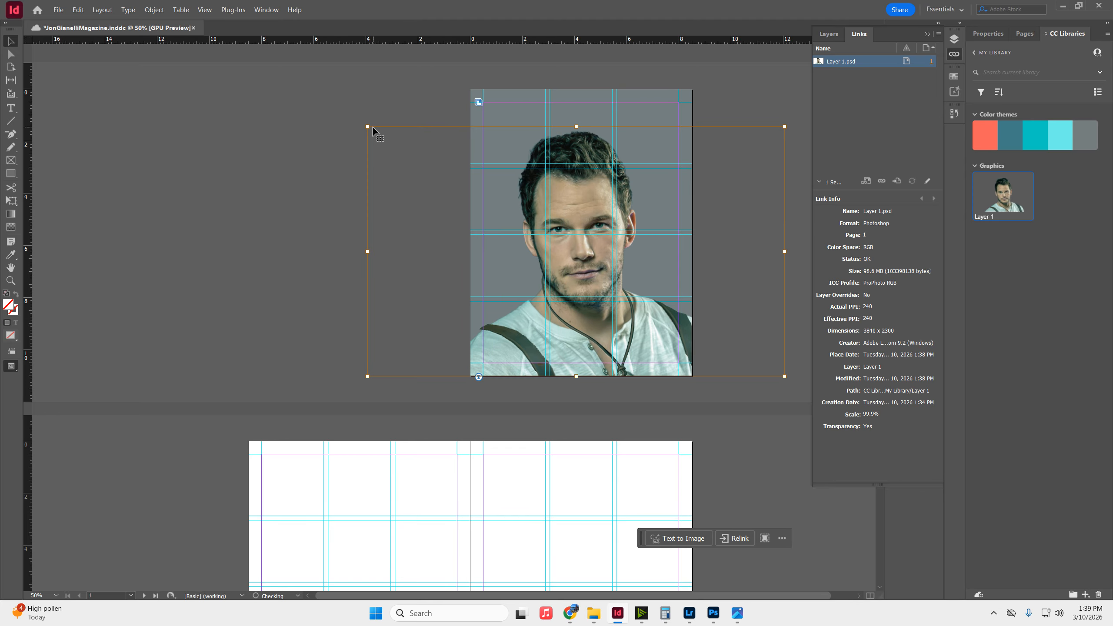
pyautogui.click(346, 109)
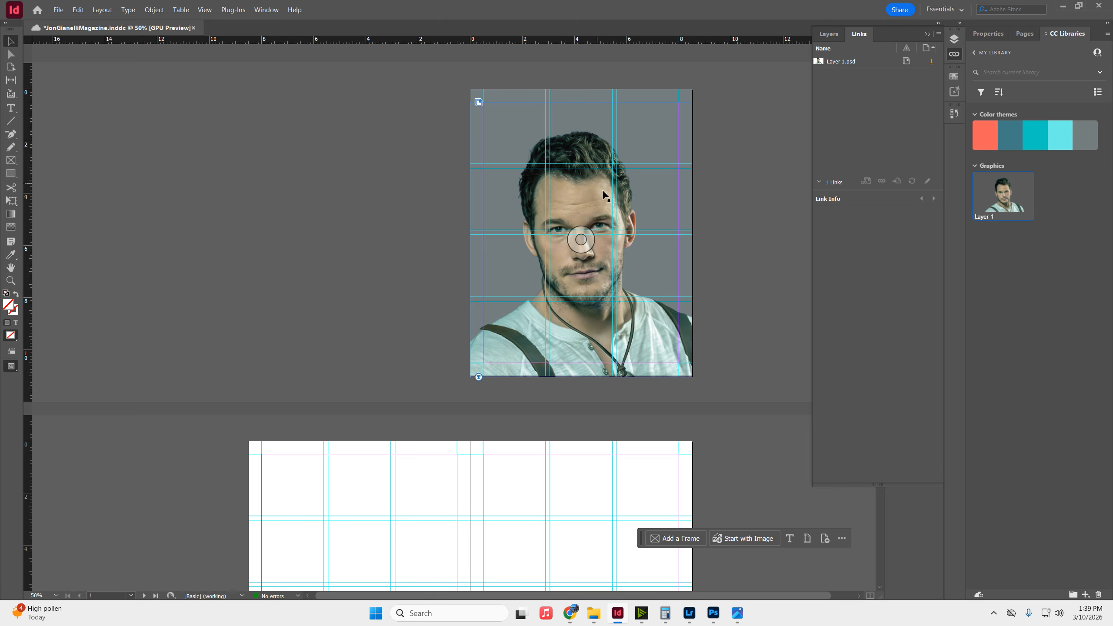
# - Inspect the cover in Preview screen mode with High Quality display, including a full-screen presentation view
pyautogui.press('w')
pyautogui.hotkey('ctrl', '=')
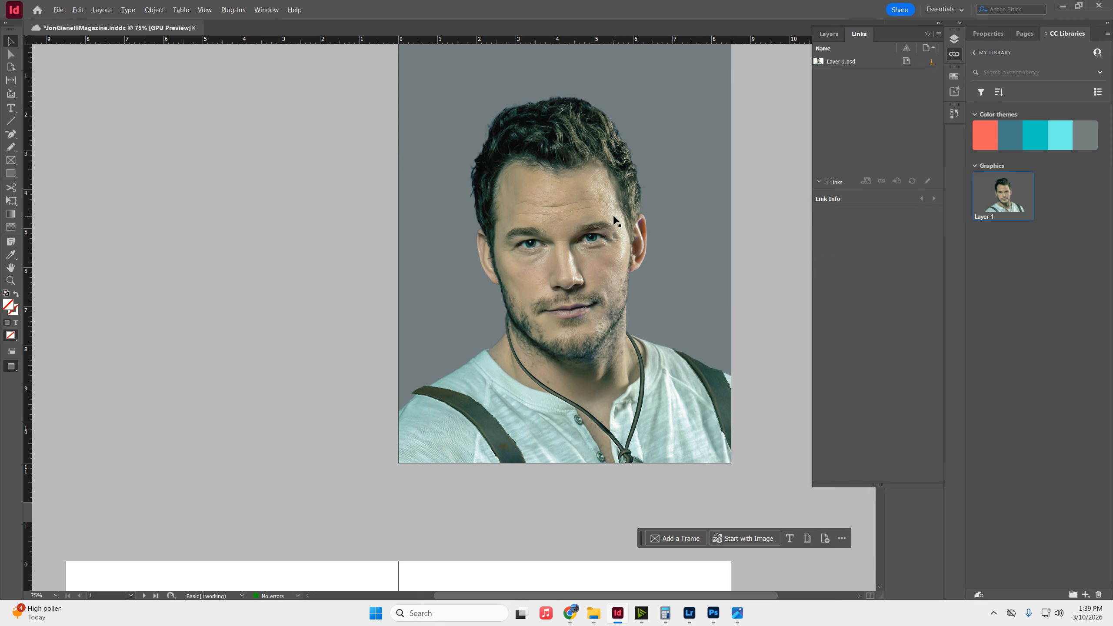
pyautogui.hotkey('alt', 'w')
pyautogui.click(642, 235)
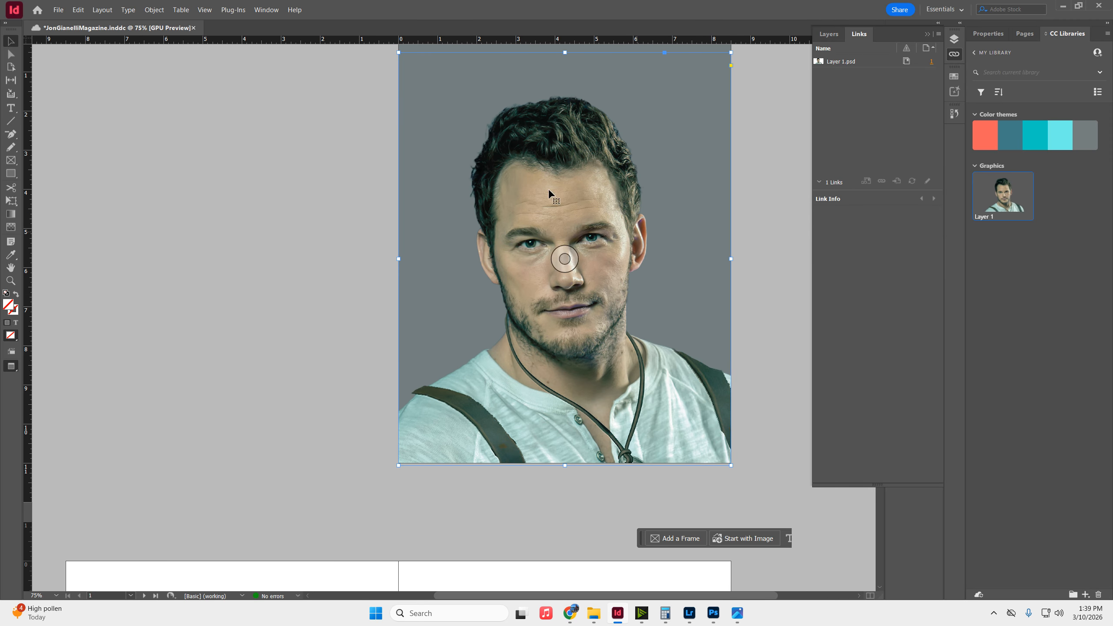
pyautogui.click(204, 10)
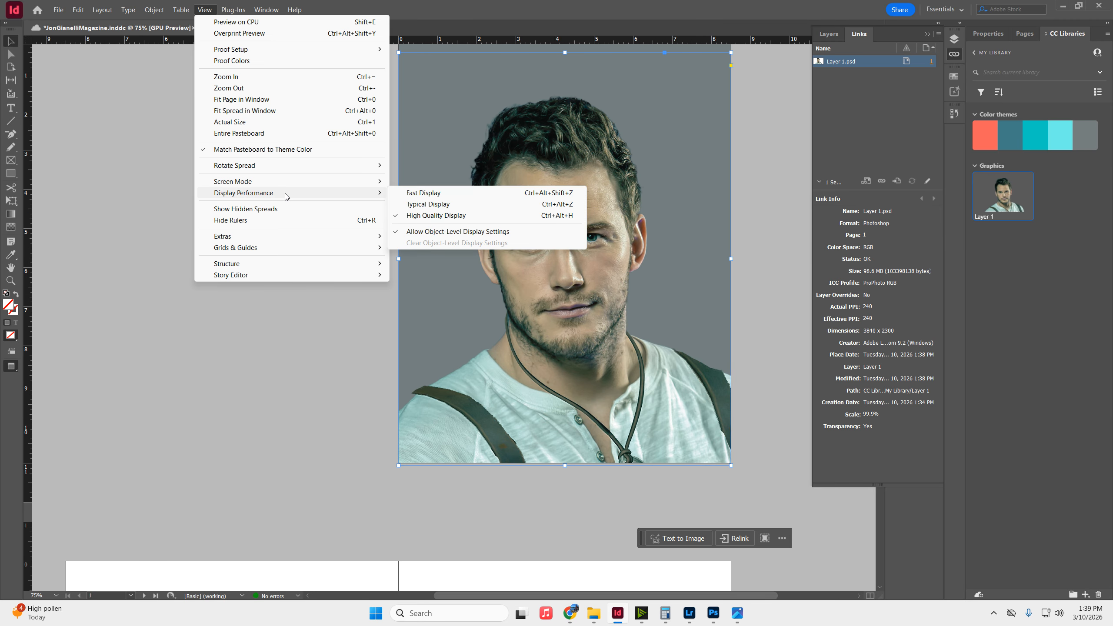
pyautogui.click(458, 219)
pyautogui.click(334, 309)
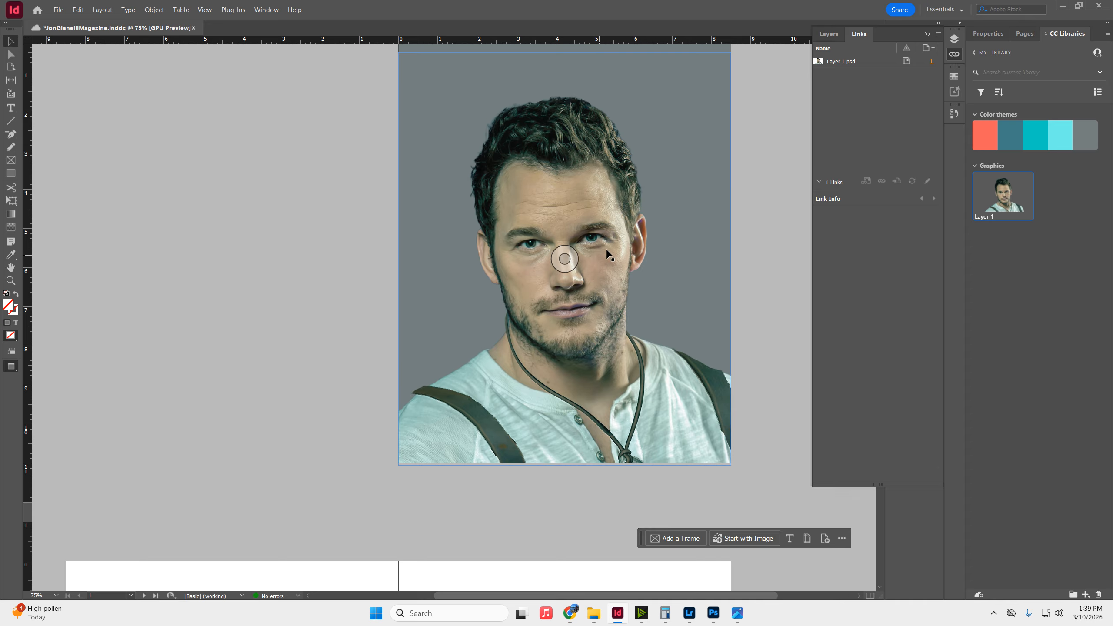
pyautogui.hotkey('shift', 'w')
pyautogui.press('Escape')
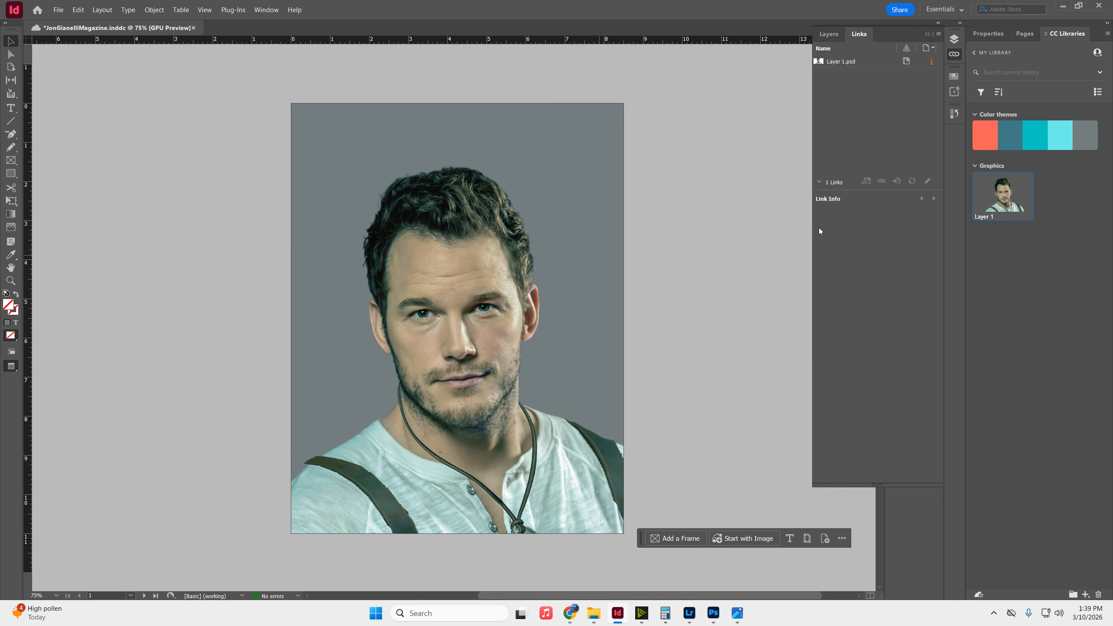
# - Try the coral and teal theme colors as the background rectangle's fill, and return it to the gray swatch
pyautogui.click(586, 140)
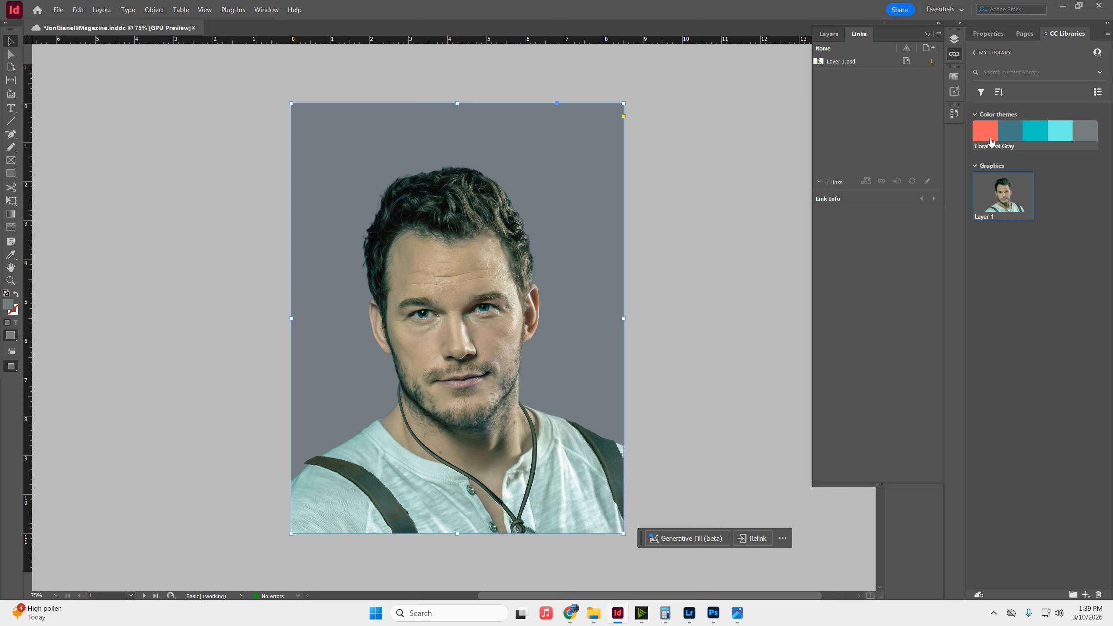
pyautogui.click(987, 137)
pyautogui.click(1014, 140)
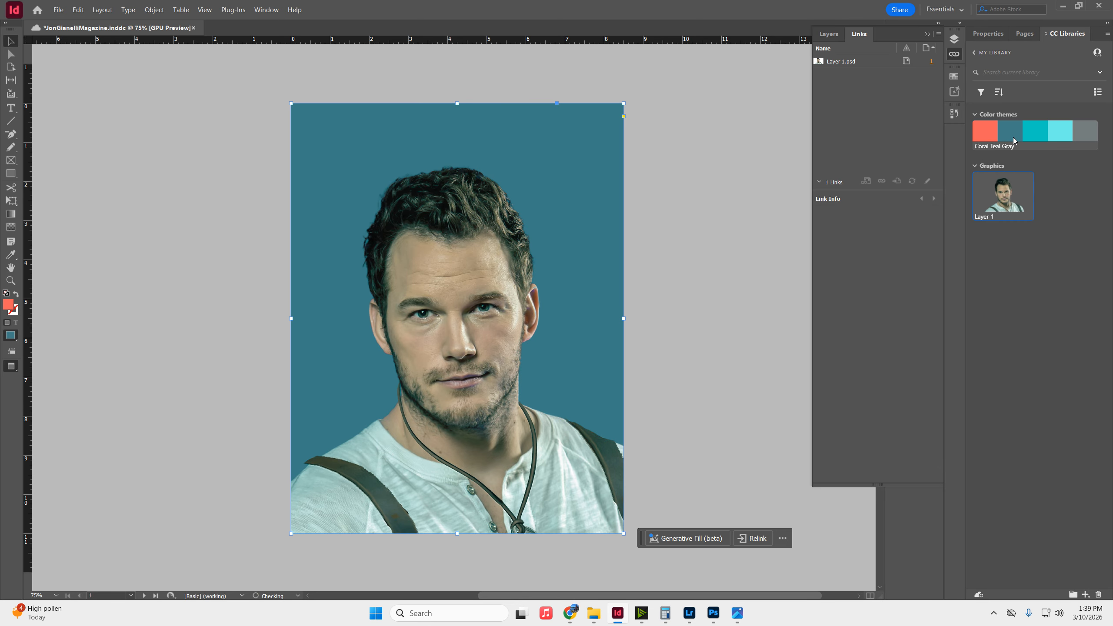
pyautogui.click(1043, 138)
pyautogui.click(1082, 134)
pyautogui.click(1014, 129)
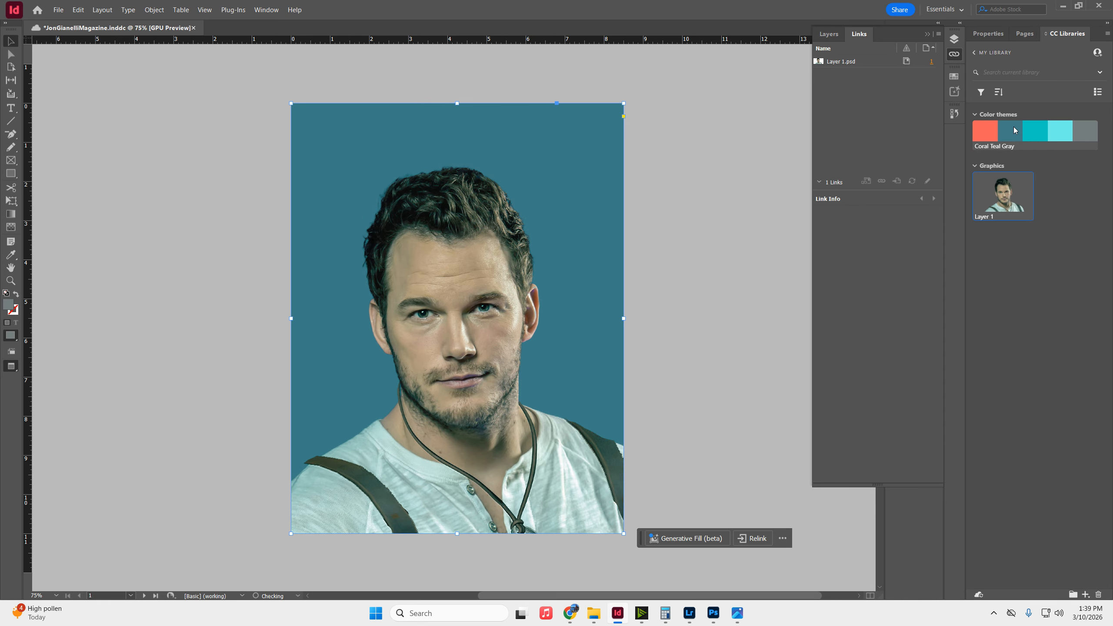
pyautogui.click(1084, 136)
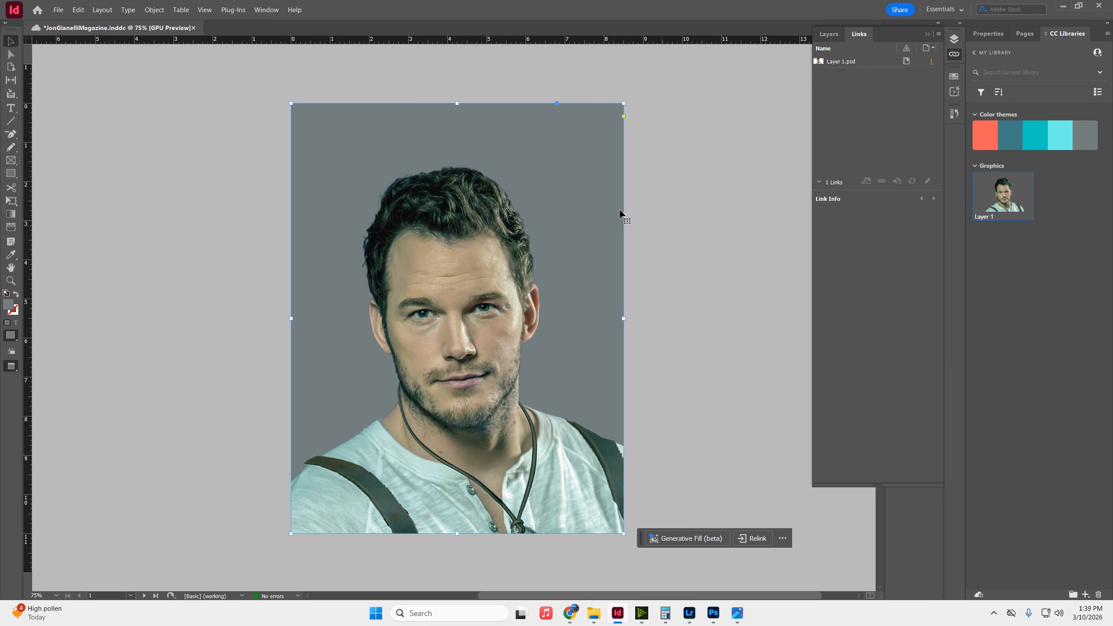
# - Expand Layer 1 to list its objects and lock the background rectangle
pyautogui.click(828, 34)
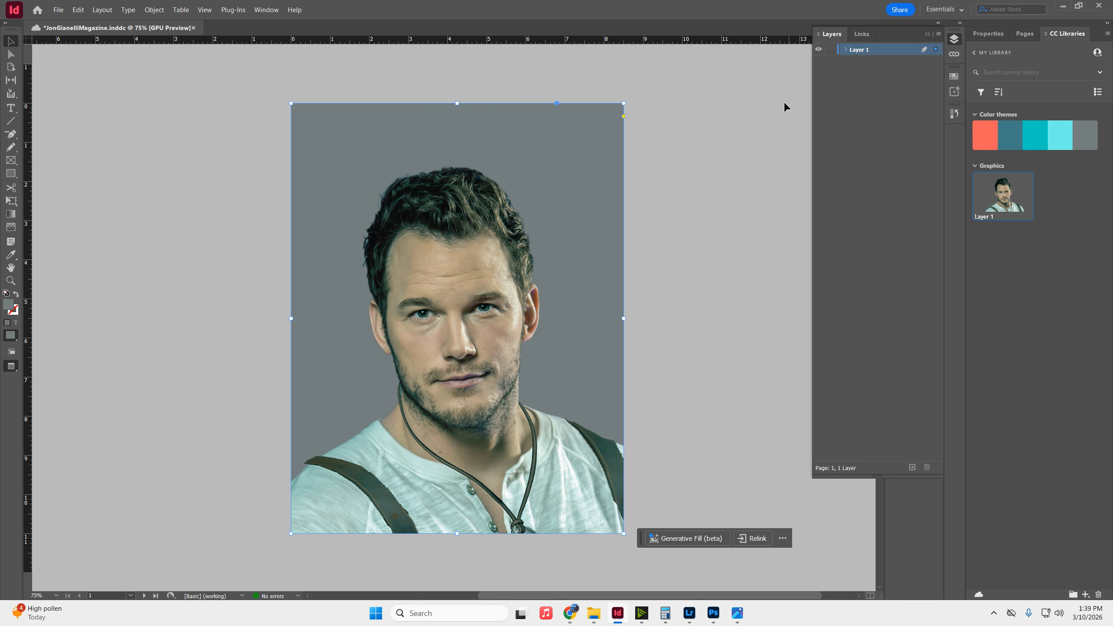
pyautogui.click(845, 49)
pyautogui.click(266, 10)
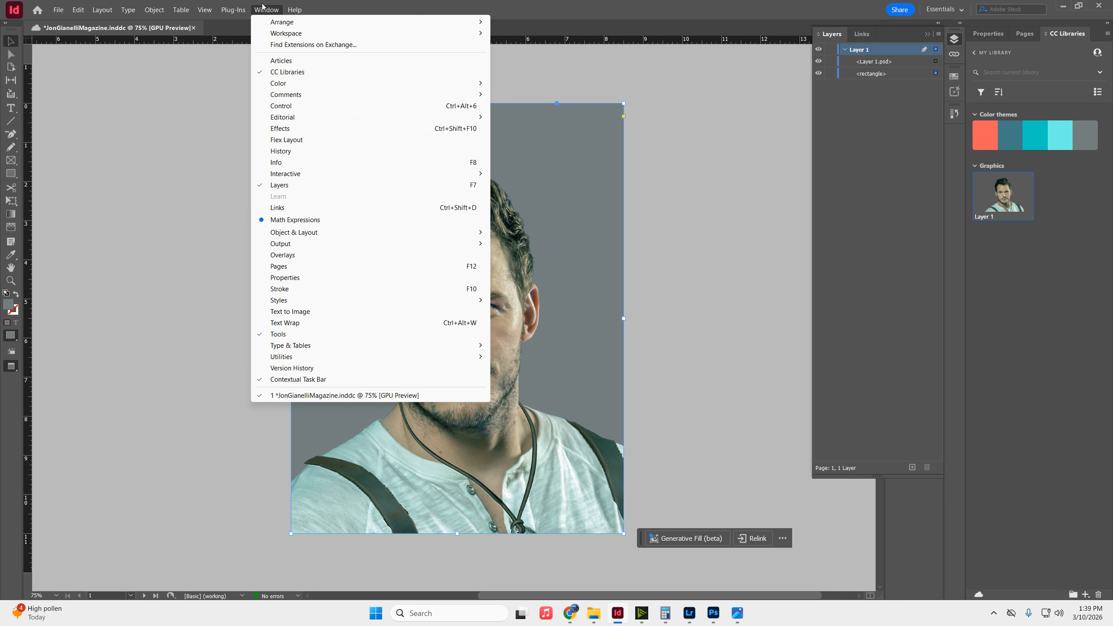
pyautogui.click(634, 3)
pyautogui.click(831, 73)
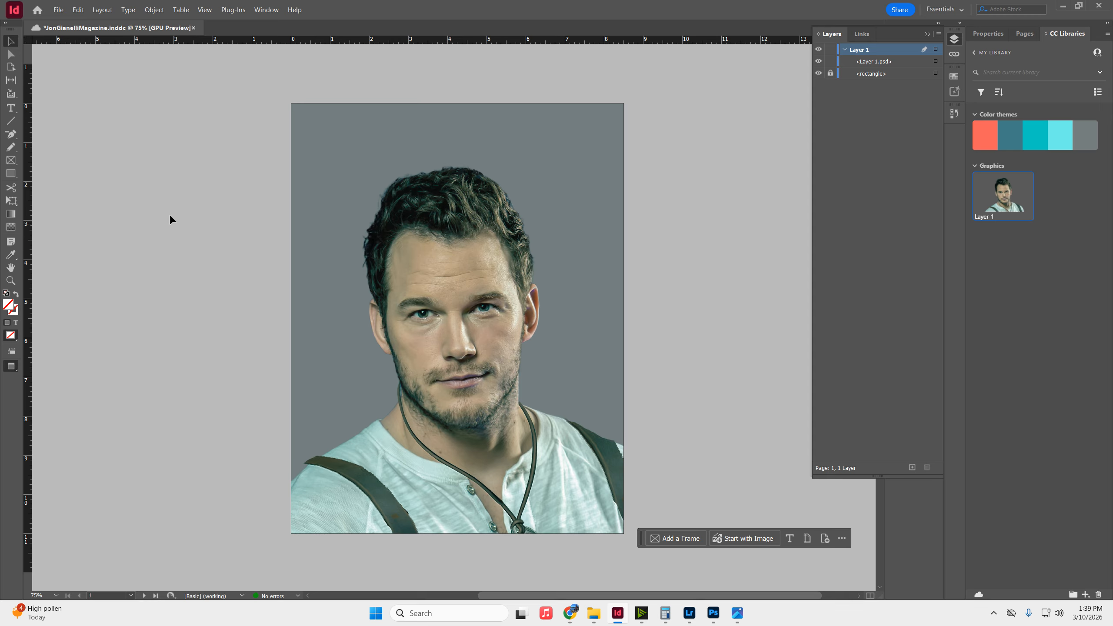
# - Create a text frame across the top of the cover reading "Actor" and color the text with the theme's coral
pyautogui.click(11, 108)
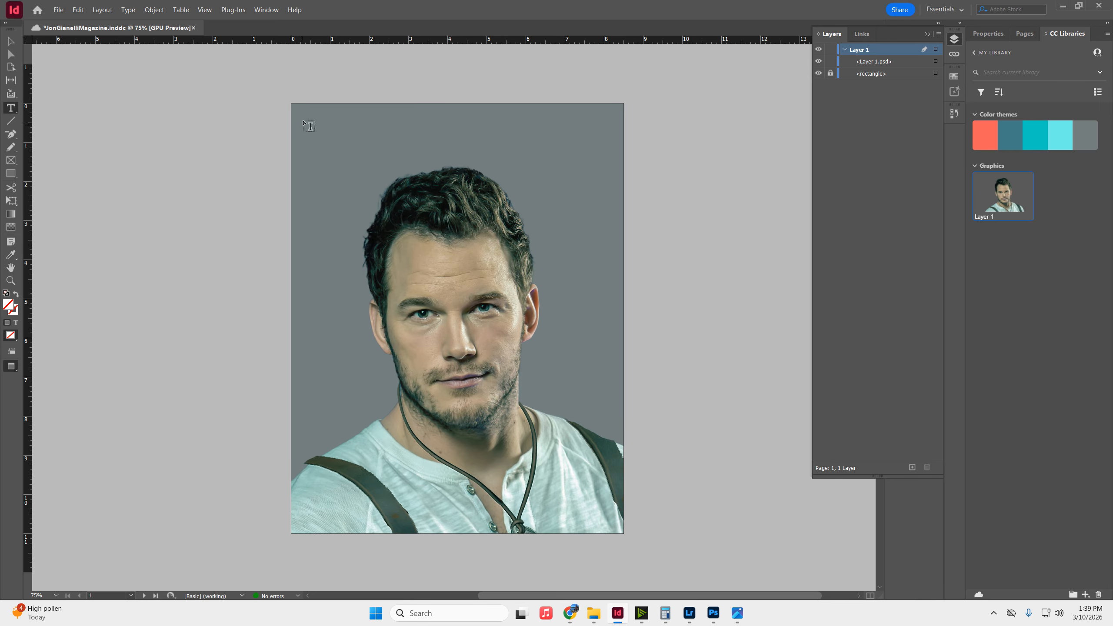
pyautogui.moveTo(298, 112); pyautogui.dragTo(610, 205)
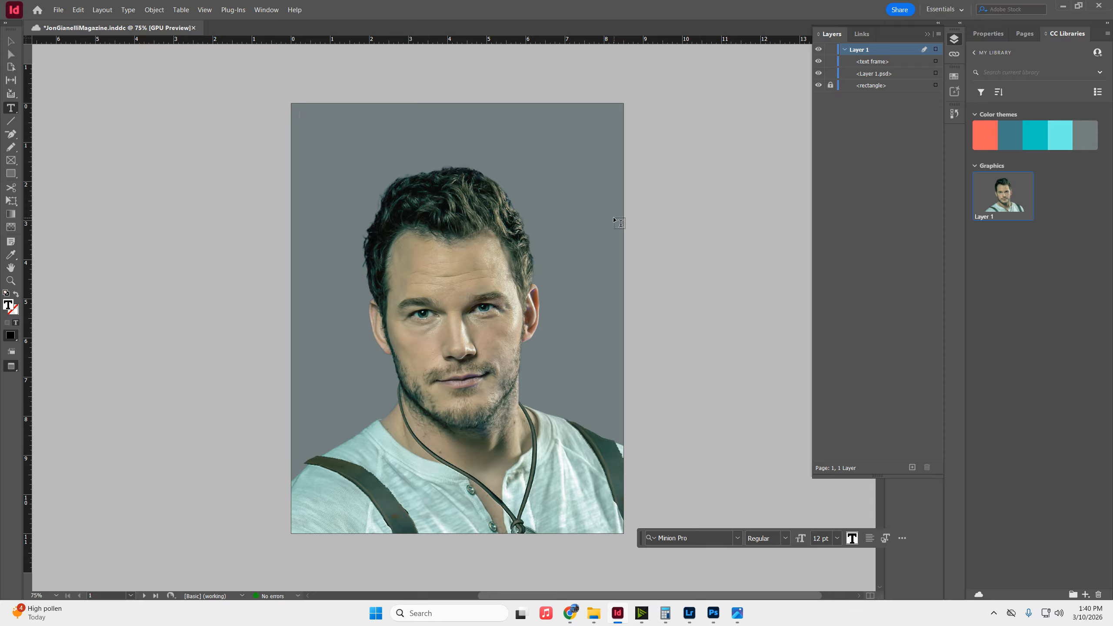
pyautogui.write('Actor')
pyautogui.hotkey('ctrl', 'a')
pyautogui.click(985, 136)
# - Set the font size of the "Actor" title to 200 pt
pyautogui.moveTo(968, 35); pyautogui.dragTo(1083, 188)
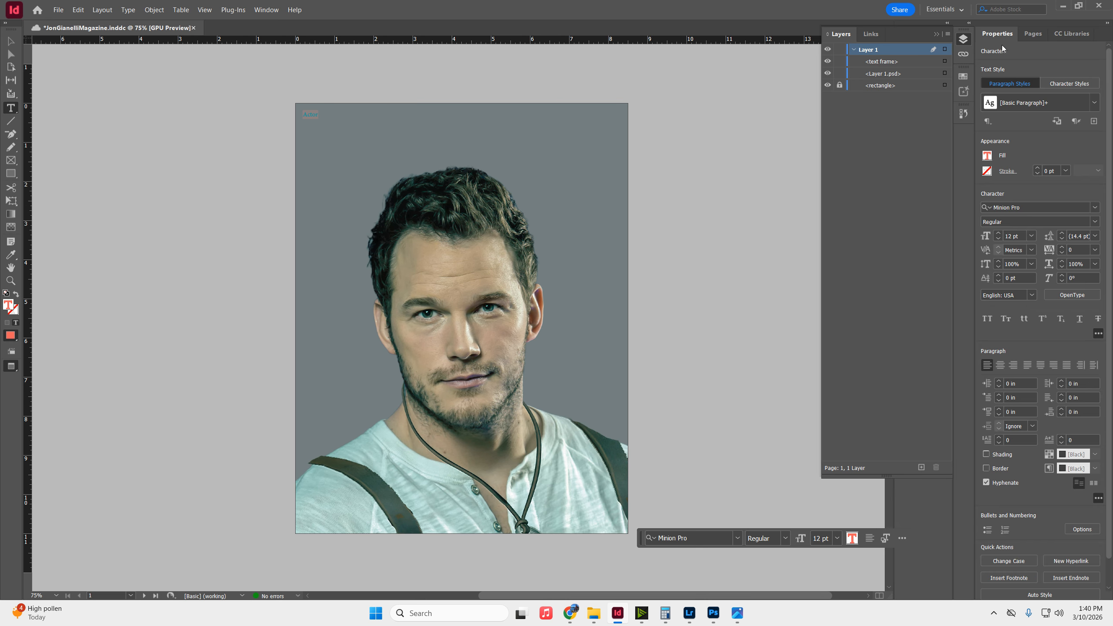
pyautogui.click(1031, 236)
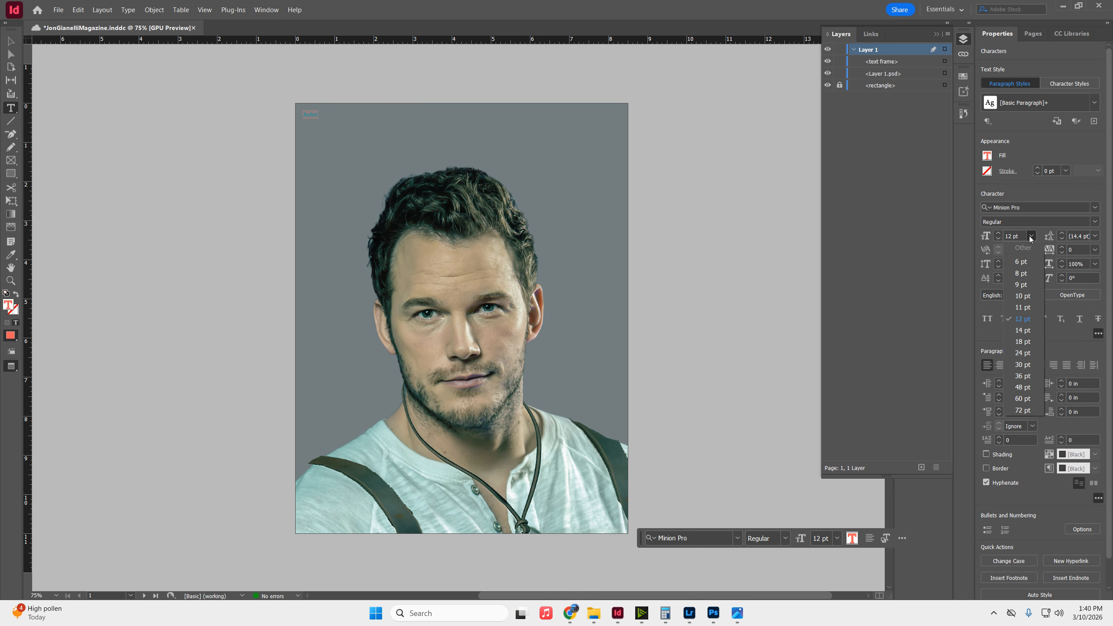
pyautogui.click(1022, 410)
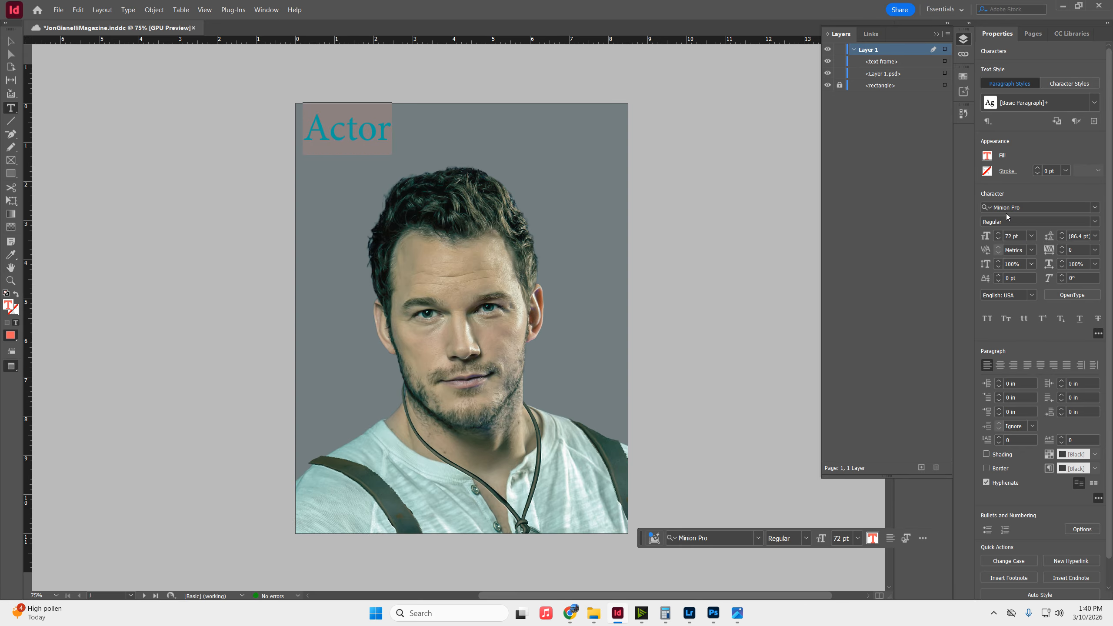
pyautogui.click(1016, 236)
pyautogui.write('200')
pyautogui.press('Return')
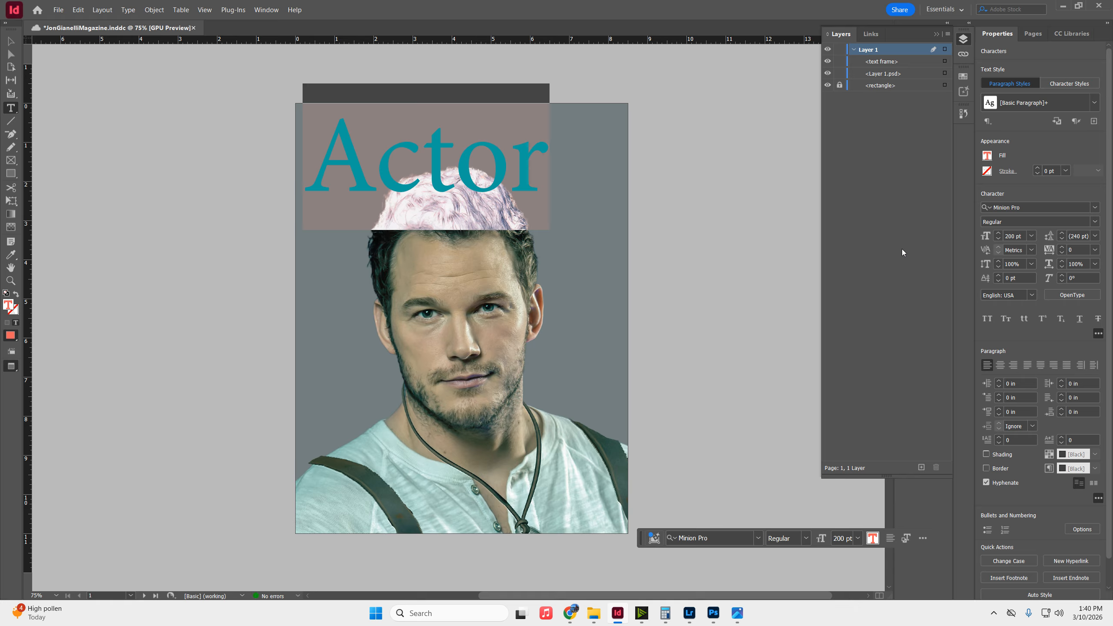
# - Center the "Actor" title within its text frame and set it in all caps
pyautogui.press('Escape')
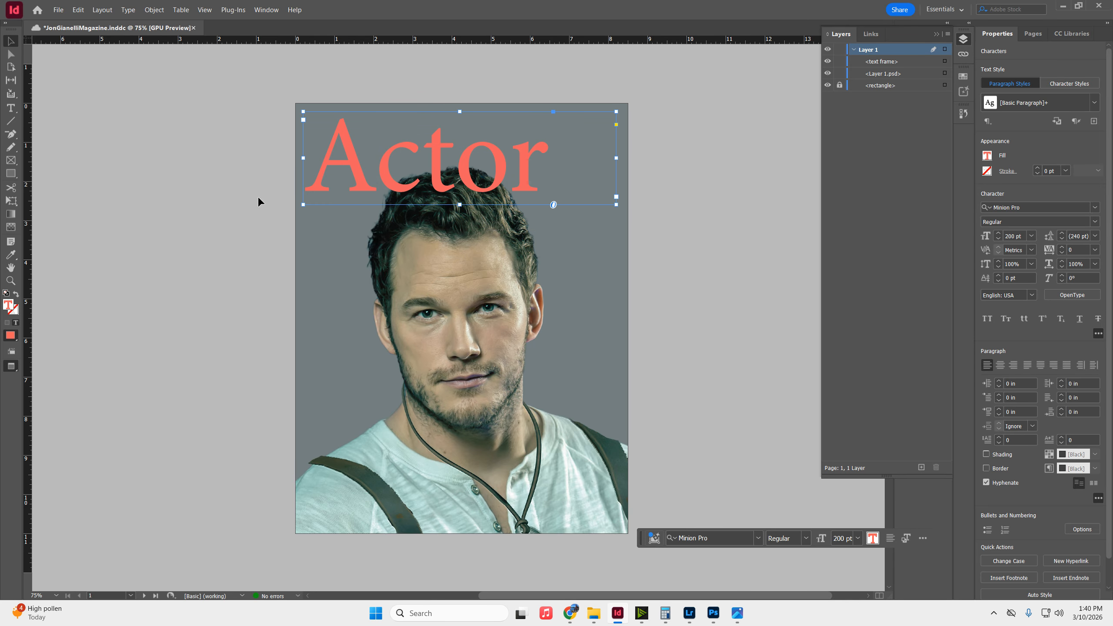
pyautogui.click(1001, 468)
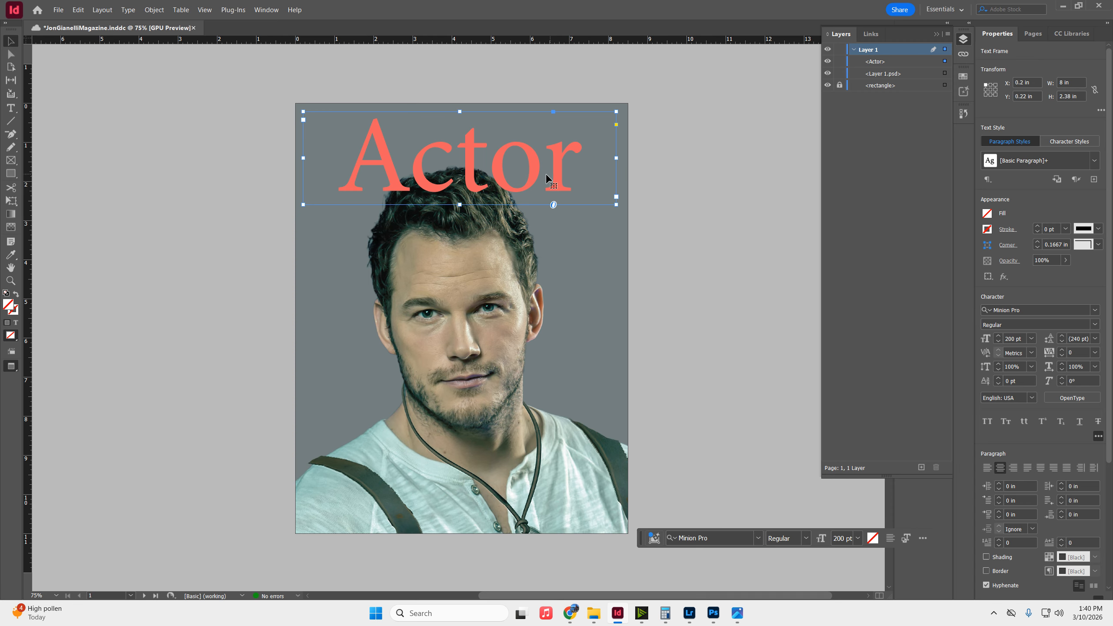
pyautogui.click(985, 422)
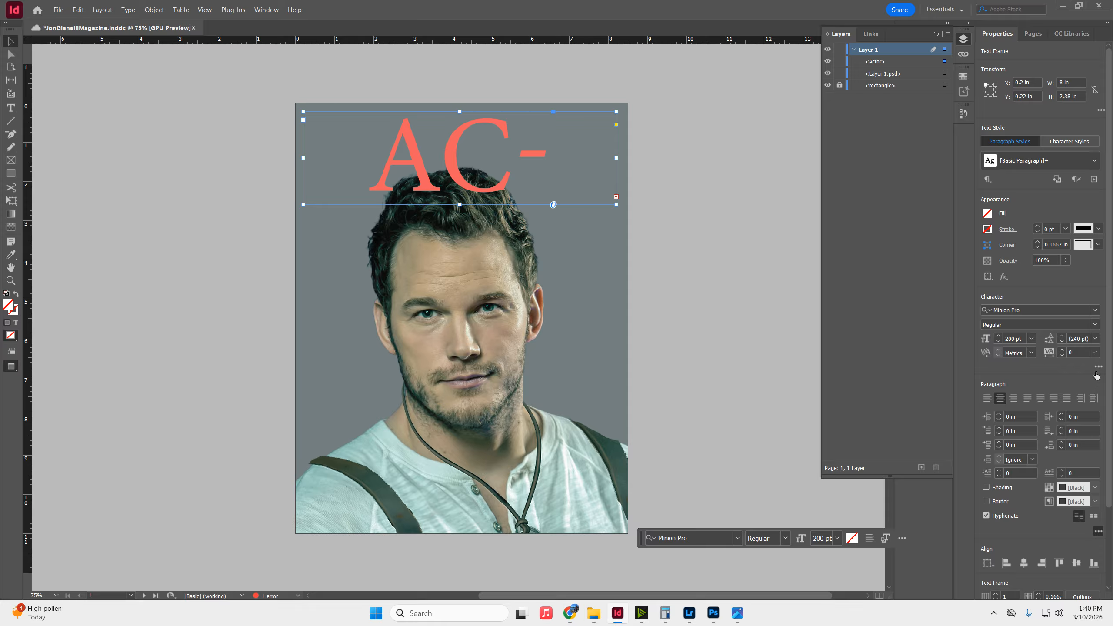
# - Try a font size of 175 pt for the title, and settle on 150 pt
pyautogui.tripleClick(1013, 339)
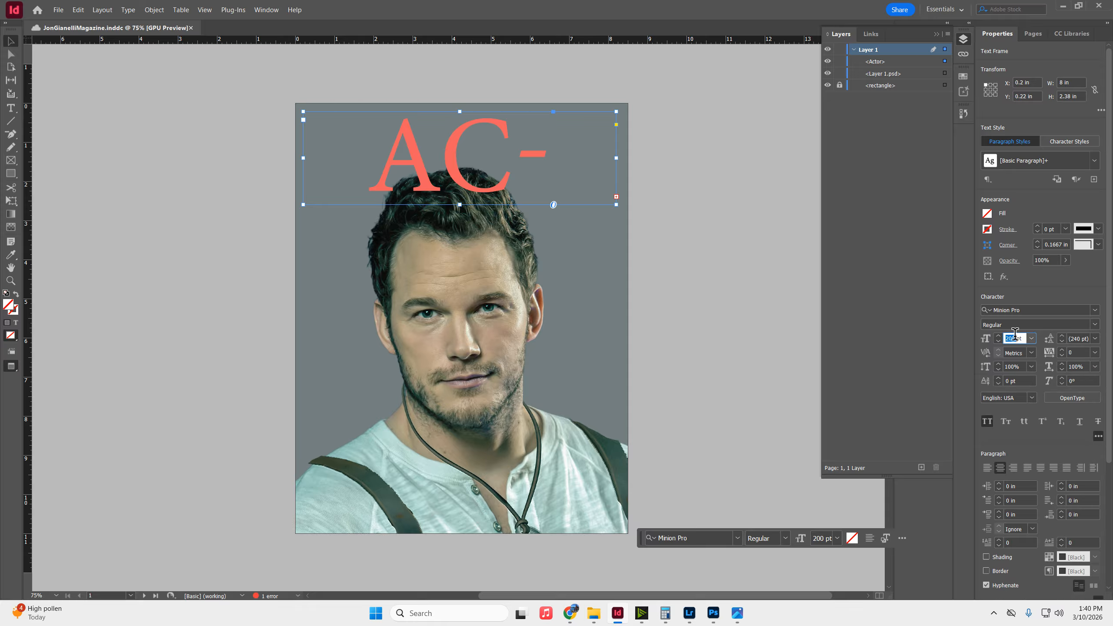
pyautogui.write('175')
pyautogui.press('Return')
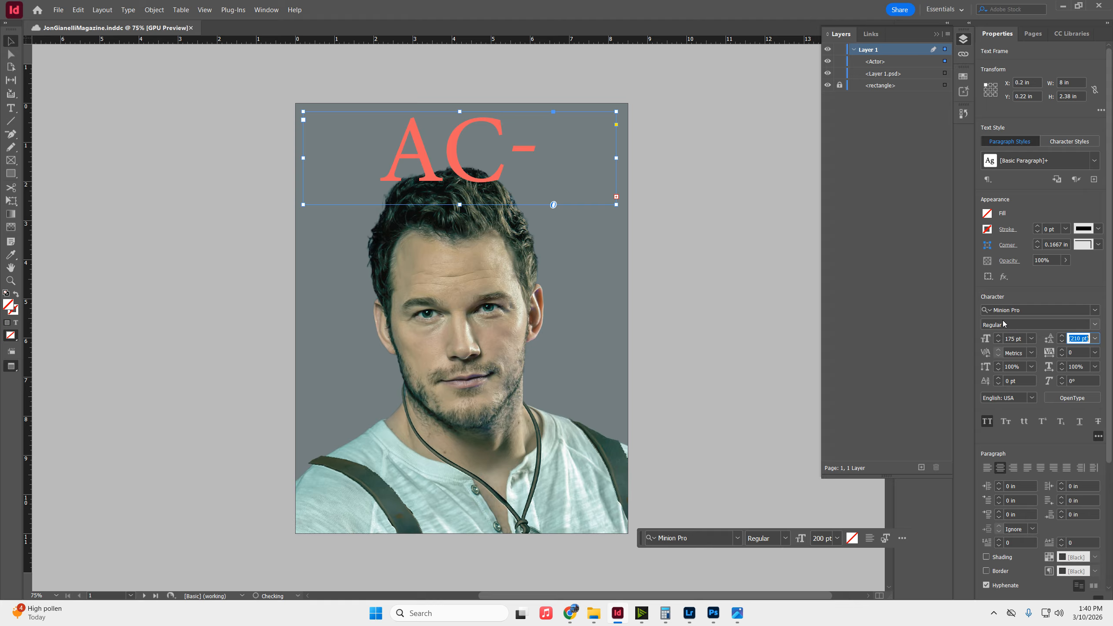
pyautogui.doubleClick(1010, 338)
pyautogui.write('150')
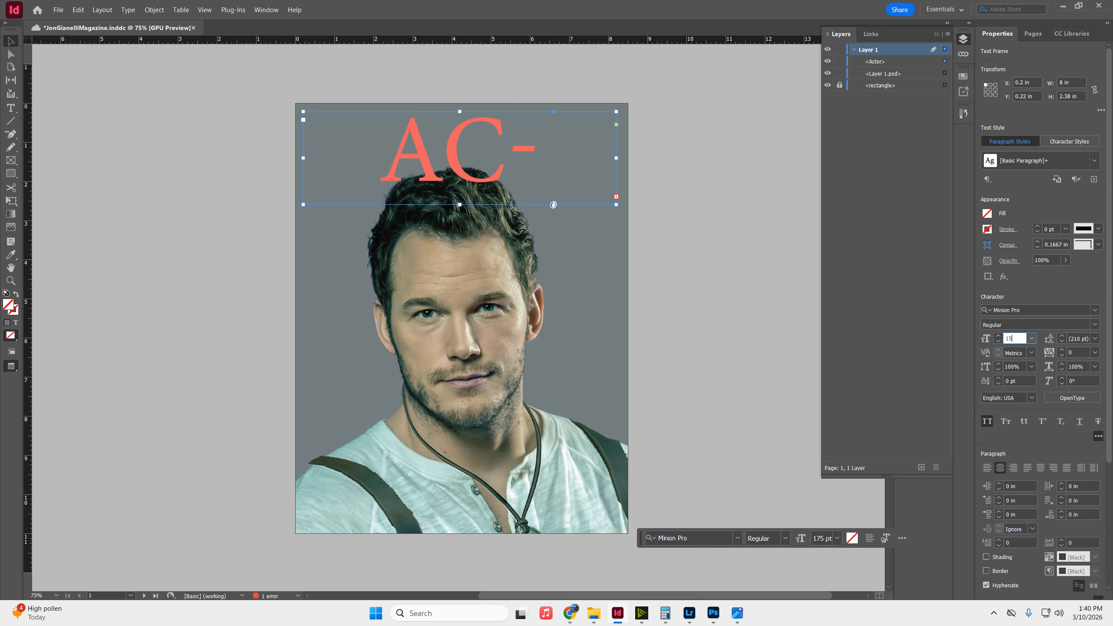
pyautogui.press('Return')
# - Place the title behind the portrait in the stacking order, above the locked background rectangle
pyautogui.click(145, 175)
pyautogui.moveTo(896, 61); pyautogui.dragTo(881, 86)
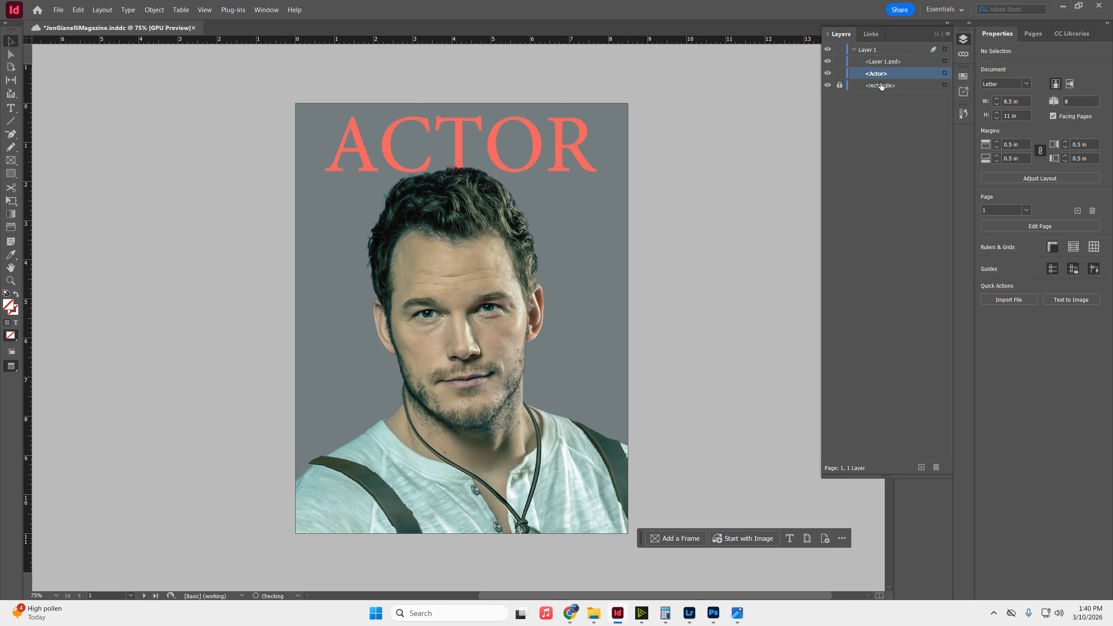
# - Reposition the title and enlarge its text frame to about 8.86 by 2.7 in
pyautogui.moveTo(457, 143); pyautogui.dragTo(458, 152)
pyautogui.hotkey('ctrl', 'z')
pyautogui.moveTo(420, 140); pyautogui.dragTo(443, 139)
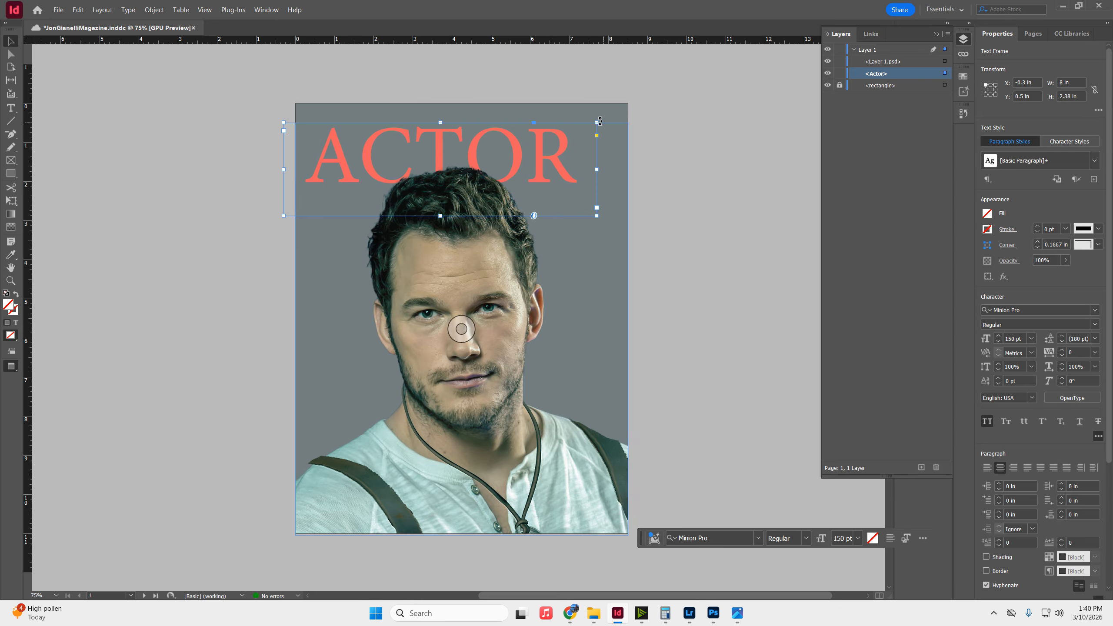
pyautogui.moveTo(598, 122); pyautogui.dragTo(630, 111)
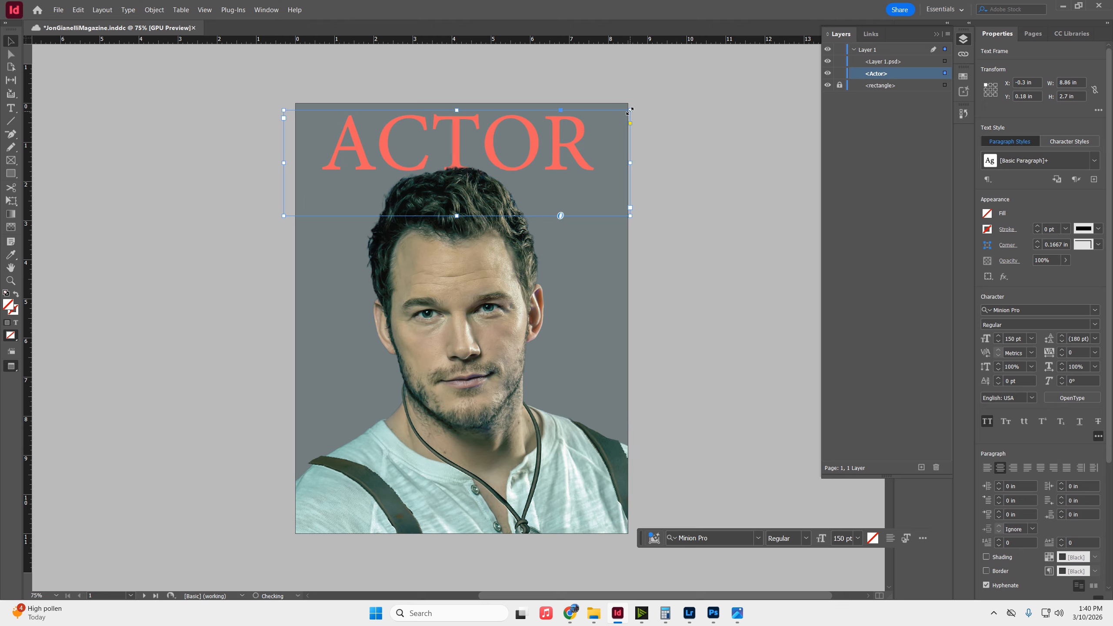
# - Align the title frame's left edge with the page edge, making it 8.56 in wide, and raise the font size to 181 pt
pyautogui.click(999, 337)
pyautogui.click(999, 338)
pyautogui.click(999, 337)
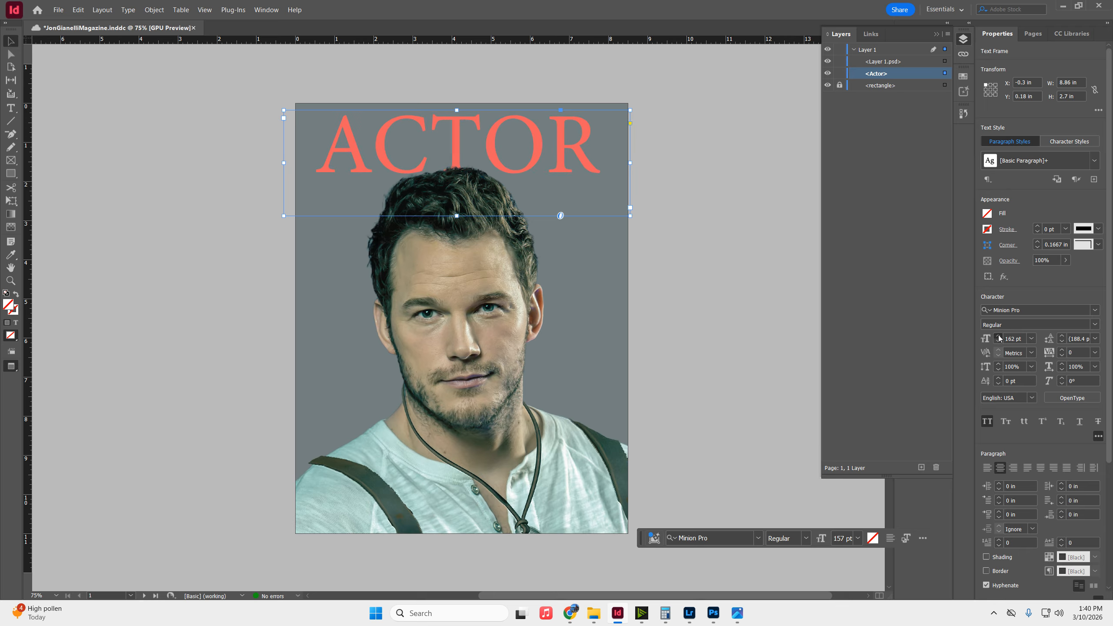
pyautogui.moveTo(285, 162); pyautogui.dragTo(296, 161)
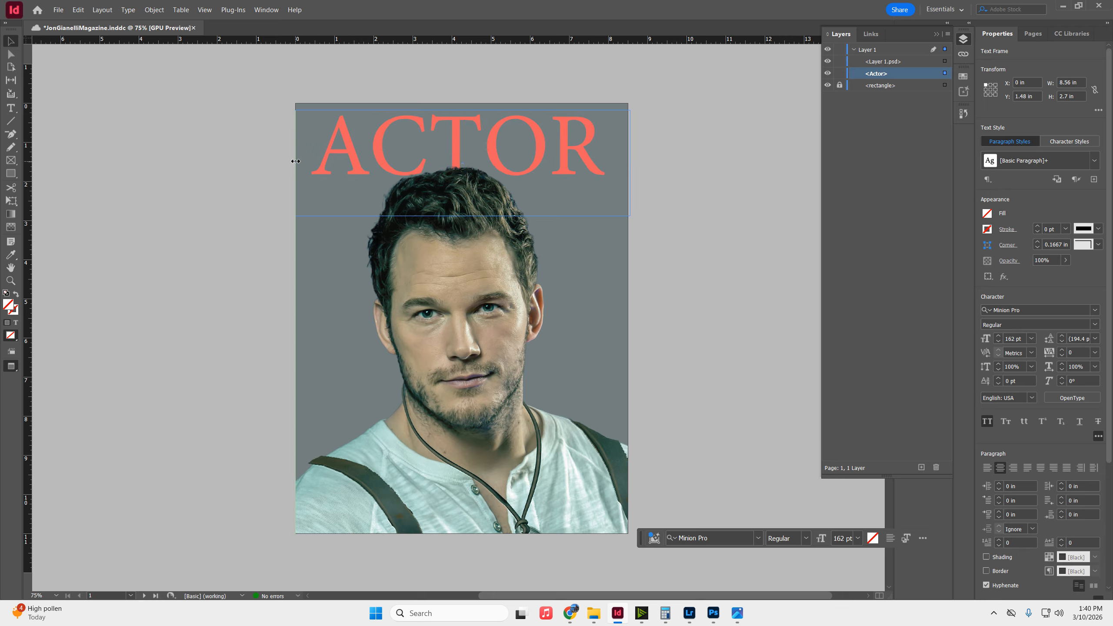
pyautogui.click(998, 336)
pyautogui.click(997, 336)
pyautogui.click(997, 337)
pyautogui.click(998, 336)
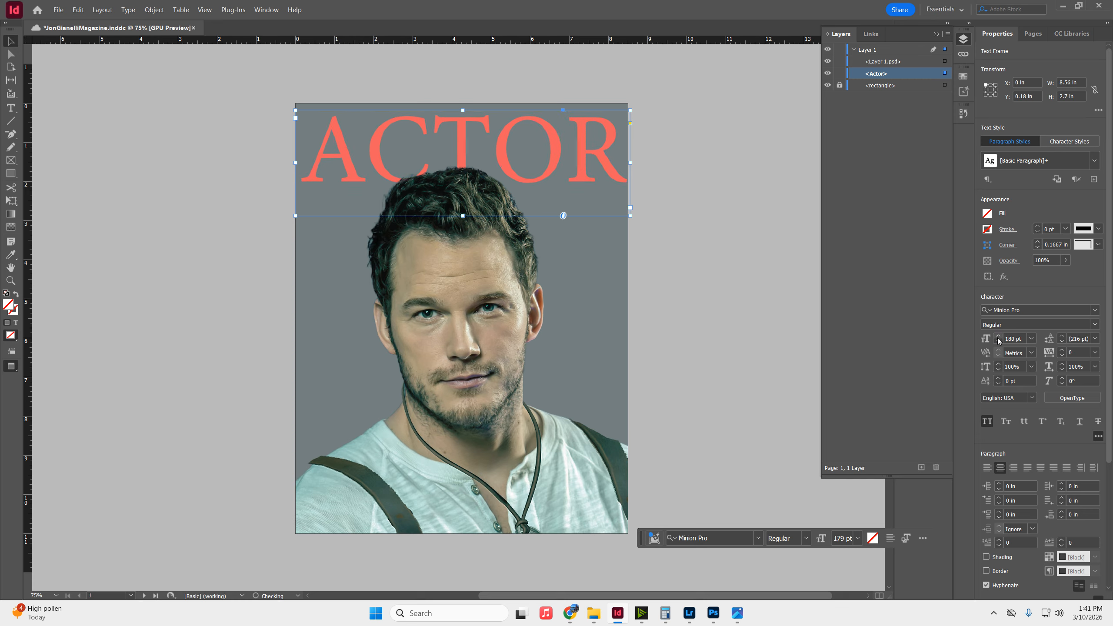
pyautogui.click(783, 285)
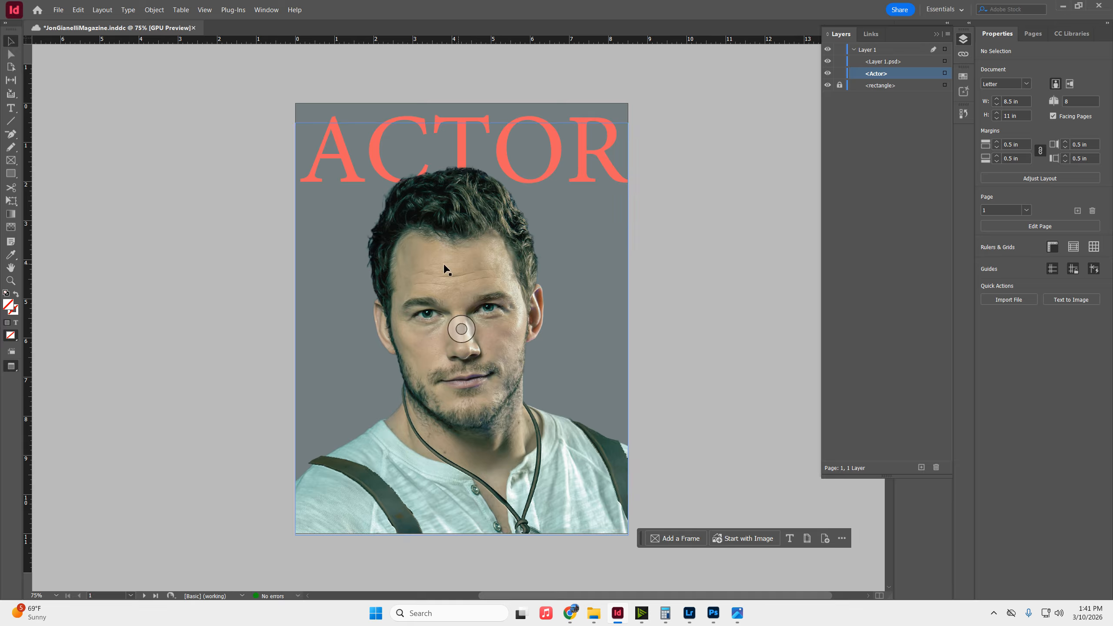
# - Scale the portrait image inside its frame down to about 14.49 by 8.68 in and center the face horizontally below the title
pyautogui.click(429, 265)
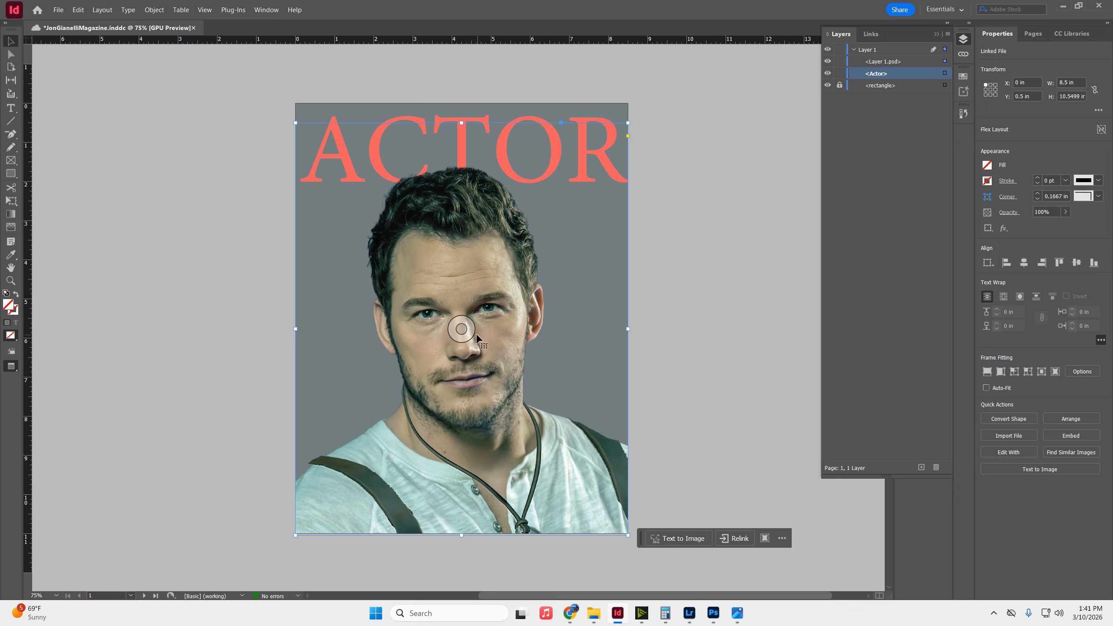
pyautogui.click(458, 328)
pyautogui.moveTo(141, 160); pyautogui.dragTo(200, 195)
pyautogui.moveTo(482, 325)
pyautogui.mouseDown()
pyautogui.moveTo(496, 321)
pyautogui.moveTo(476, 332)
pyautogui.mouseUp()
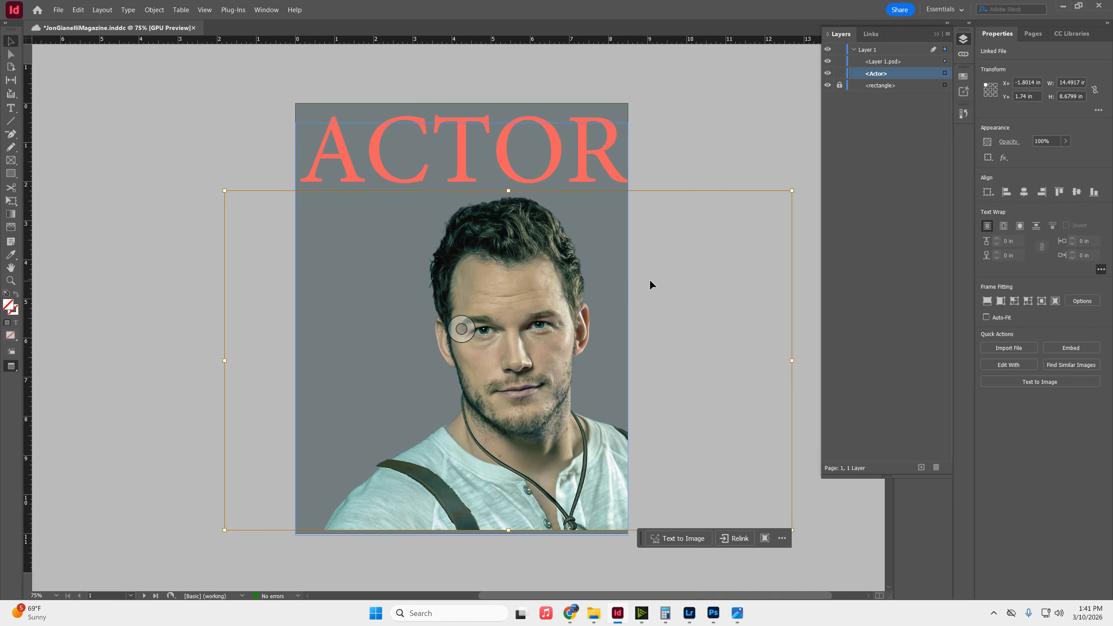
pyautogui.moveTo(511, 332); pyautogui.dragTo(428, 334)
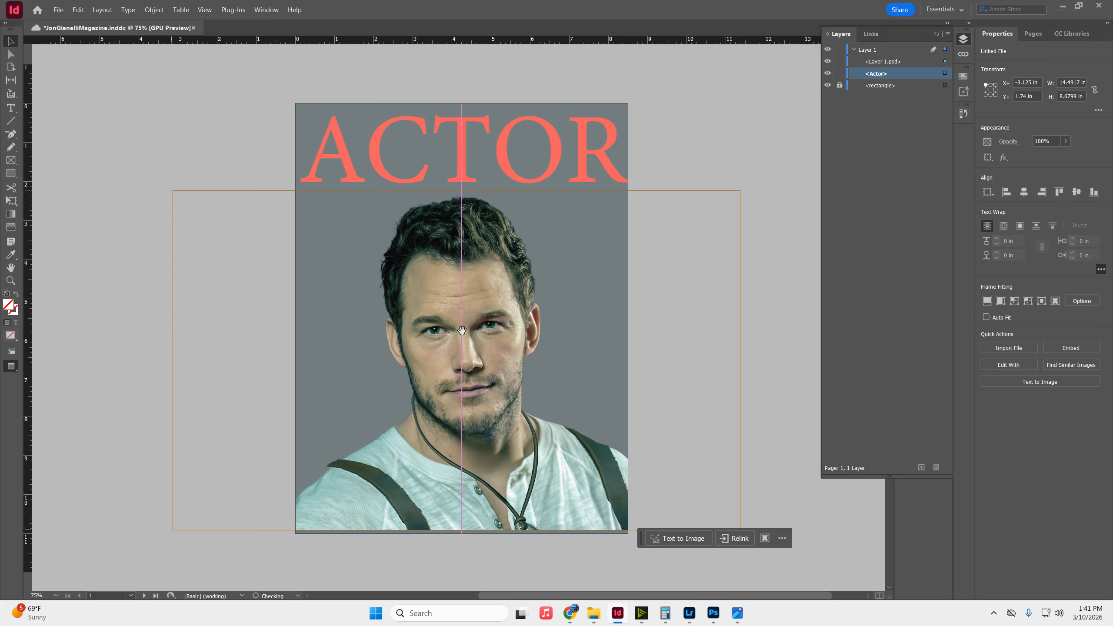
pyautogui.click(503, 143)
pyautogui.moveTo(503, 142); pyautogui.dragTo(502, 162)
pyautogui.hotkey('ctrl', 'z')
pyautogui.moveTo(514, 117); pyautogui.dragTo(517, 139)
pyautogui.hotkey('ctrl', 'z')
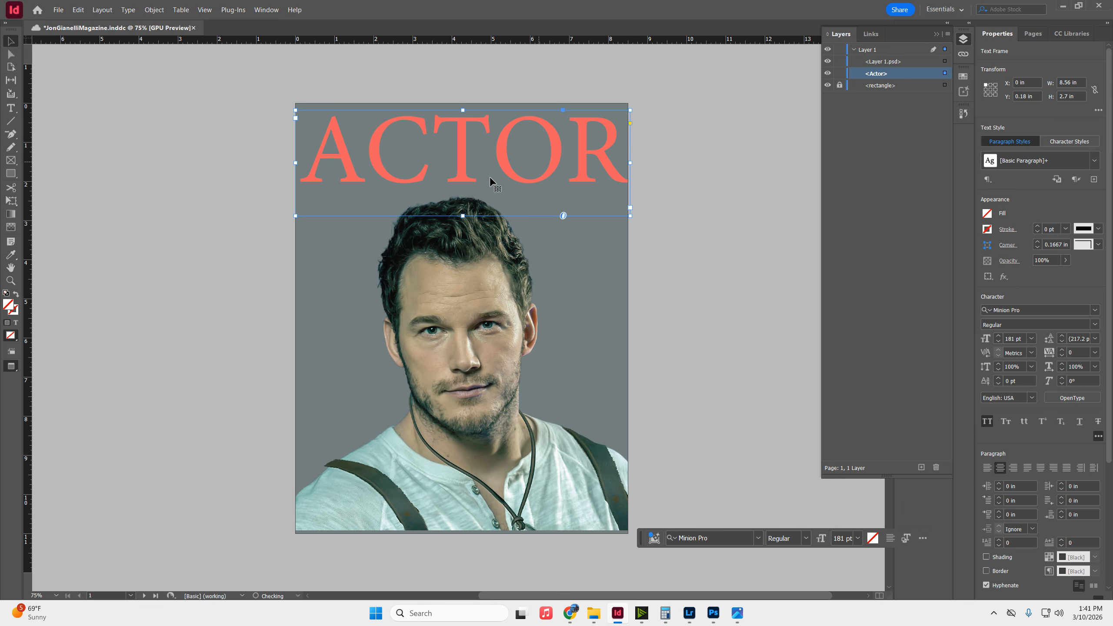
# - Stretch the title together with its frame downward to about 3.49 in tall so the letters reach the hair
pyautogui.moveTo(462, 215); pyautogui.dragTo(462, 253)
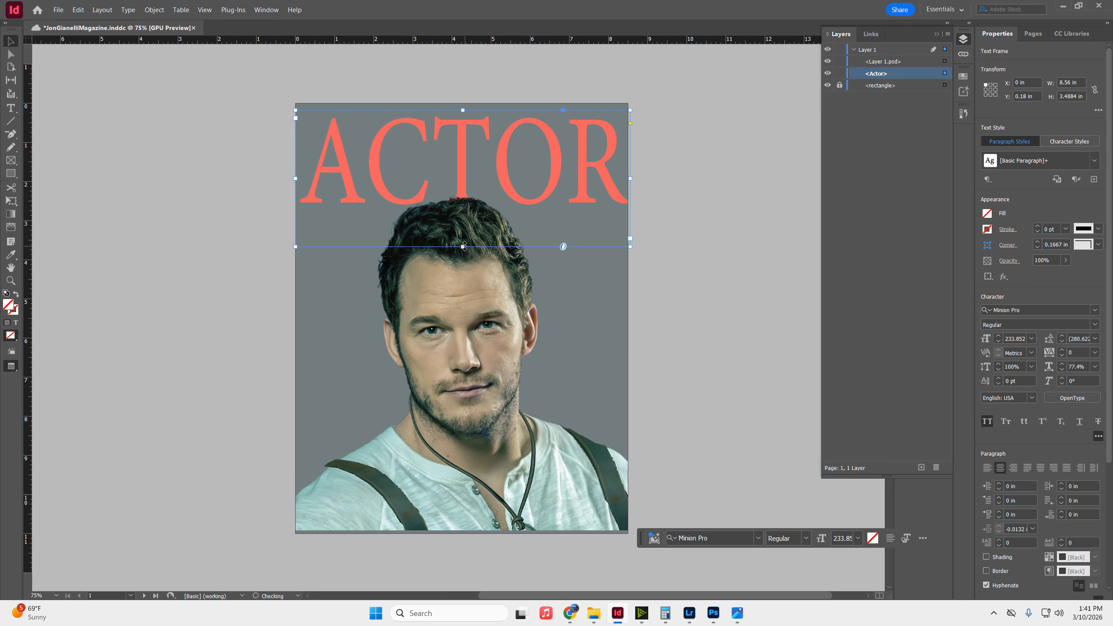
pyautogui.click(764, 199)
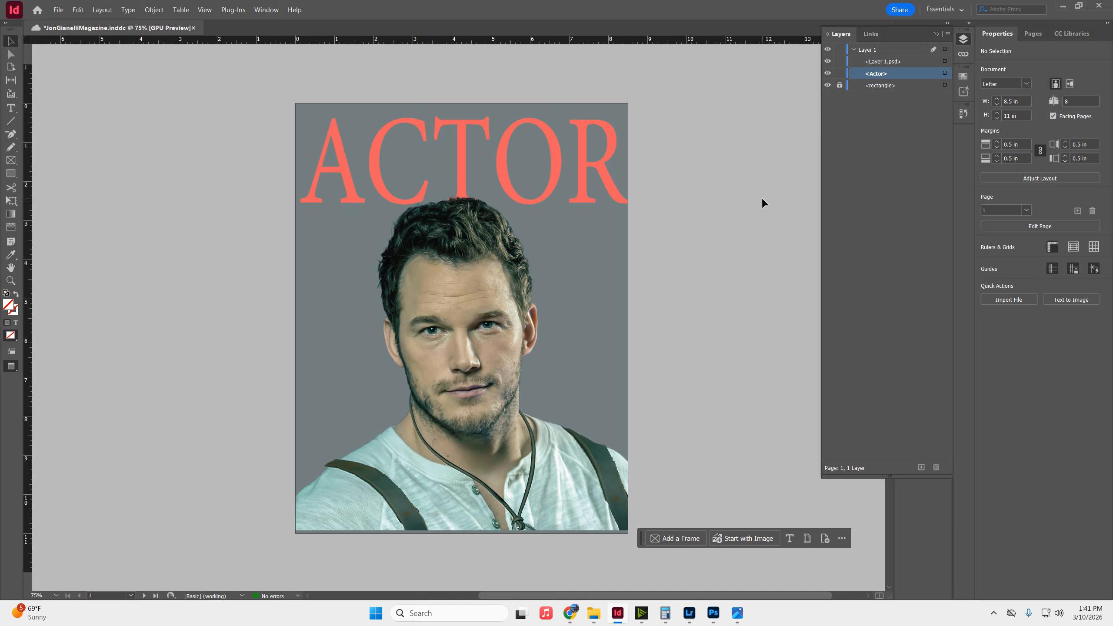
# - Try the theme's light cyan as the title's text color, and return it to coral
pyautogui.click(1060, 28)
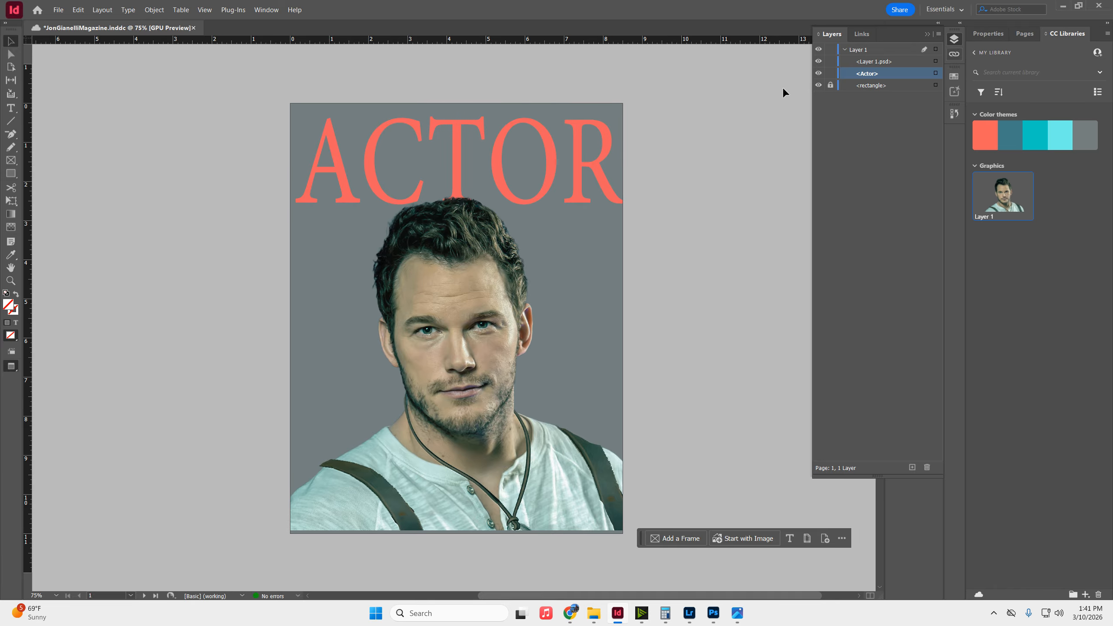
pyautogui.click(507, 129)
pyautogui.doubleClick(510, 117)
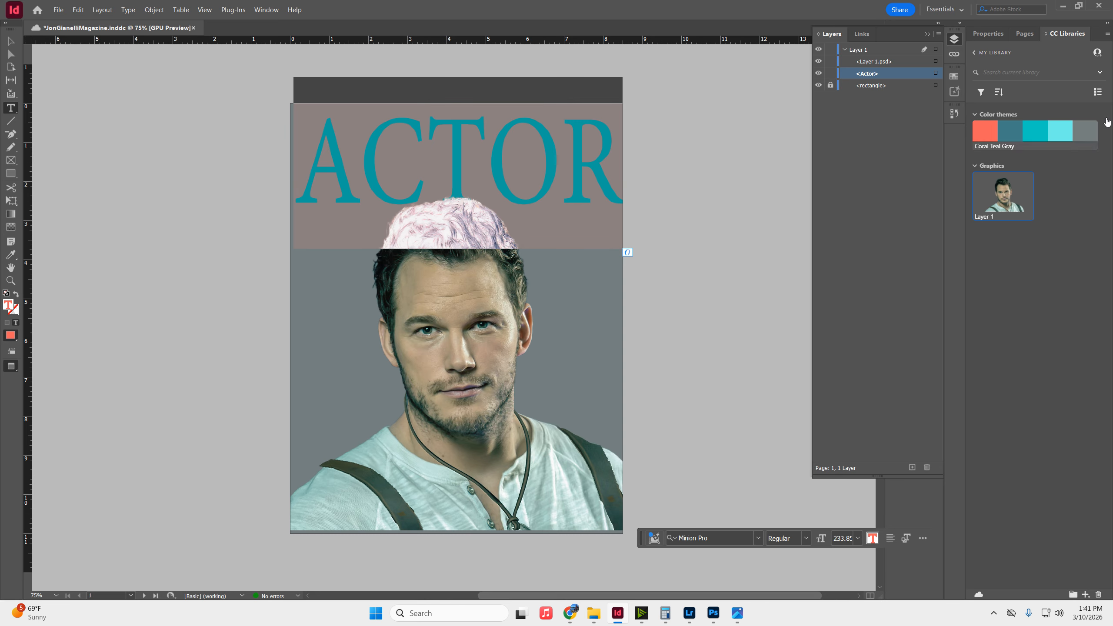
pyautogui.click(1056, 139)
pyautogui.click(737, 159)
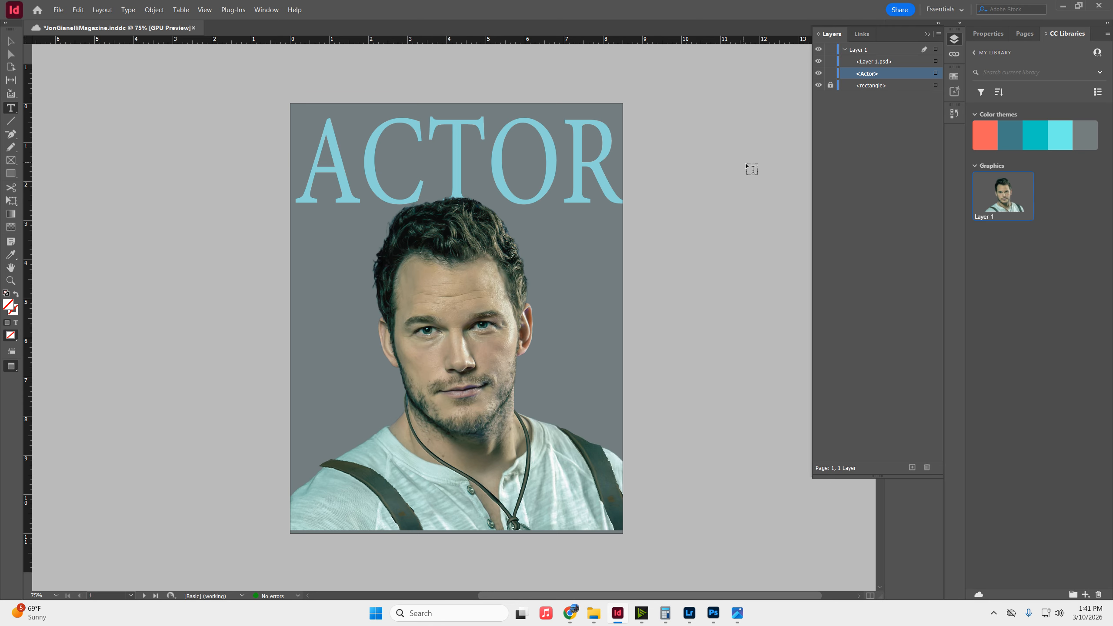
pyautogui.click(432, 112)
pyautogui.hotkey('ctrl', 'a')
pyautogui.click(987, 131)
pyautogui.click(739, 173)
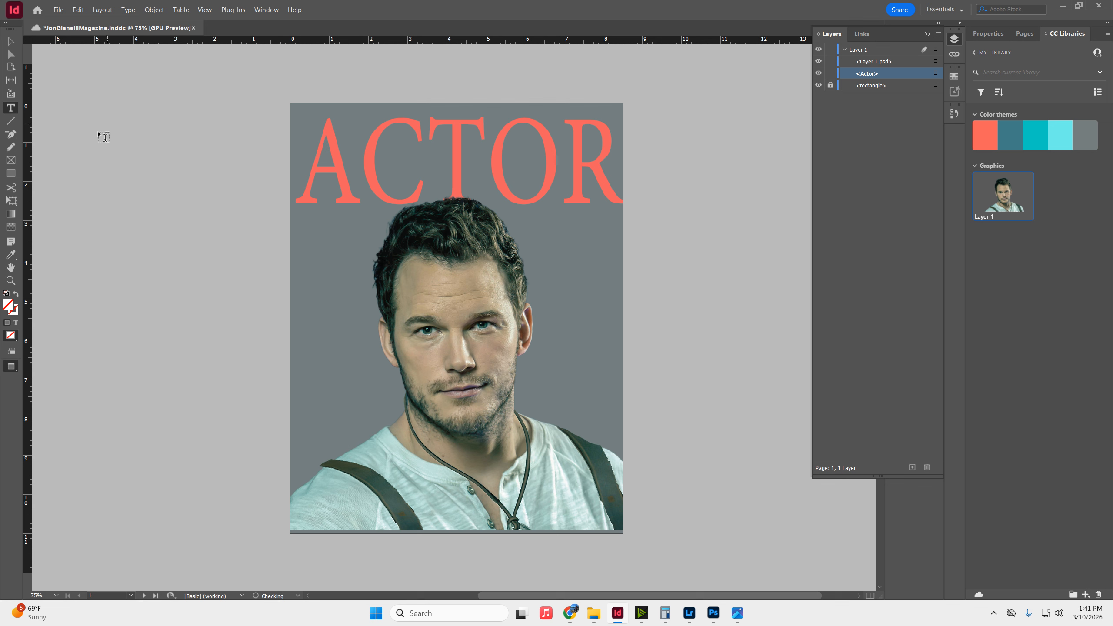
# - Browse the active Adobe Fonts for the title text and change its font to Allotrope Medium
pyautogui.click(304, 228)
pyautogui.hotkey('ctrl', 'a')
pyautogui.click(988, 33)
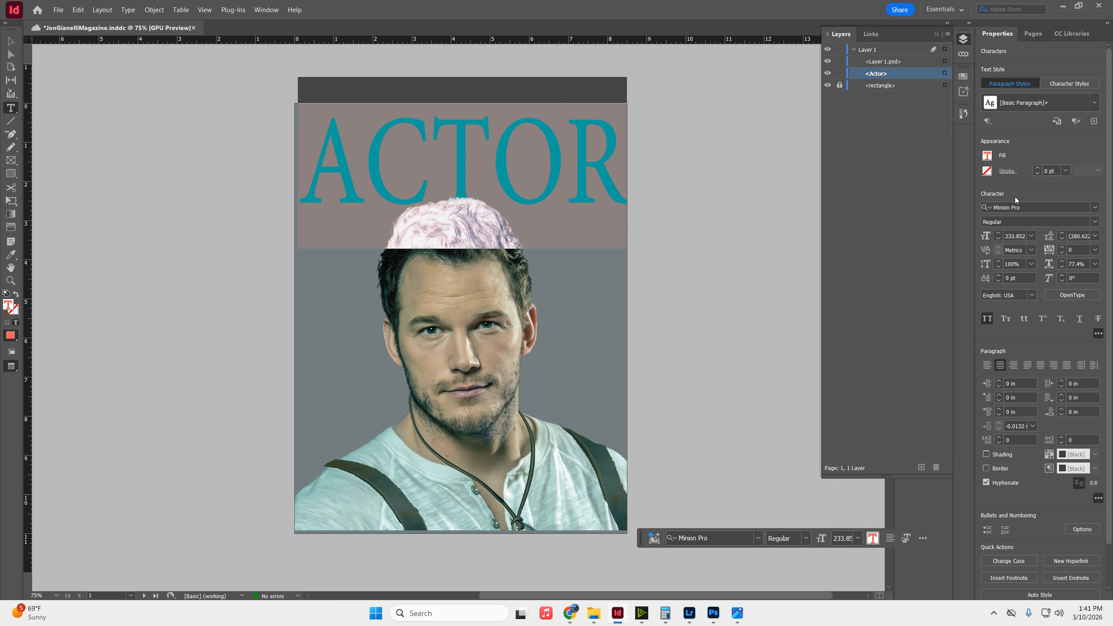
pyautogui.click(1094, 207)
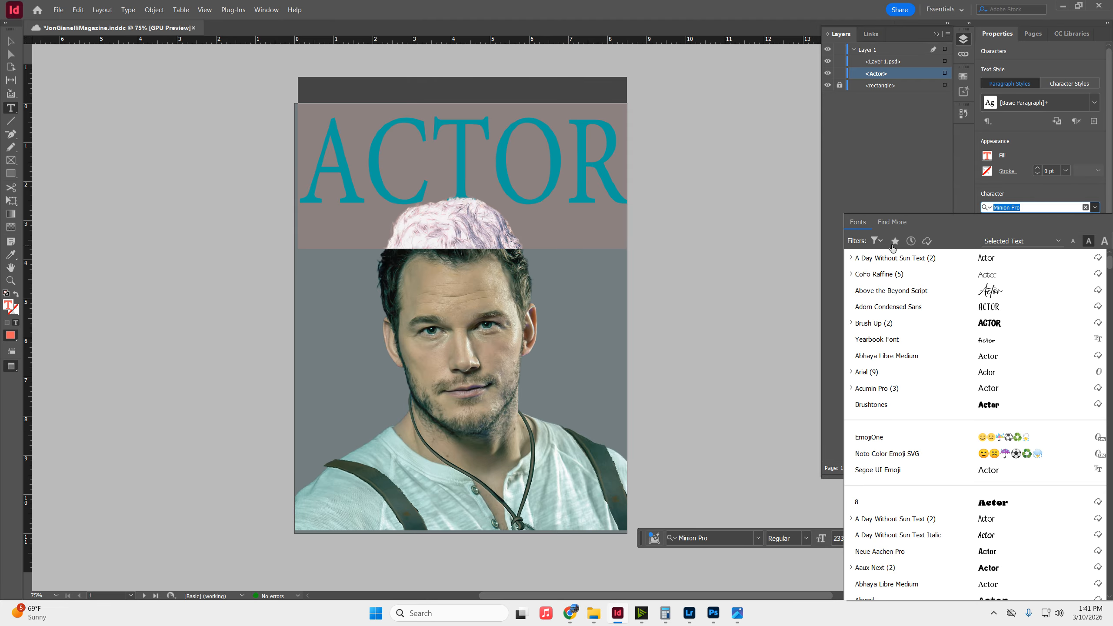
pyautogui.click(928, 244)
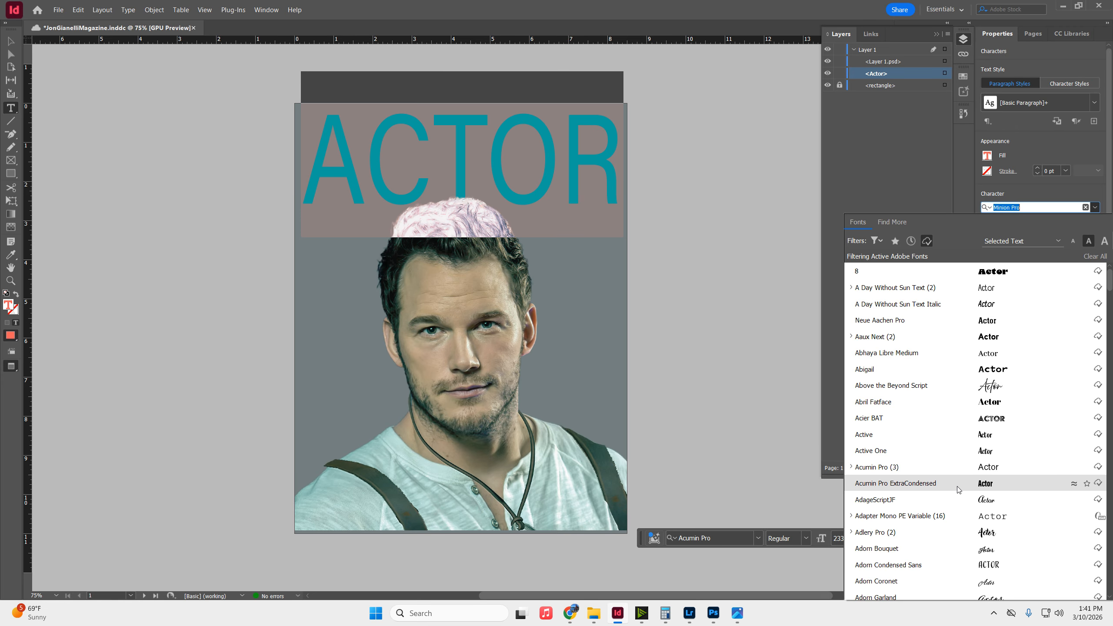
pyautogui.scroll(-4, 946, 465)
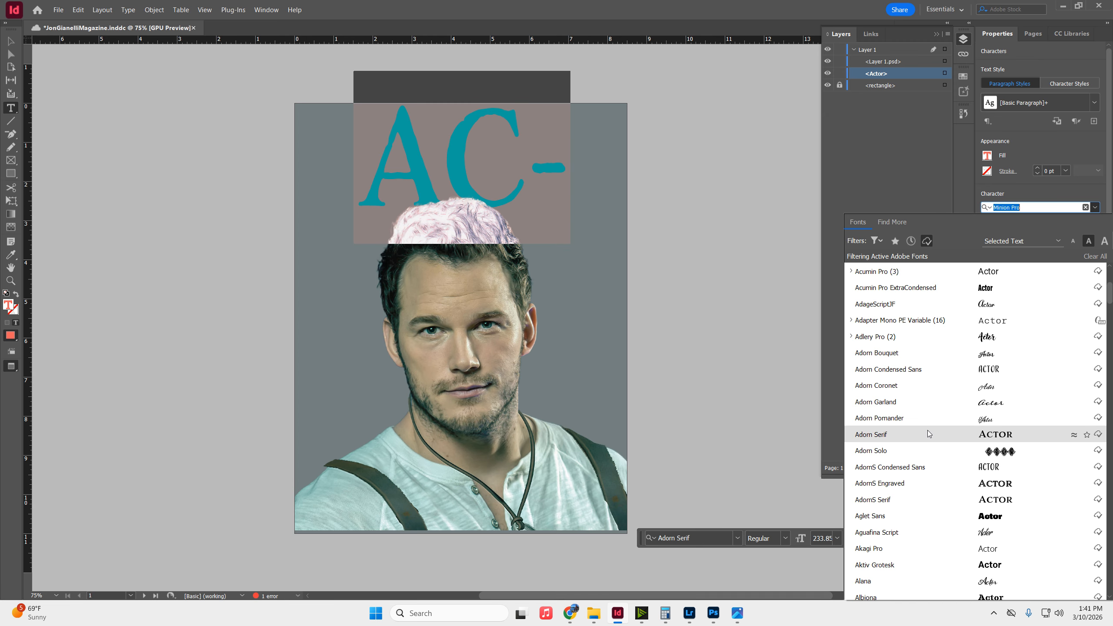
pyautogui.scroll(-2, 922, 454)
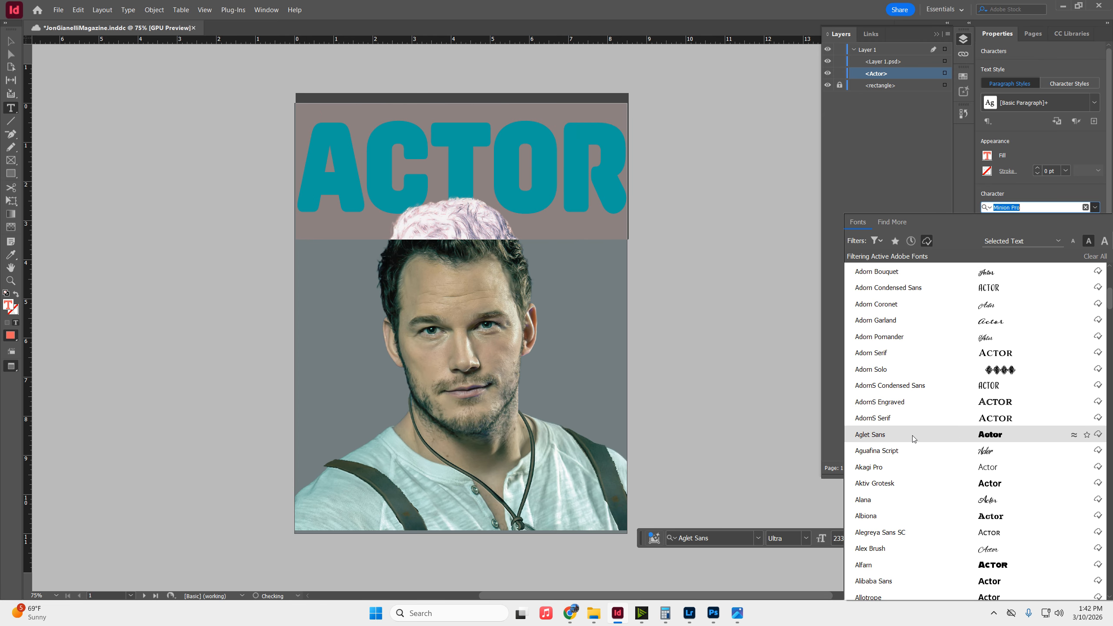
pyautogui.scroll(-1, 913, 433)
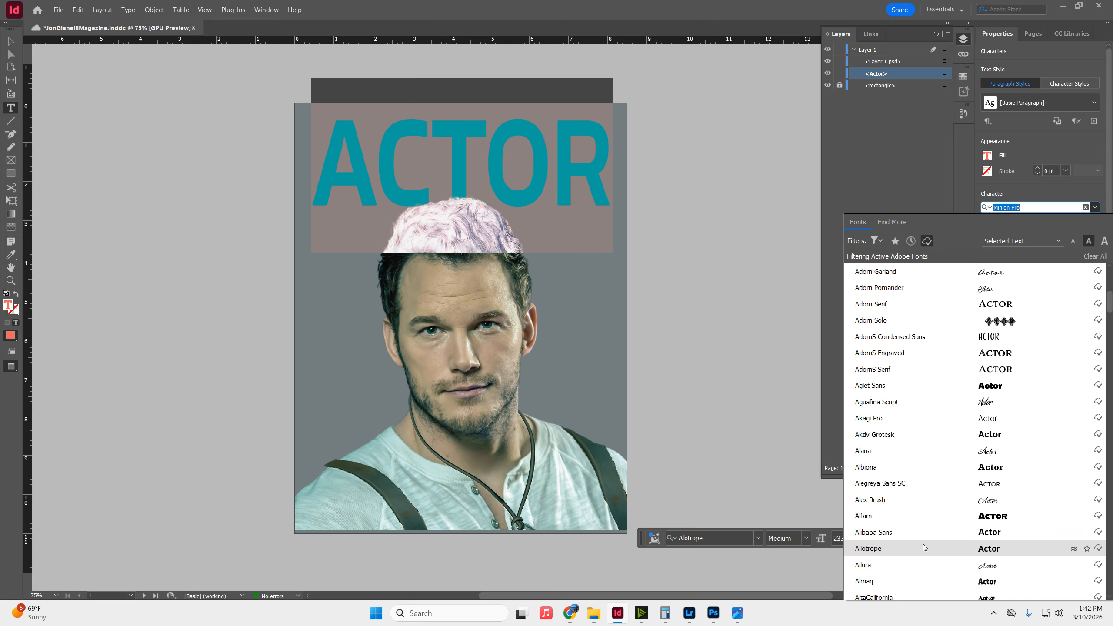
pyautogui.click(923, 548)
pyautogui.click(746, 211)
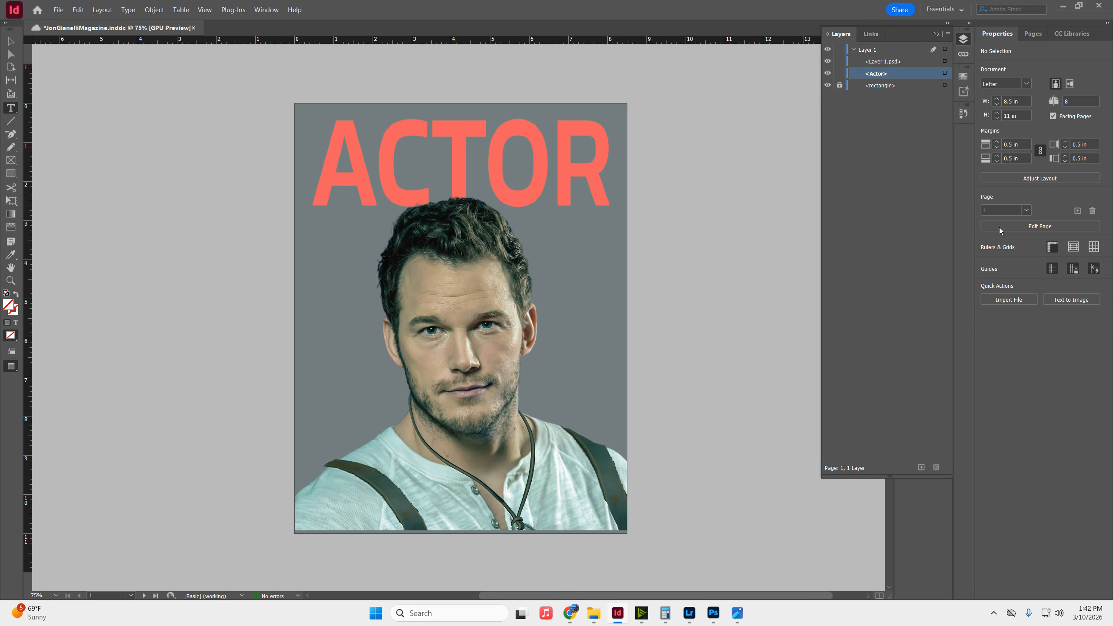
# - Finish editing the title text and switch the page from preview to normal view to show the guides
pyautogui.click(516, 149)
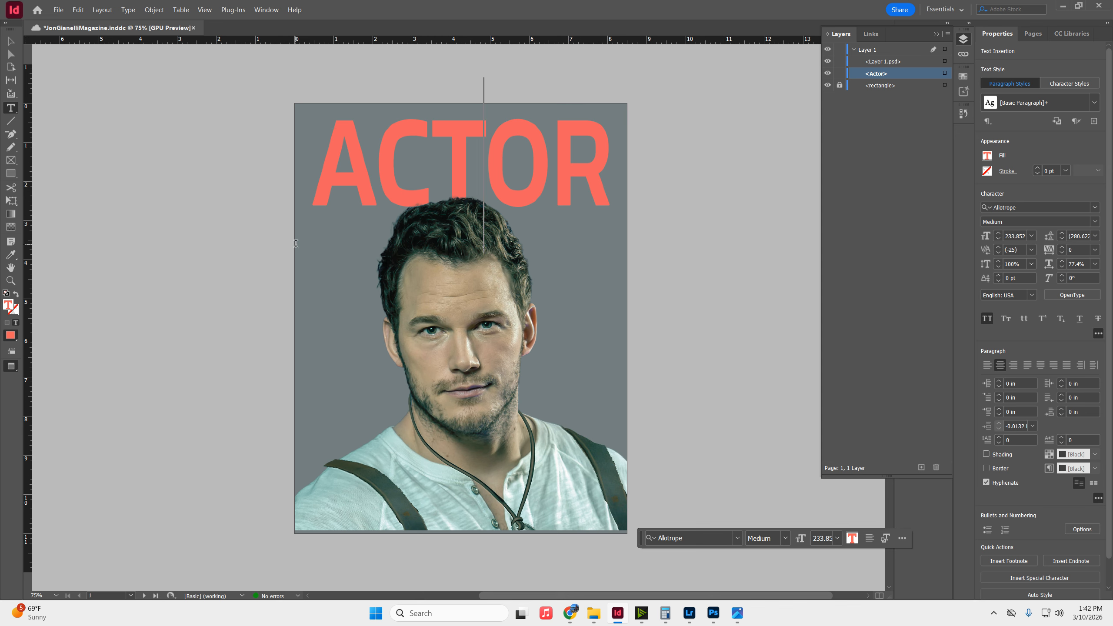
pyautogui.press('Home')
pyautogui.press('Escape')
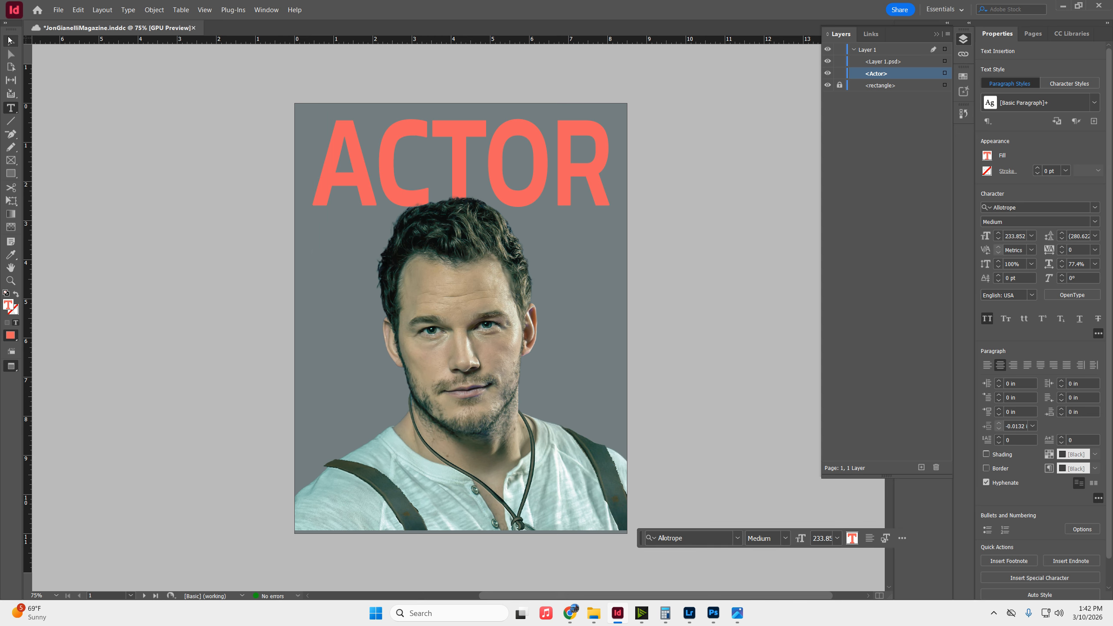
pyautogui.press('w')
pyautogui.click(229, 313)
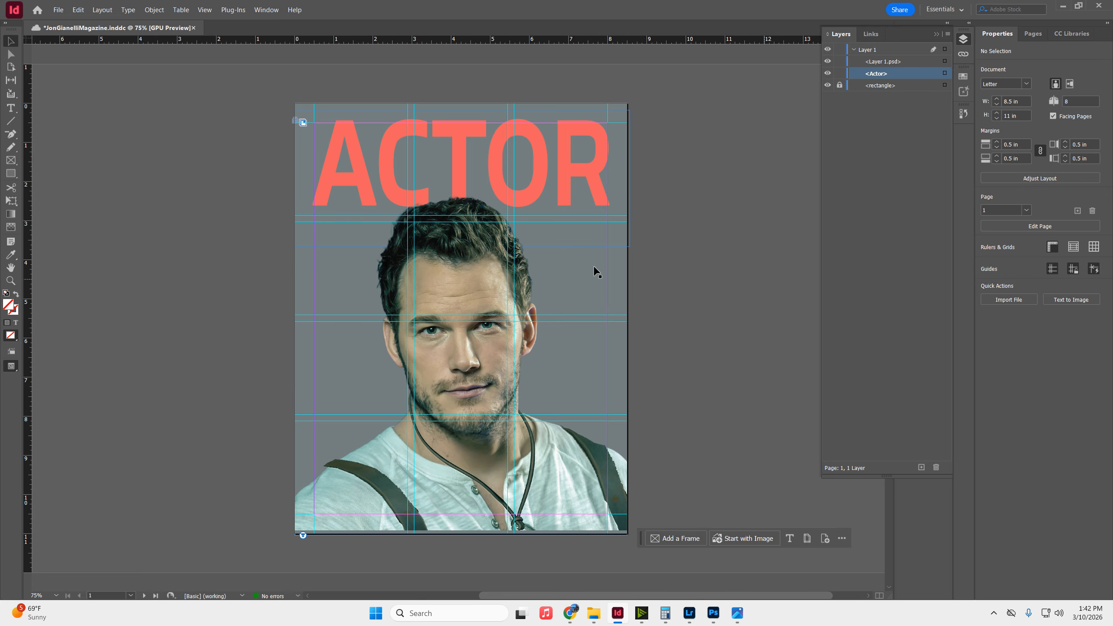
pyautogui.click(11, 113)
pyautogui.moveTo(538, 252)
pyautogui.mouseDown()
pyautogui.moveTo(629, 323)
pyautogui.moveTo(659, 293)
pyautogui.mouseUp()
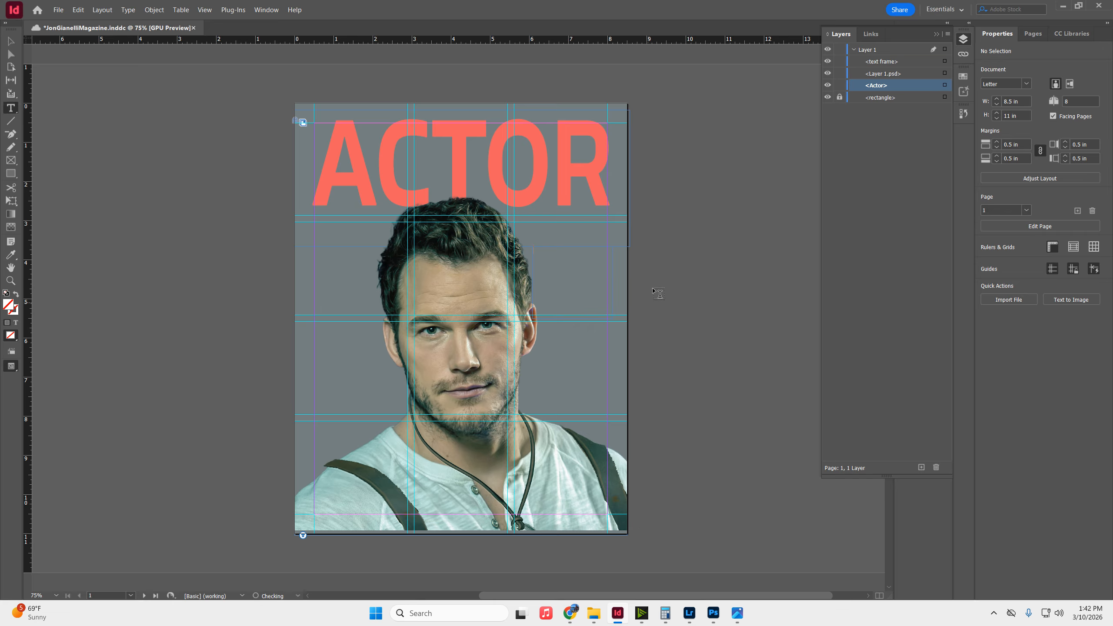
pyautogui.click(10, 42)
pyautogui.press('Delete')
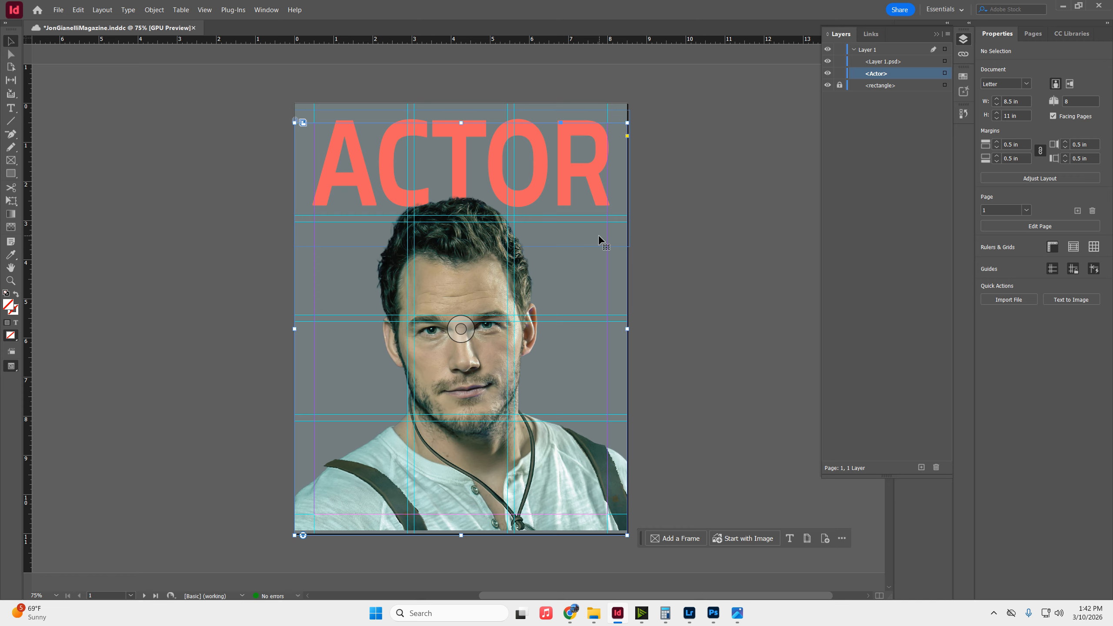
# - Fit the ACTOR title frame's height to its letters, about 2.44 in, and lock both the title and the portrait layers
pyautogui.click(598, 237)
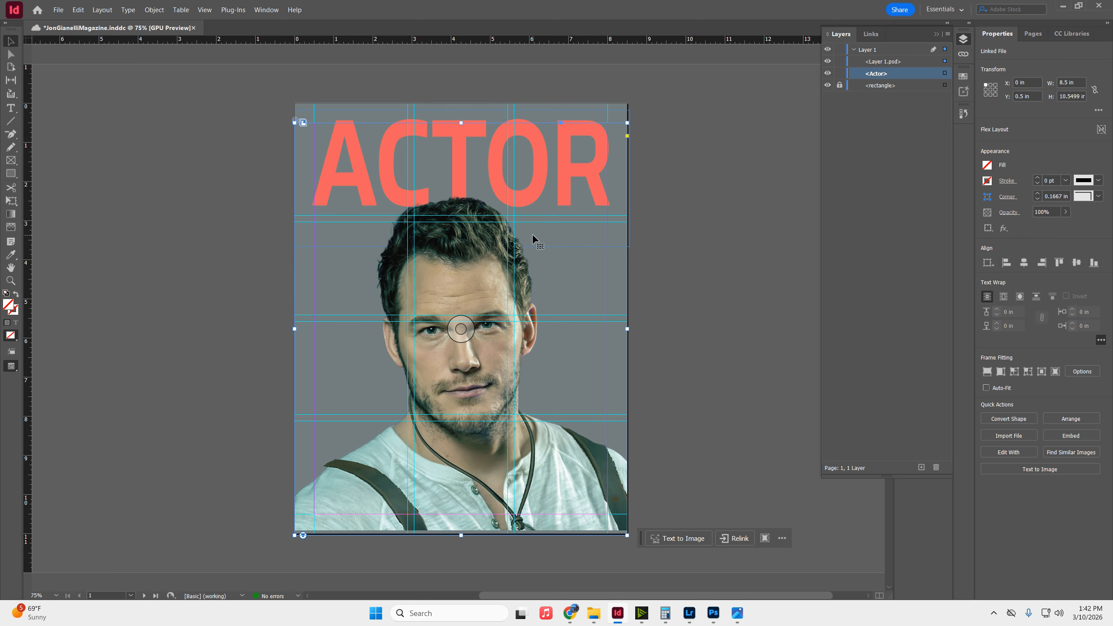
pyautogui.click(622, 115)
pyautogui.doubleClick(464, 243)
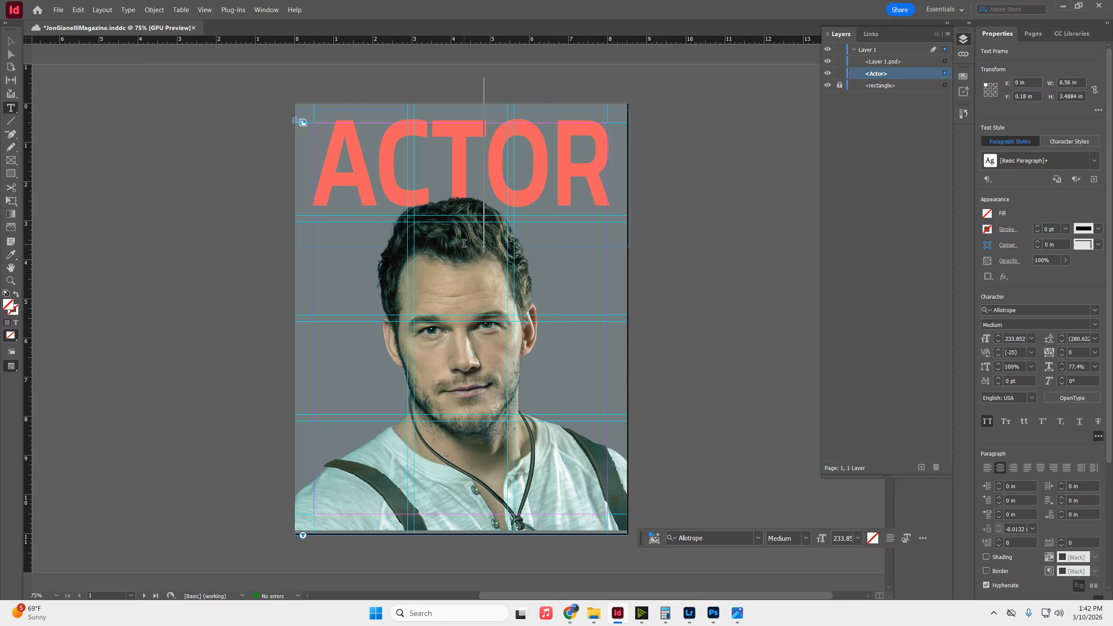
pyautogui.press('Escape')
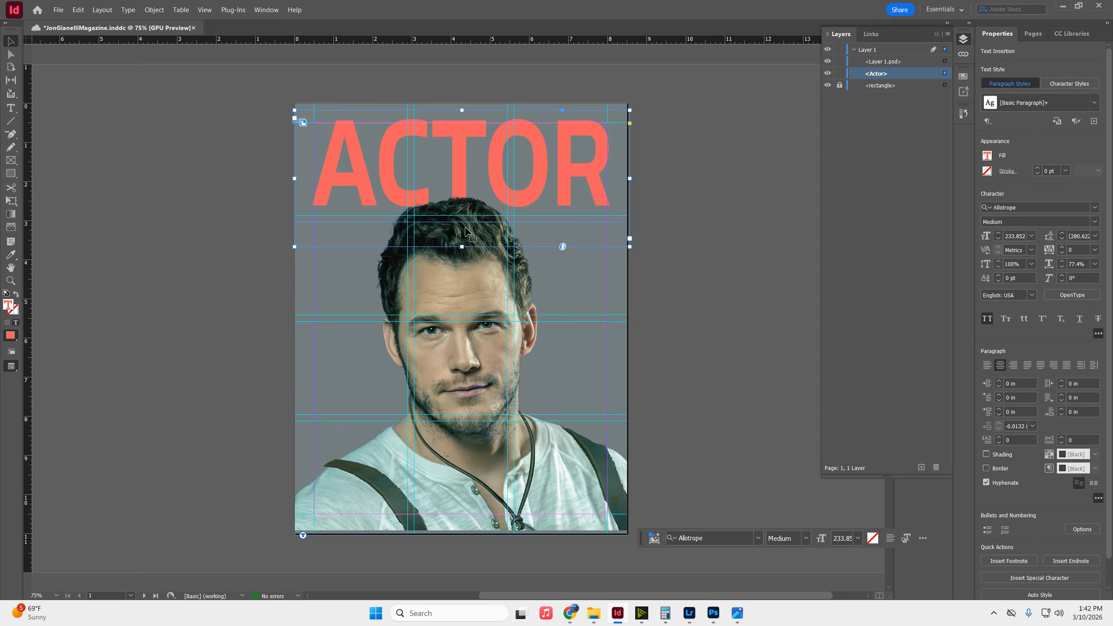
pyautogui.doubleClick(462, 247)
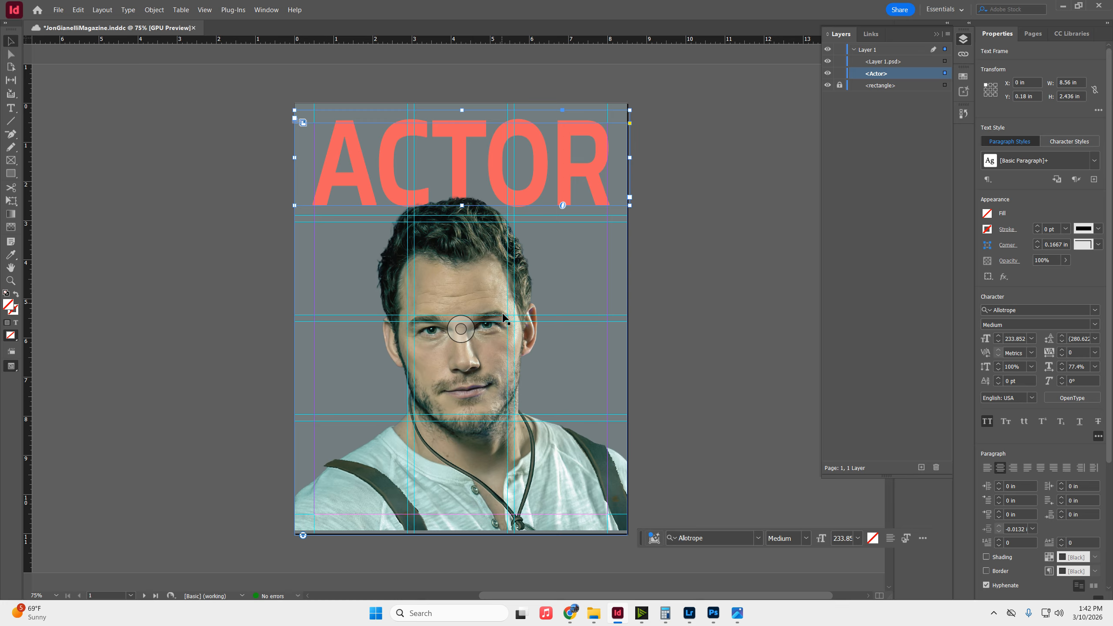
pyautogui.click(839, 73)
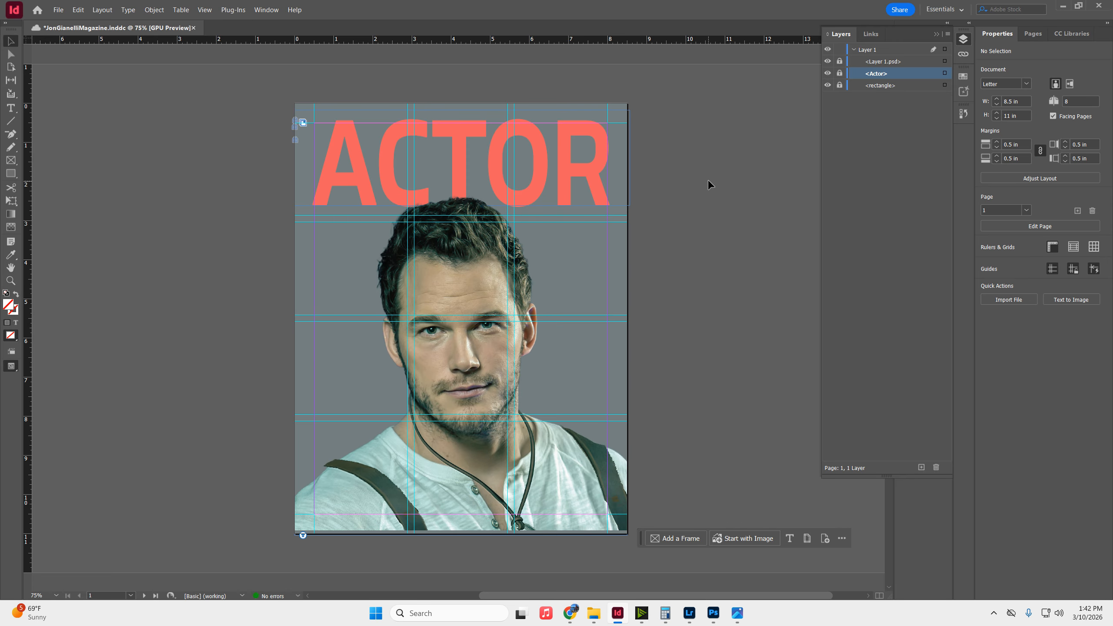
# - Add a text frame reading "Heading" beside the hair below the title's right end, in Allotrope Medium
pyautogui.press('t')
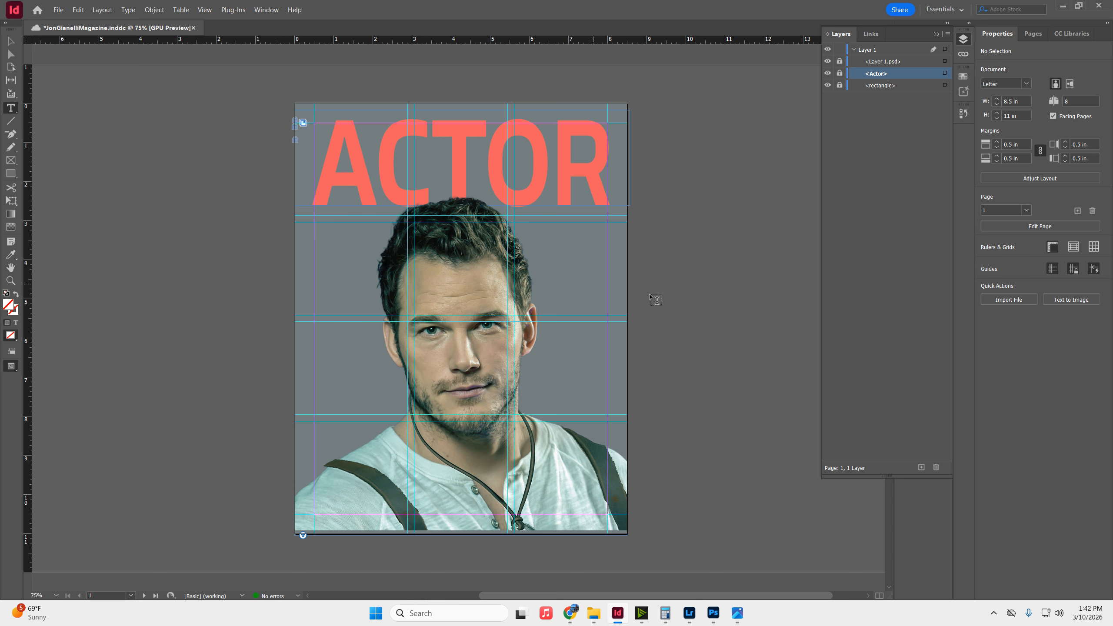
pyautogui.moveTo(523, 223); pyautogui.dragTo(607, 254)
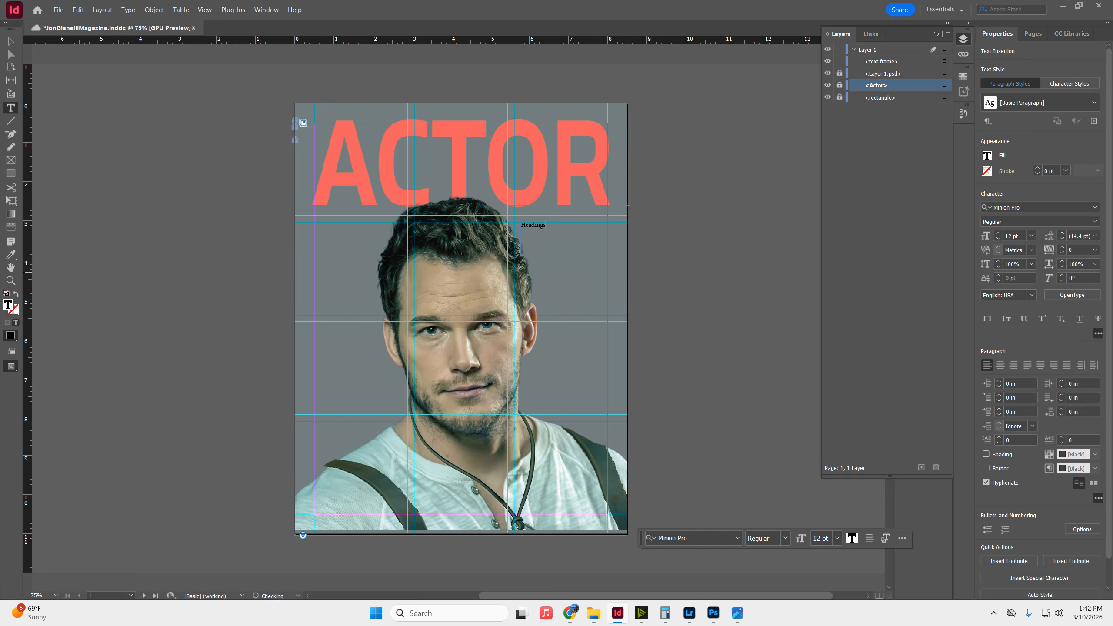
pyautogui.hotkey('ctrl', 'a')
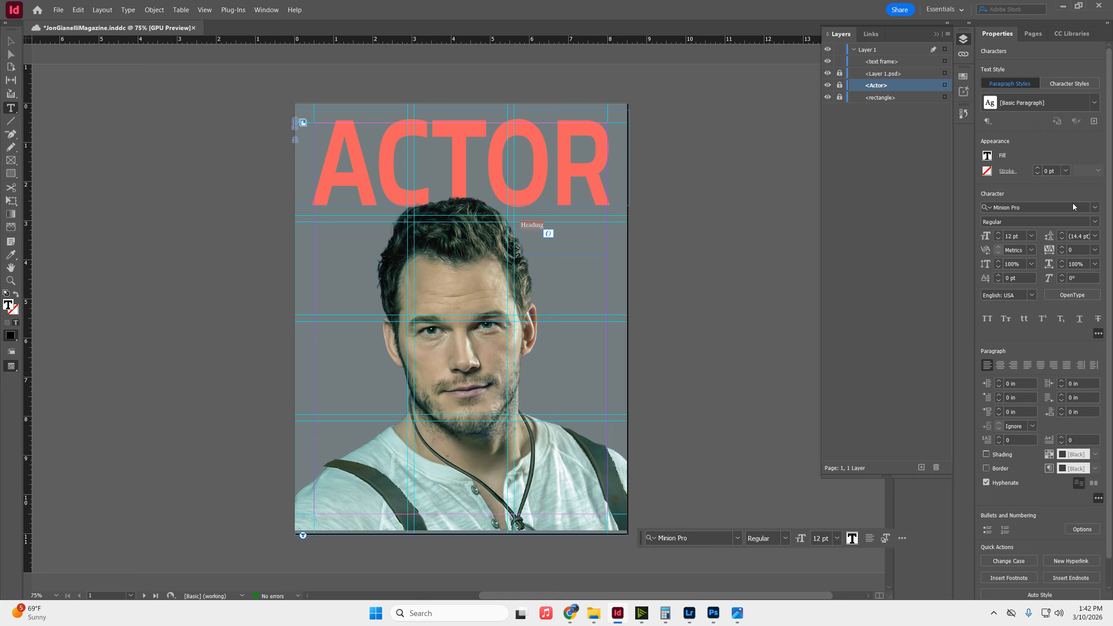
pyautogui.click(1095, 207)
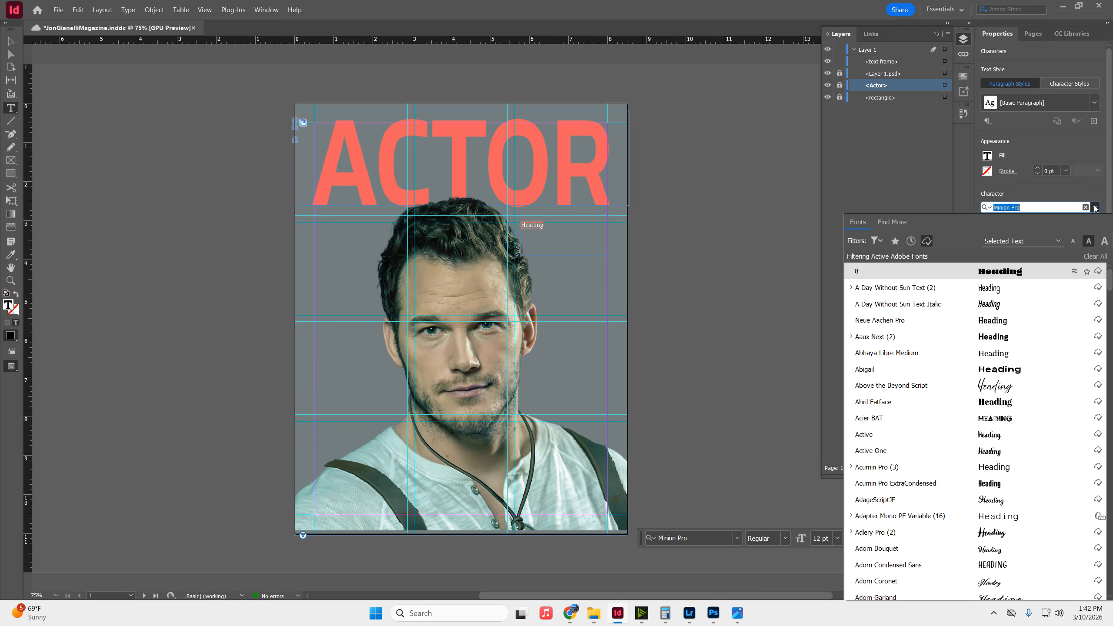
pyautogui.click(928, 241)
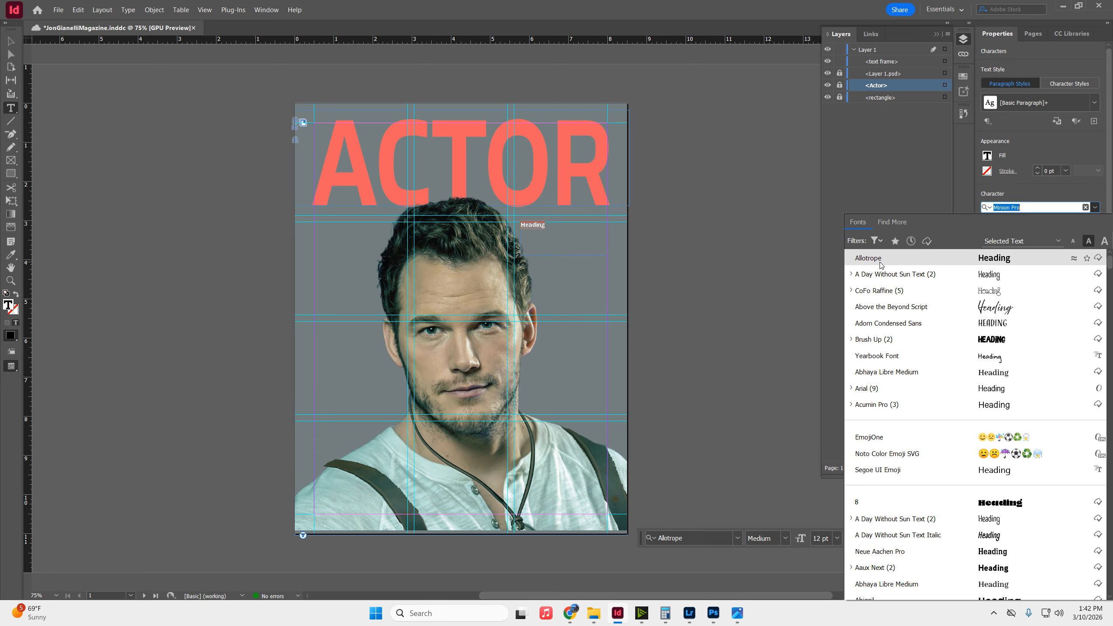
pyautogui.click(868, 258)
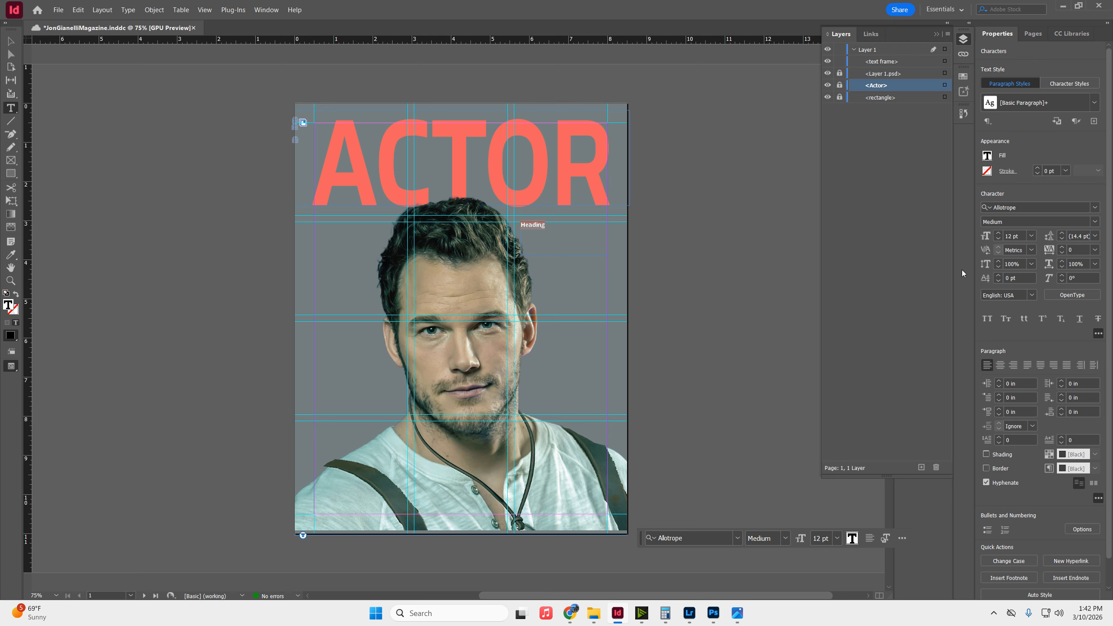
# - Enlarge the heading text to 33 pt
pyautogui.click(998, 233)
pyautogui.click(998, 233)
pyautogui.click(997, 233)
pyautogui.click(998, 239)
pyautogui.click(998, 239)
pyautogui.click(998, 239)
pyautogui.click(998, 239)
pyautogui.click(998, 234)
pyautogui.click(998, 234)
pyautogui.click(998, 234)
pyautogui.click(998, 234)
pyautogui.click(998, 234)
pyautogui.click(998, 233)
pyautogui.click(998, 234)
pyautogui.click(998, 234)
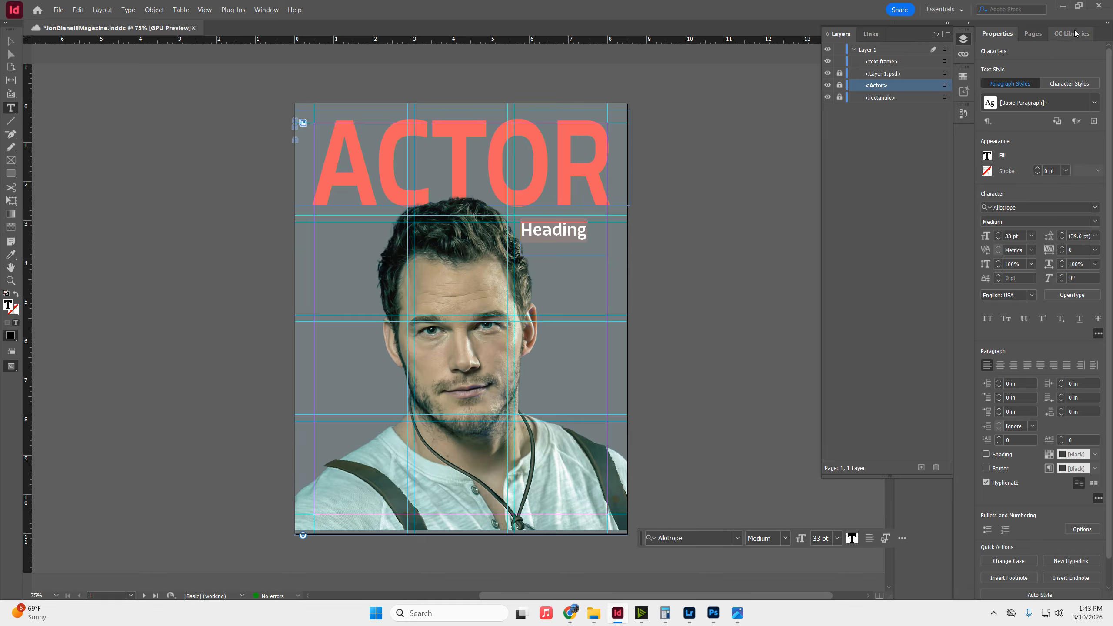
# - Color the heading with the theme's coral, and format it as centered all caps
pyautogui.click(1071, 34)
pyautogui.click(979, 145)
pyautogui.click(996, 34)
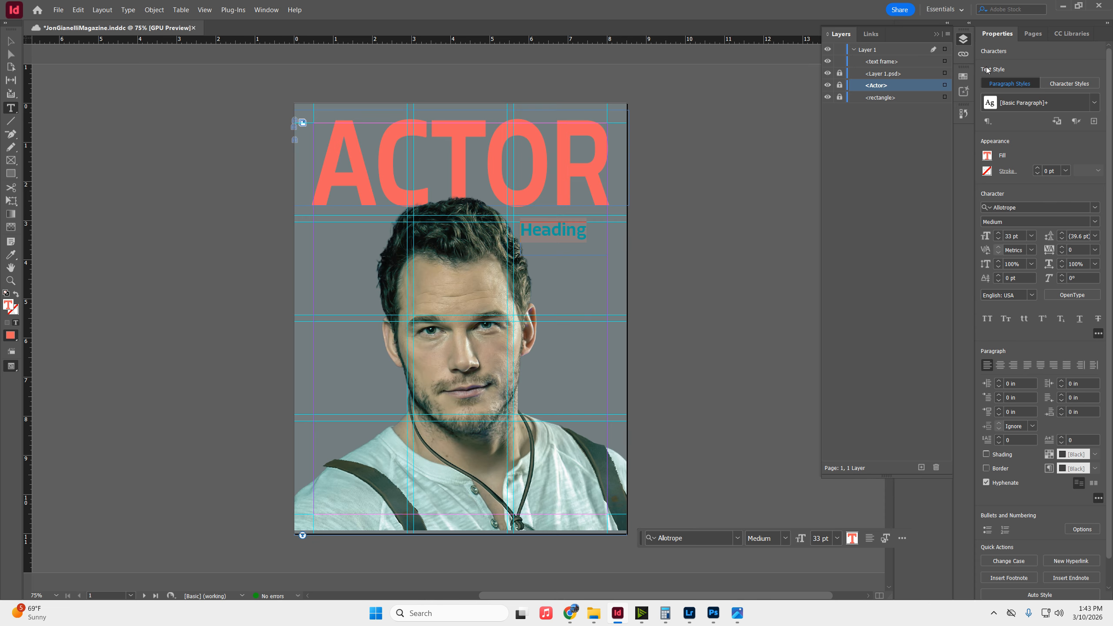
pyautogui.click(987, 318)
pyautogui.click(1000, 366)
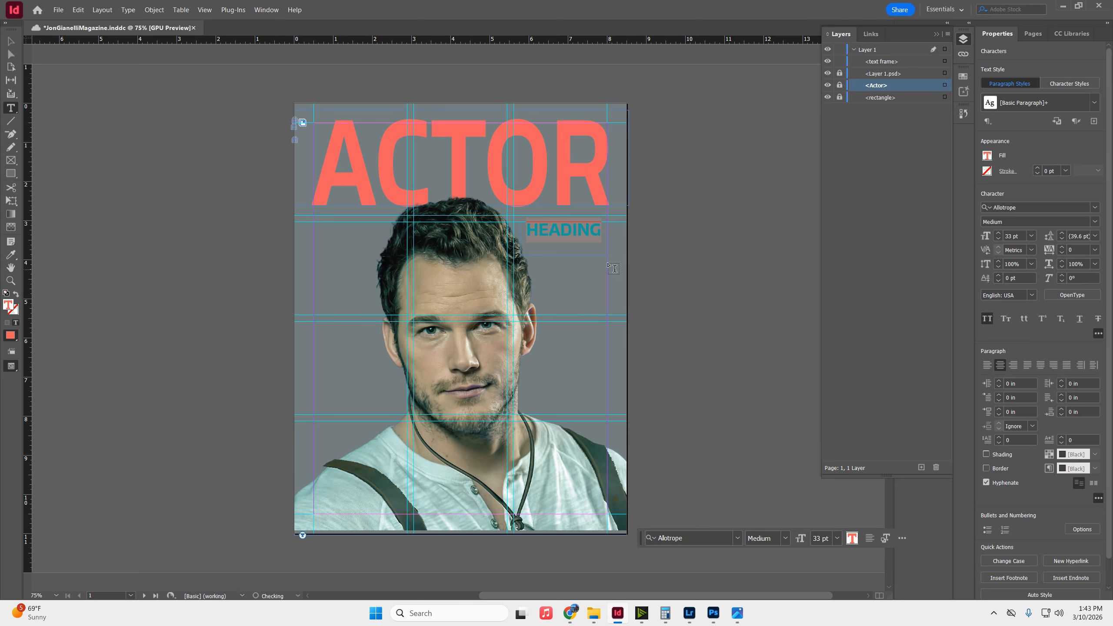
# - Fit the heading frame to its text, about 0.34 in tall, and duplicate it level on the other side of the head
pyautogui.click(11, 41)
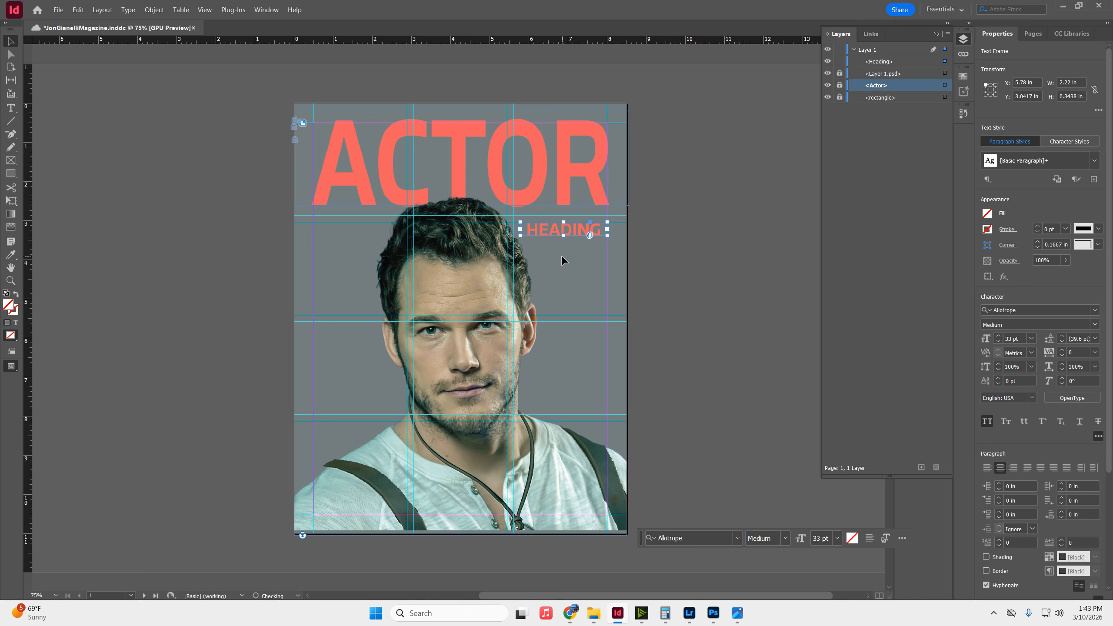
pyautogui.moveTo(563, 256); pyautogui.dragTo(342, 227)
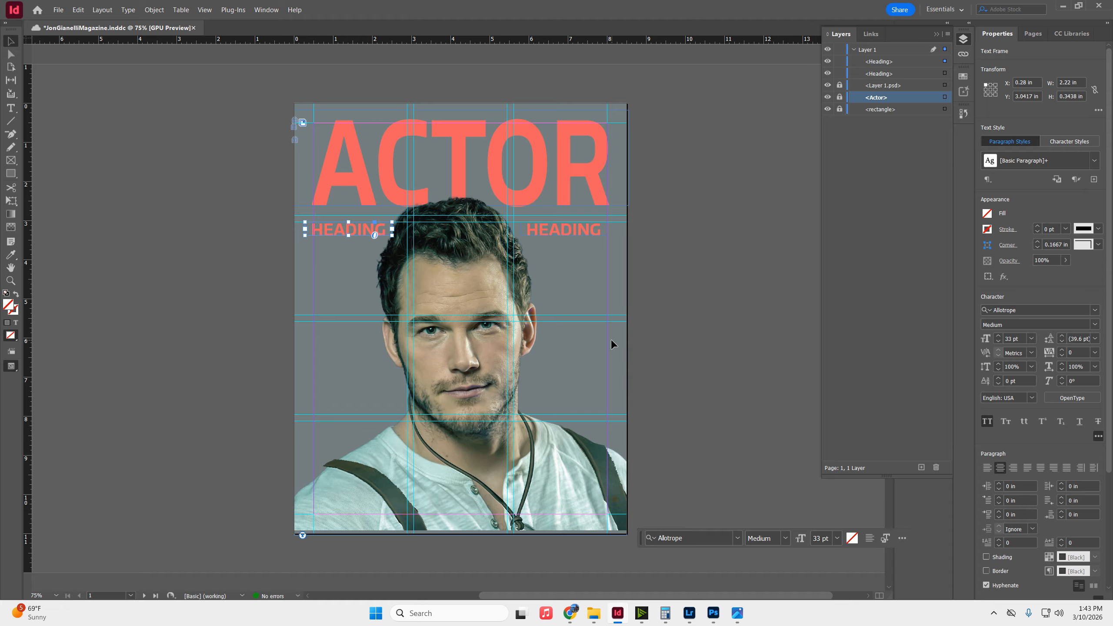
pyautogui.click(690, 298)
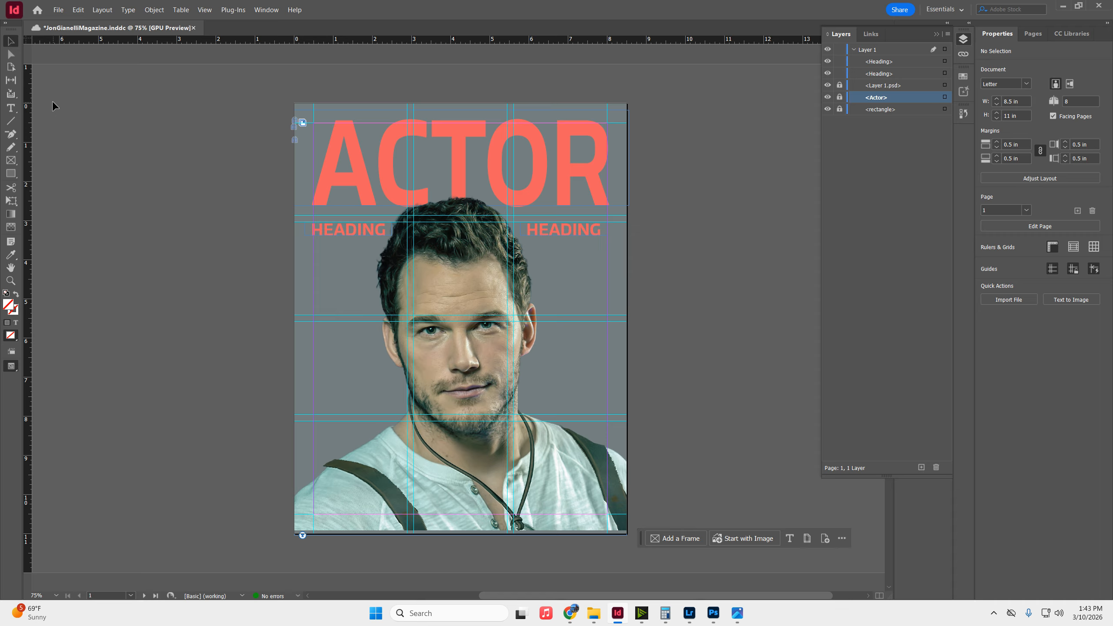
# - Draw a text frame under the right heading and fill it with placeholder text set at 18 pt
pyautogui.click(11, 107)
pyautogui.moveTo(527, 241); pyautogui.dragTo(607, 311)
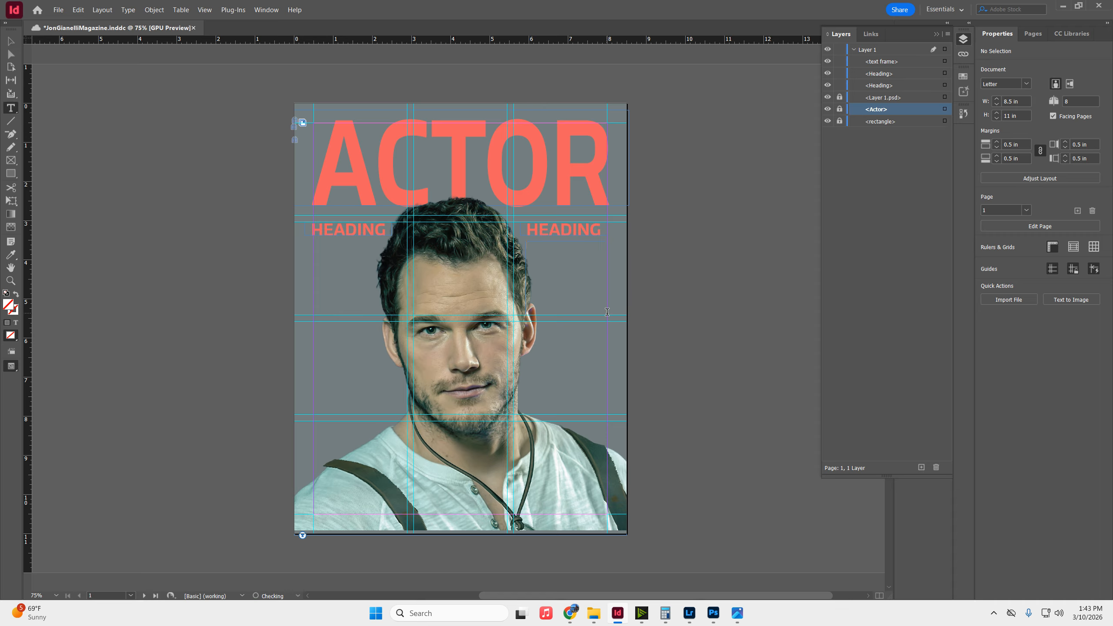
pyautogui.click(185, 12)
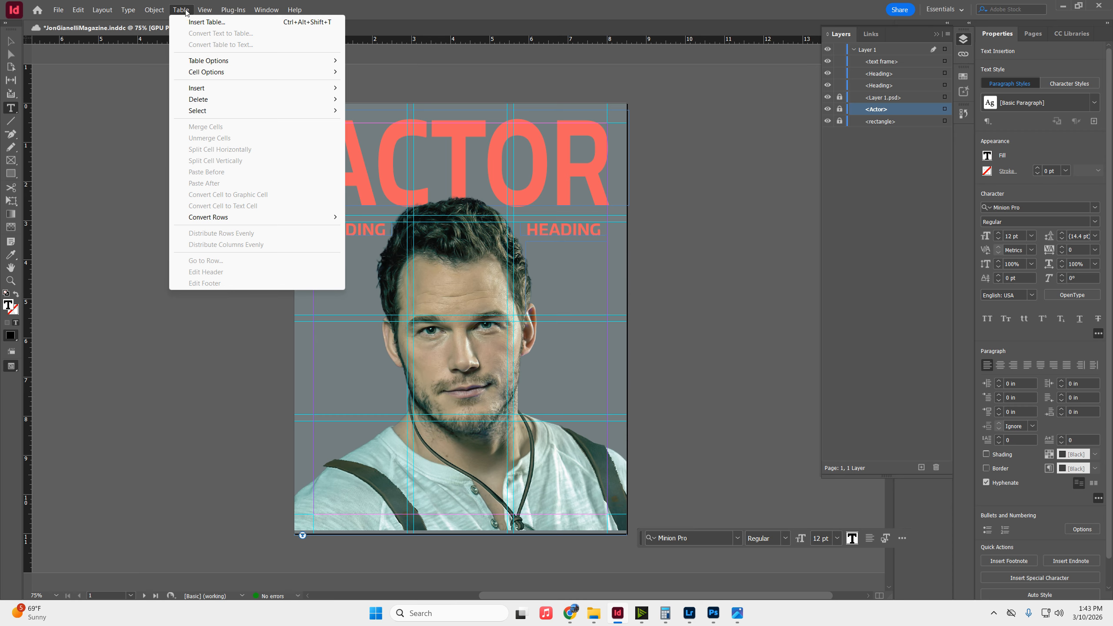
pyautogui.moveTo(132, 10)
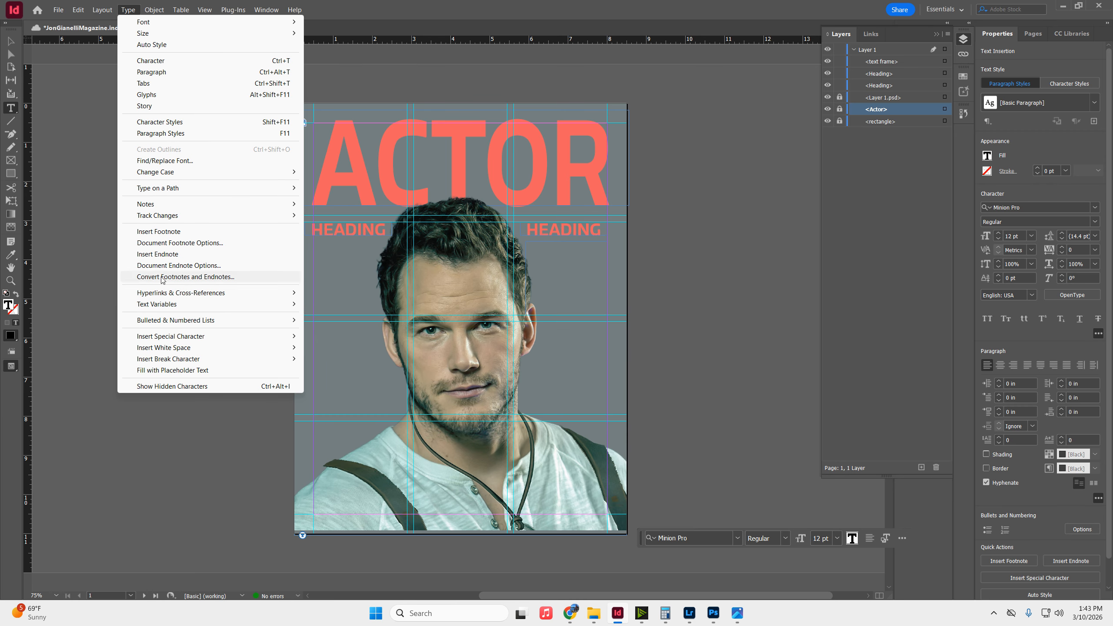
pyautogui.click(177, 370)
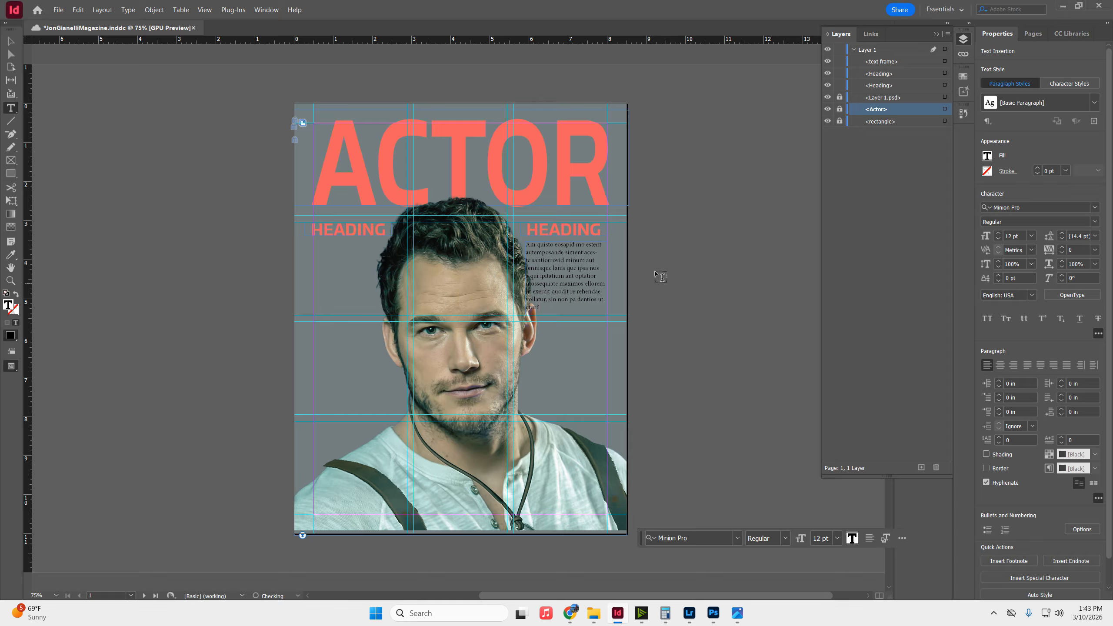
pyautogui.click(1031, 237)
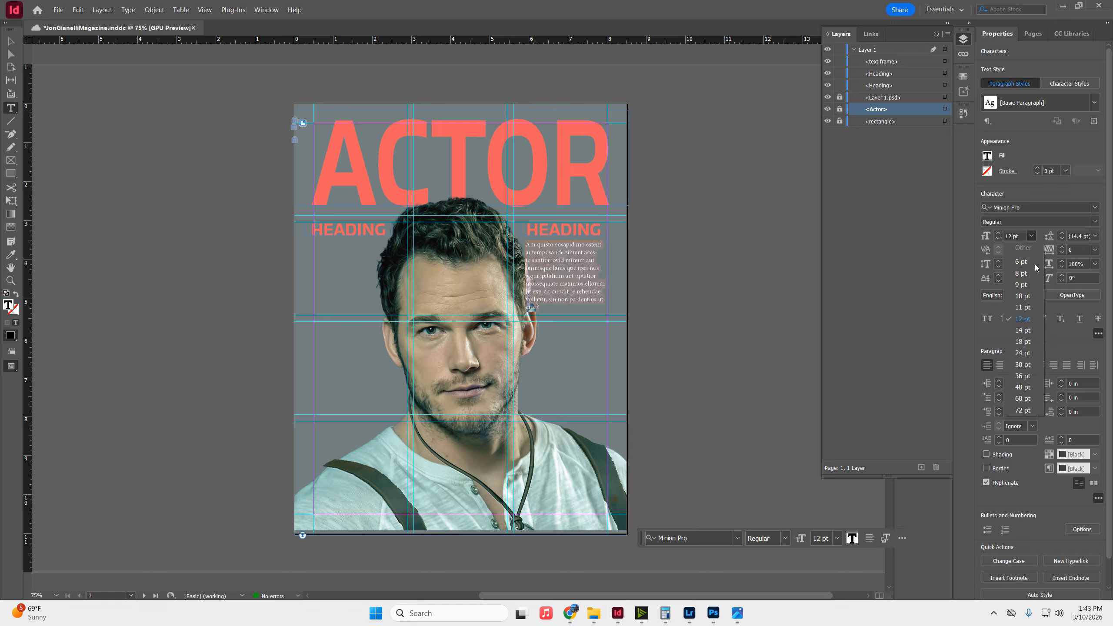
pyautogui.click(1027, 343)
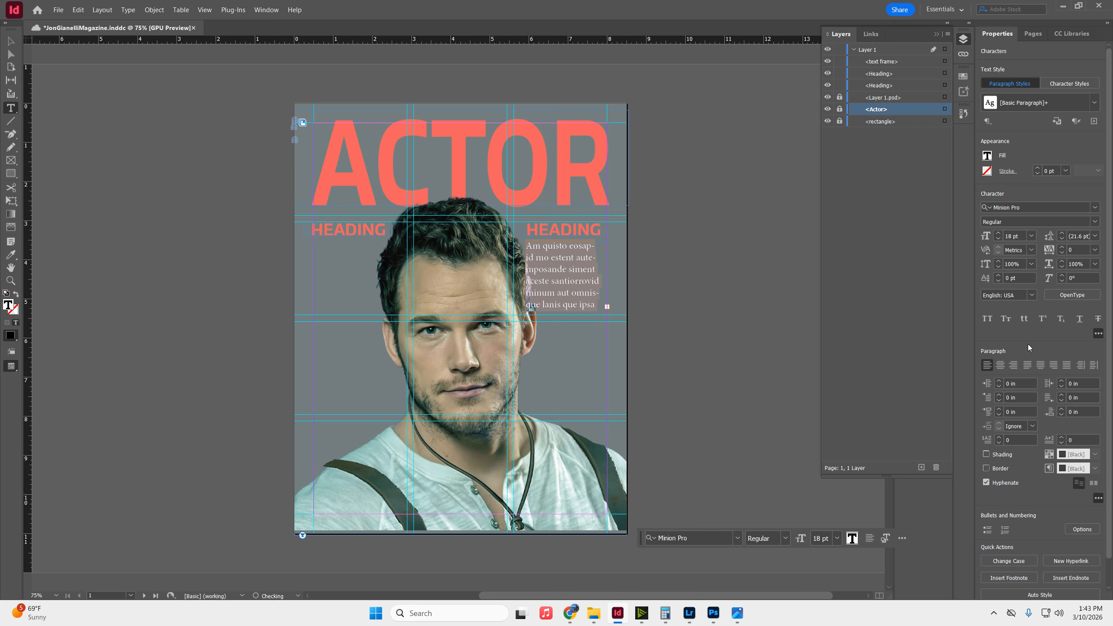
# - Color the placeholder text with the theme's light cyan and duplicate its frame under the left heading
pyautogui.click(1071, 34)
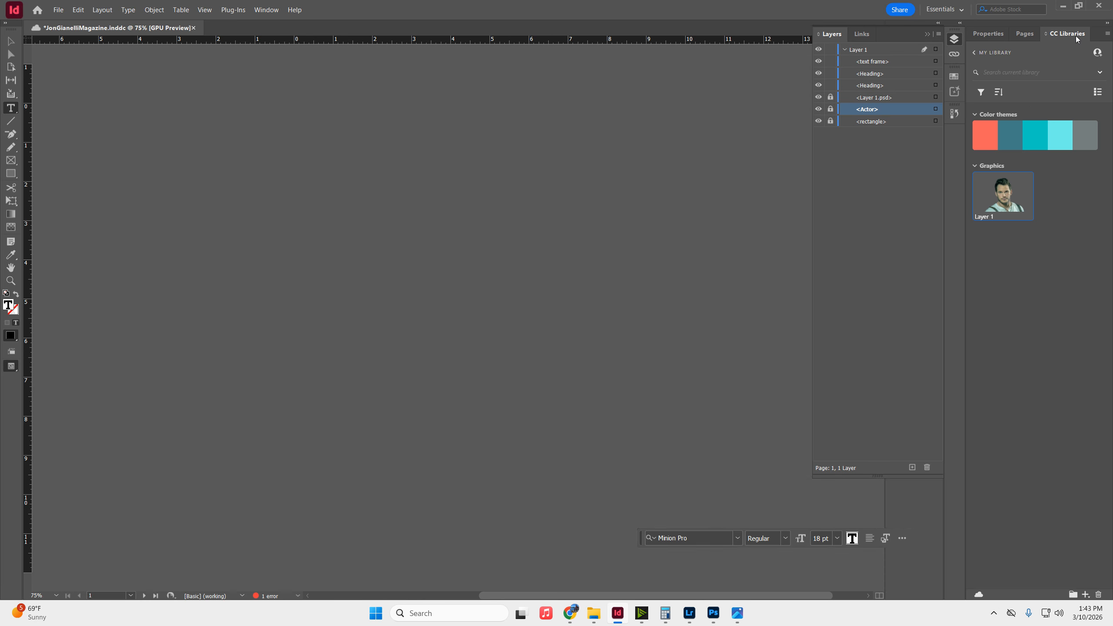
pyautogui.click(1054, 136)
pyautogui.press('Escape')
pyautogui.moveTo(566, 258); pyautogui.dragTo(357, 263)
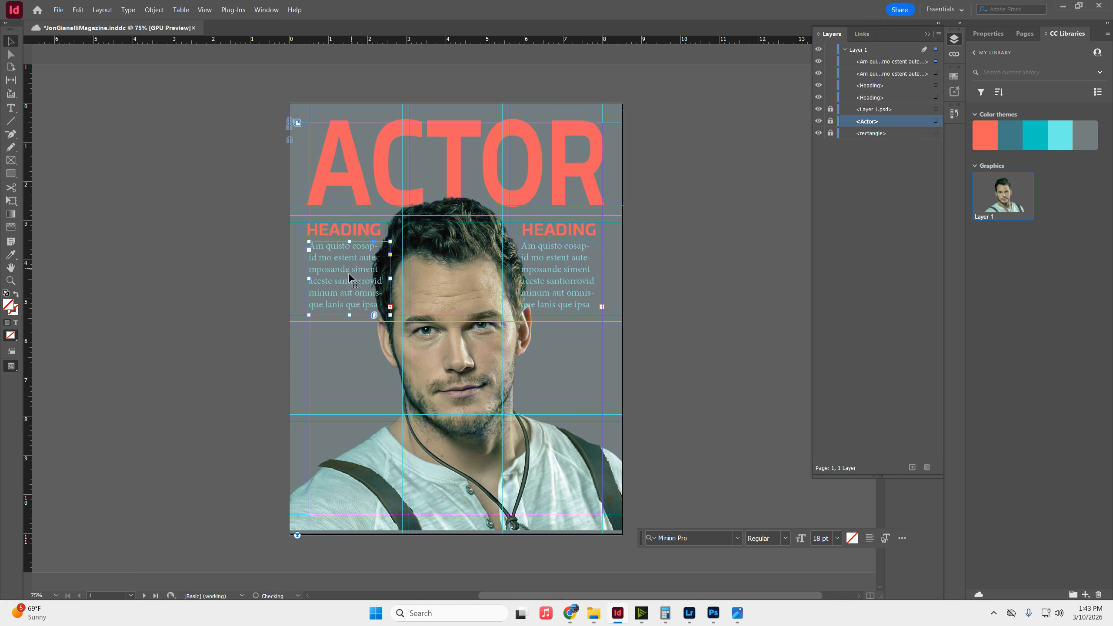
pyautogui.click(766, 273)
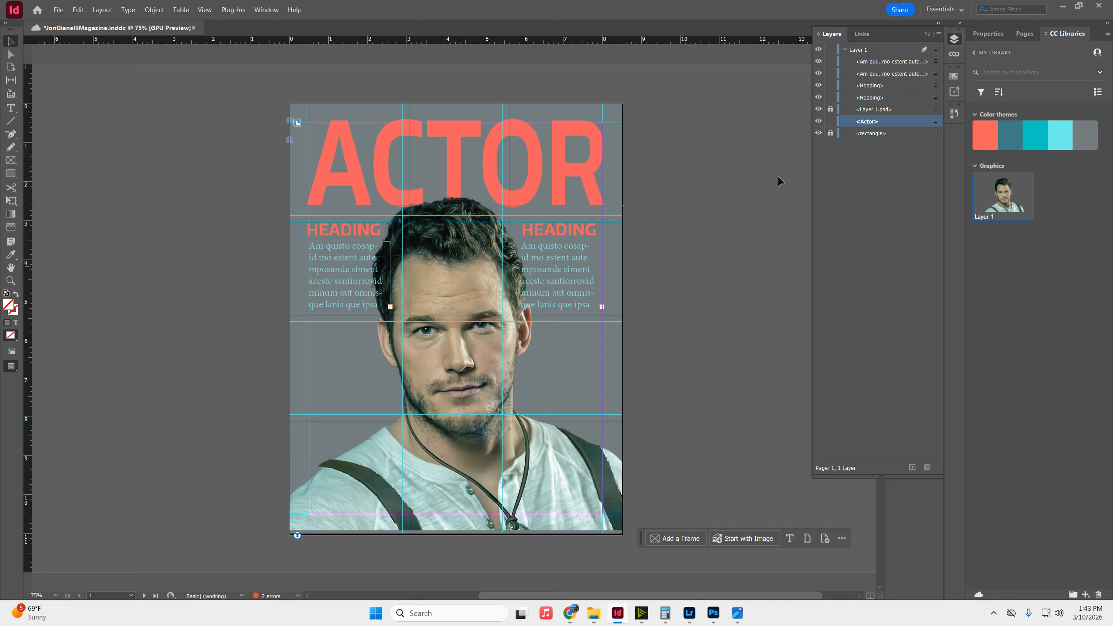
# - Unlock the portrait with the title locked, and wrap text around the portrait's object shape using the Alpha Channel contour
pyautogui.click(830, 121)
pyautogui.click(854, 110)
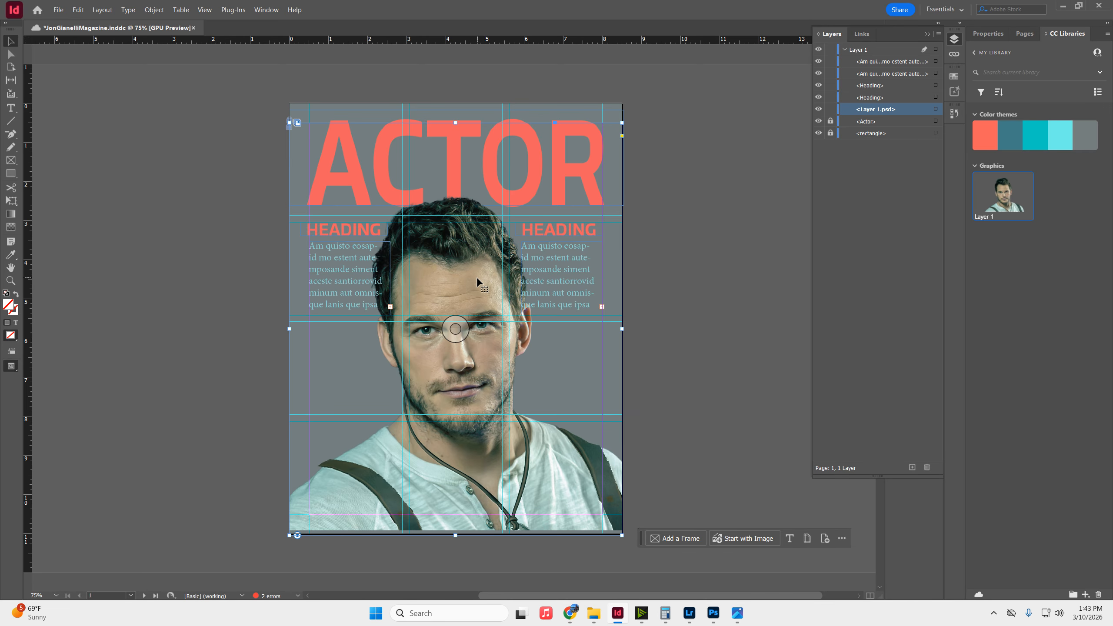
pyautogui.moveTo(464, 283); pyautogui.dragTo(514, 252)
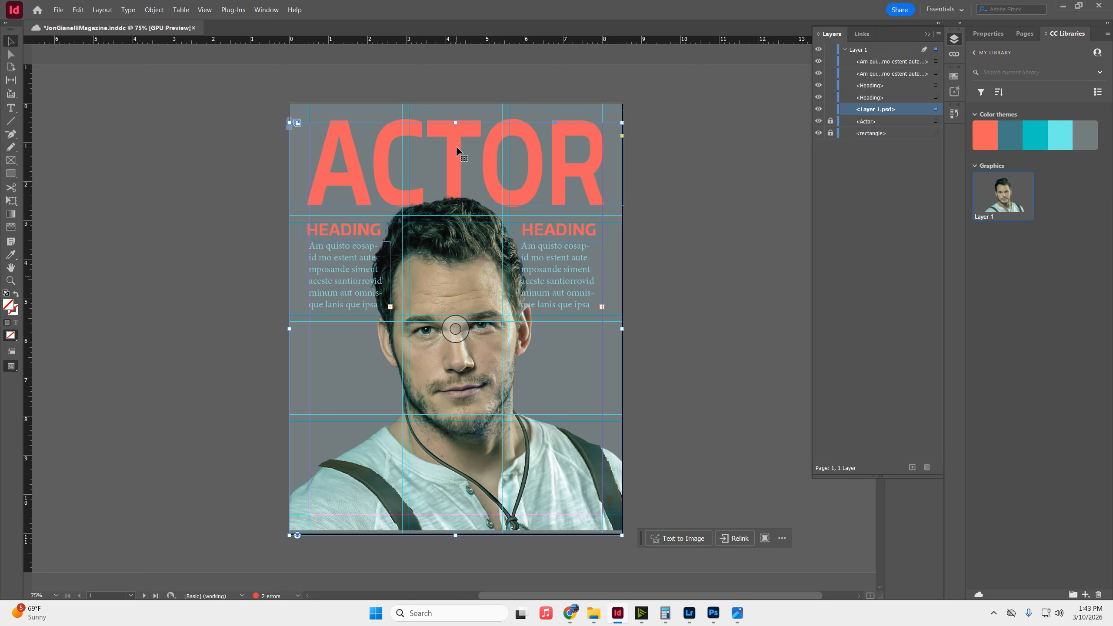
pyautogui.click(268, 10)
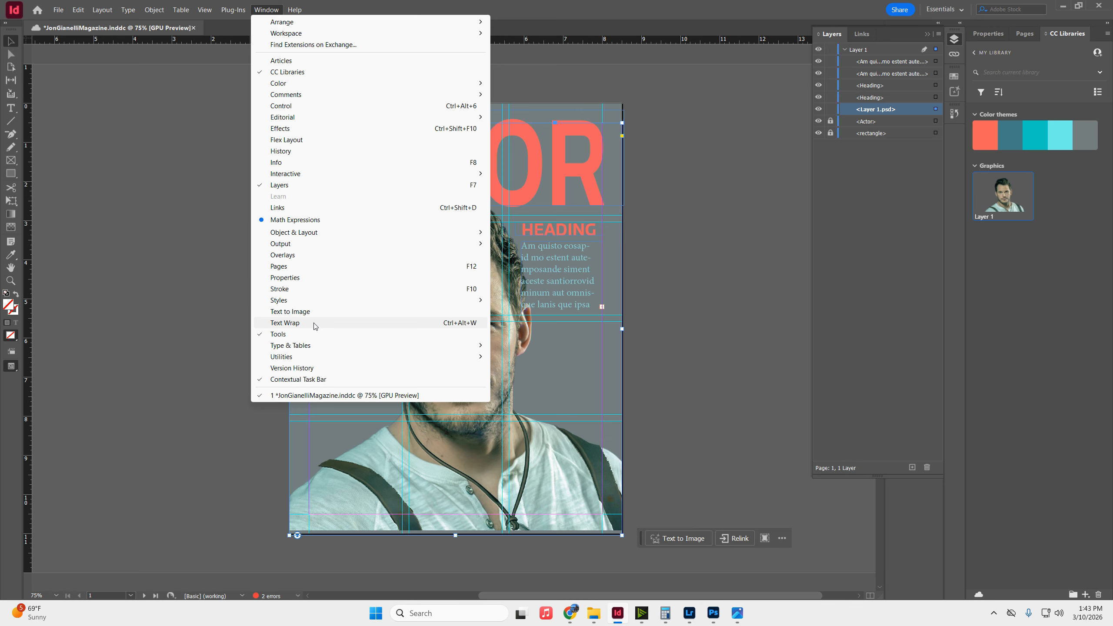
pyautogui.click(284, 323)
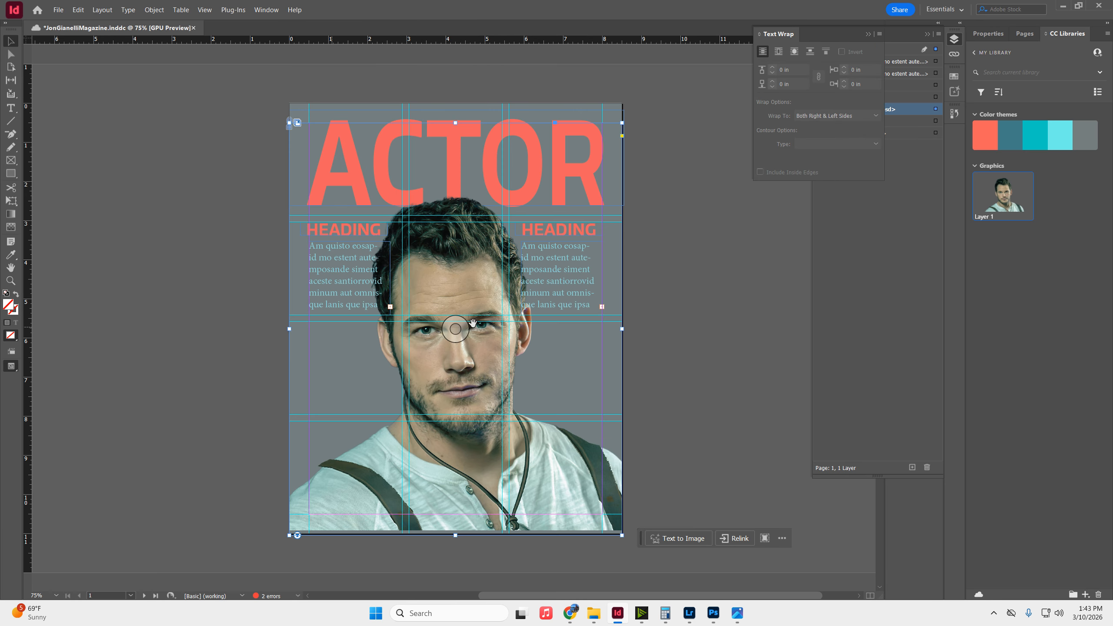
pyautogui.click(793, 51)
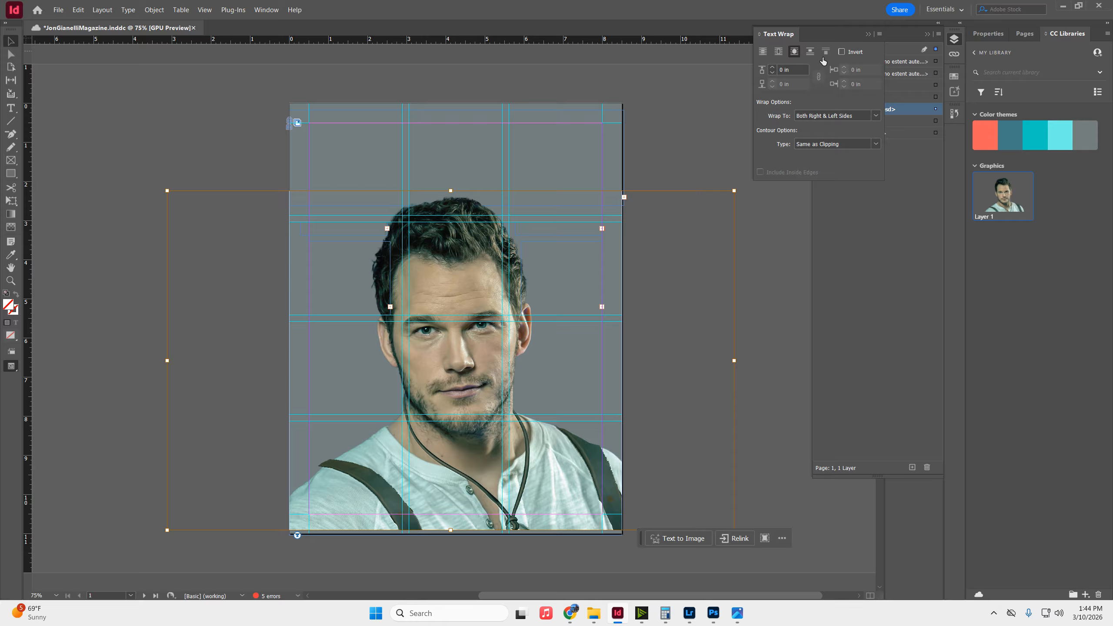
pyautogui.click(875, 144)
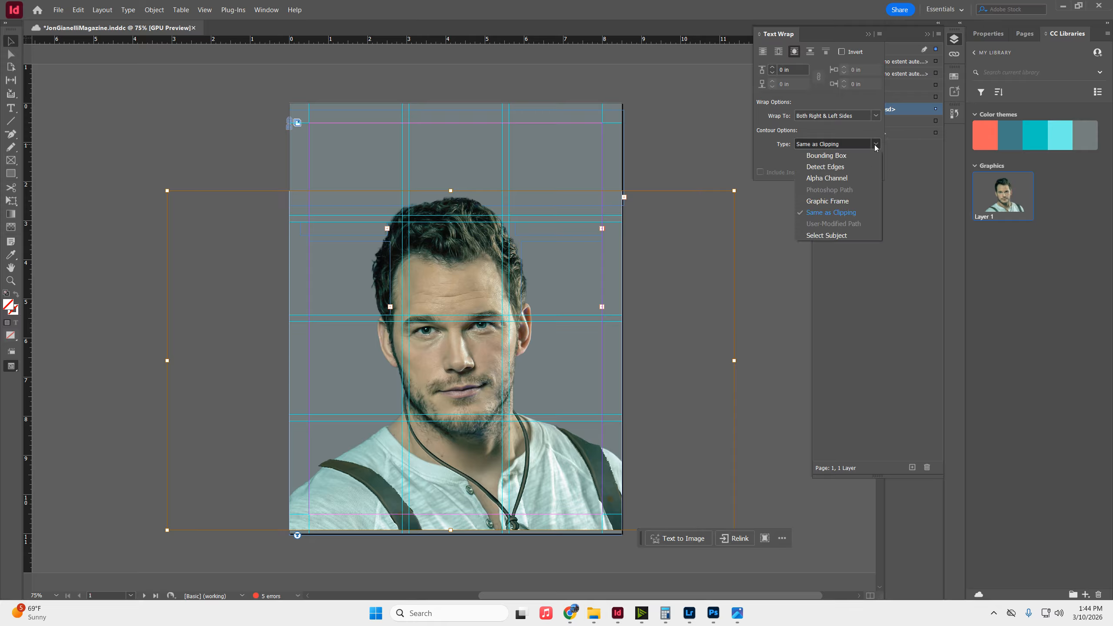
pyautogui.click(851, 178)
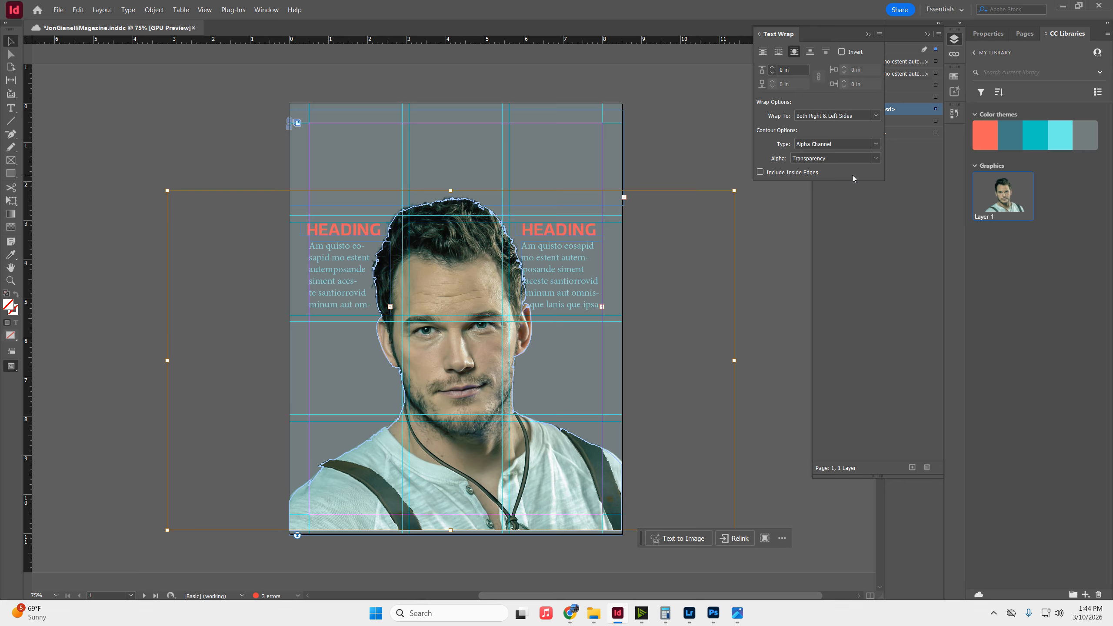
# - Set the portrait's text wrap offset to 0.125 in and deselect it
pyautogui.click(773, 69)
pyautogui.click(773, 69)
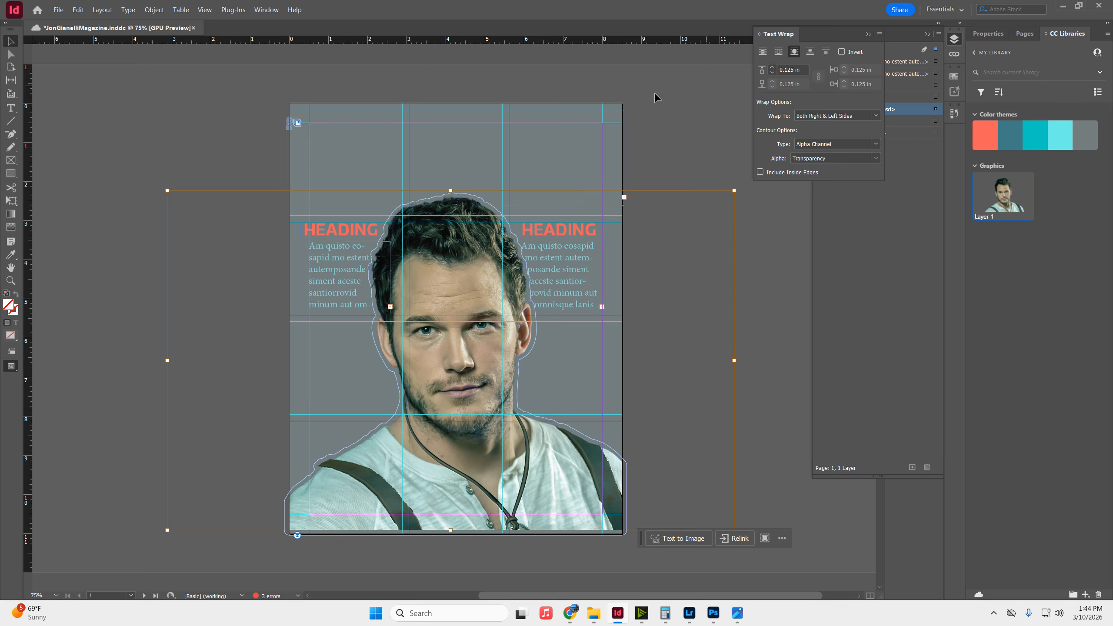
pyautogui.click(683, 138)
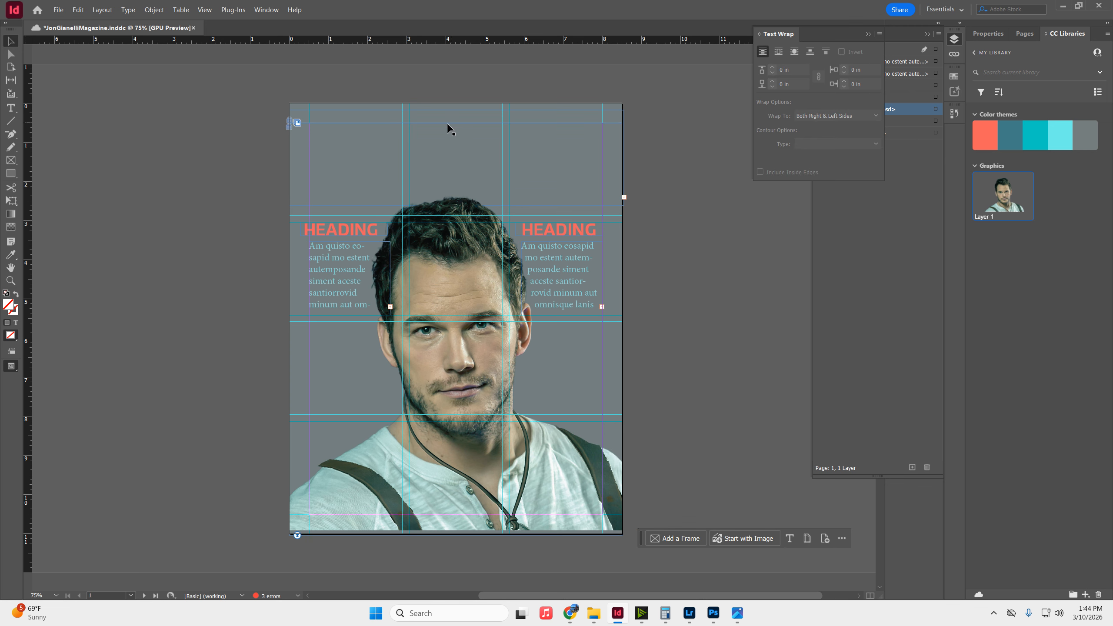
# - Unlock the ACTOR title and set its text frame to ignore text wrap
pyautogui.moveTo(815, 33); pyautogui.dragTo(733, 213)
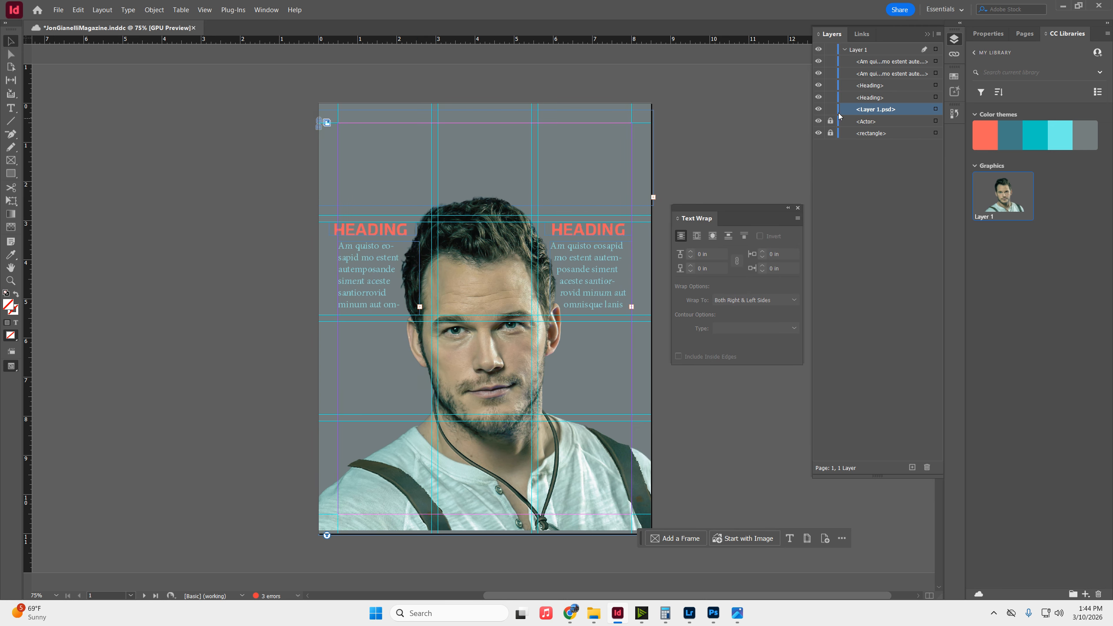
pyautogui.click(830, 121)
pyautogui.click(558, 147)
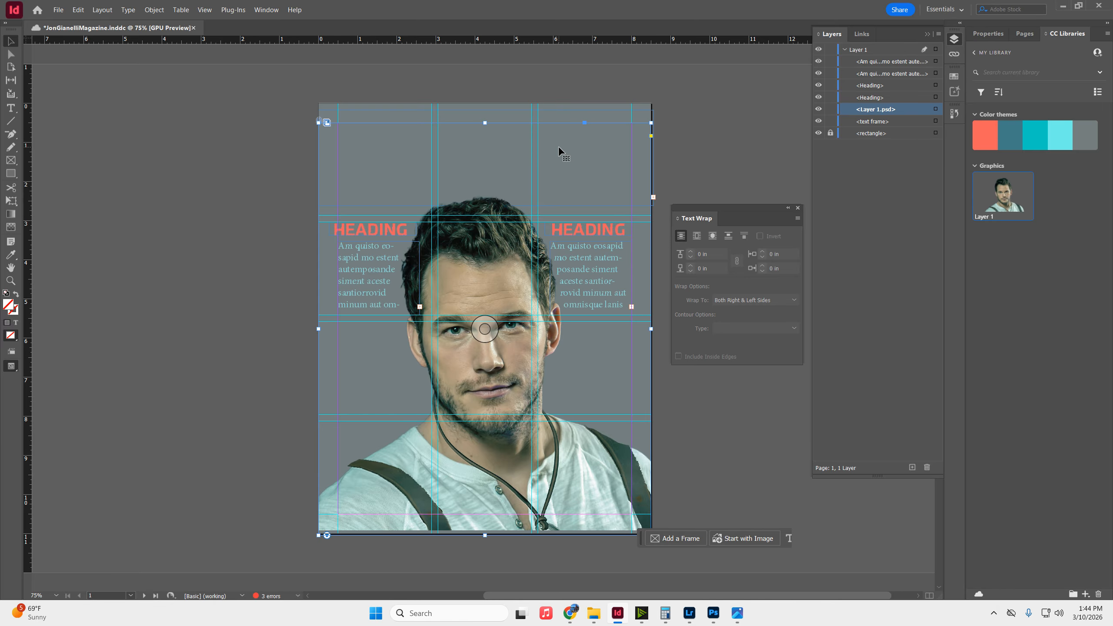
pyautogui.click(577, 111)
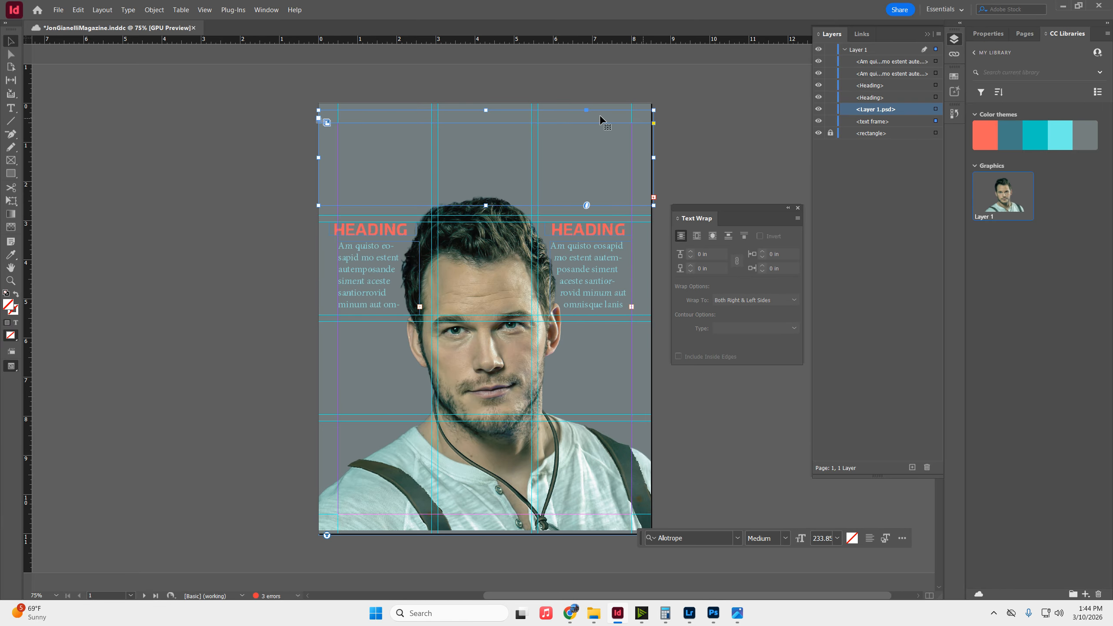
pyautogui.click(988, 34)
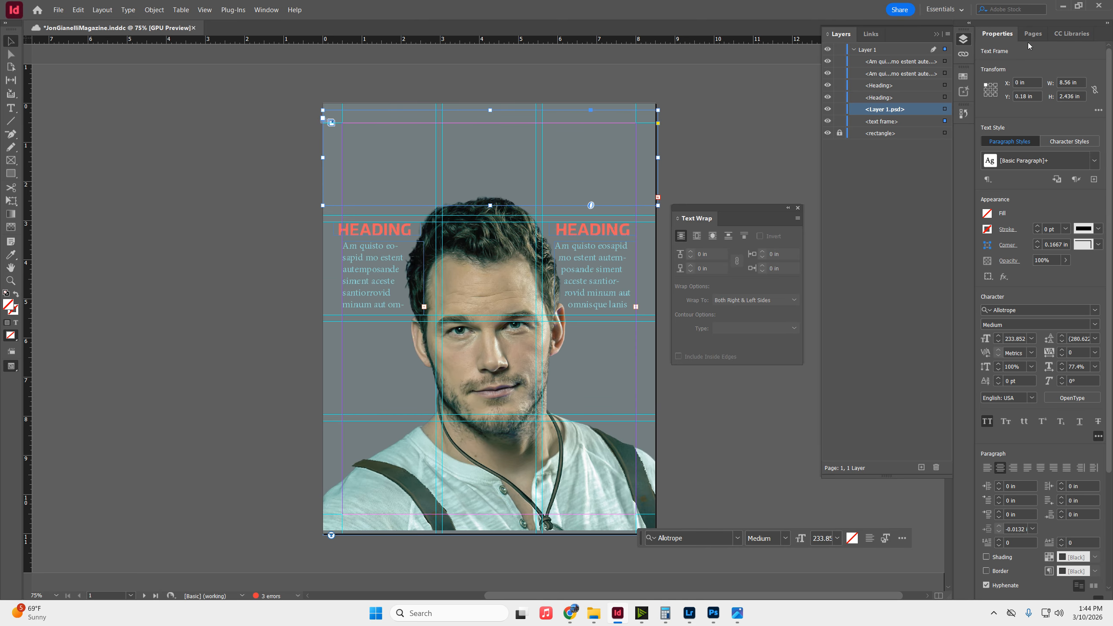
pyautogui.scroll(-5, 1025, 407)
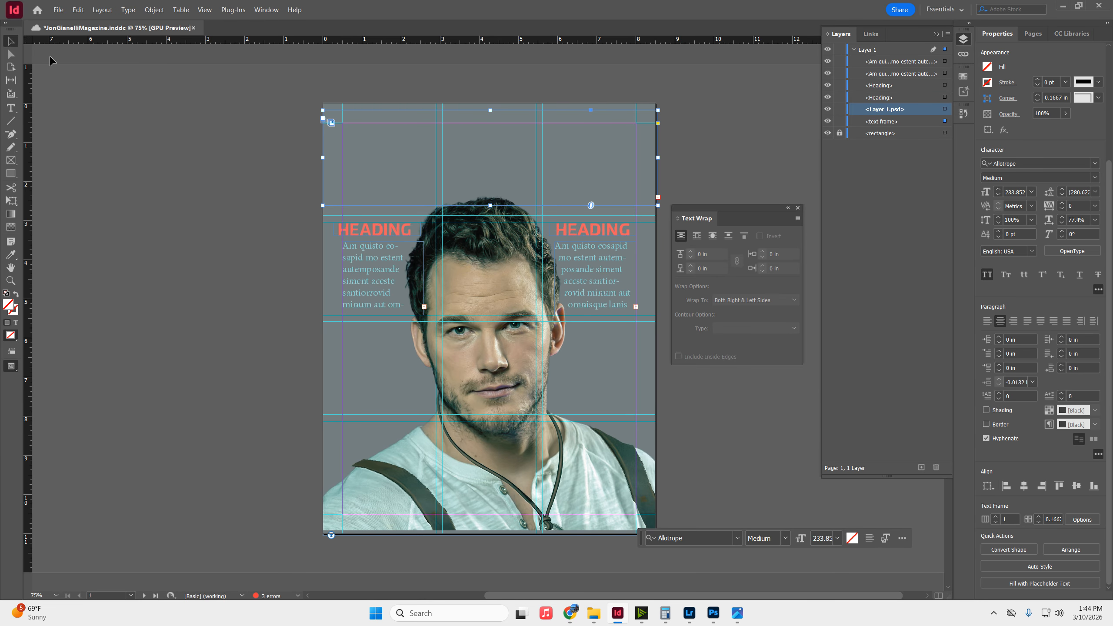
pyautogui.click(1081, 519)
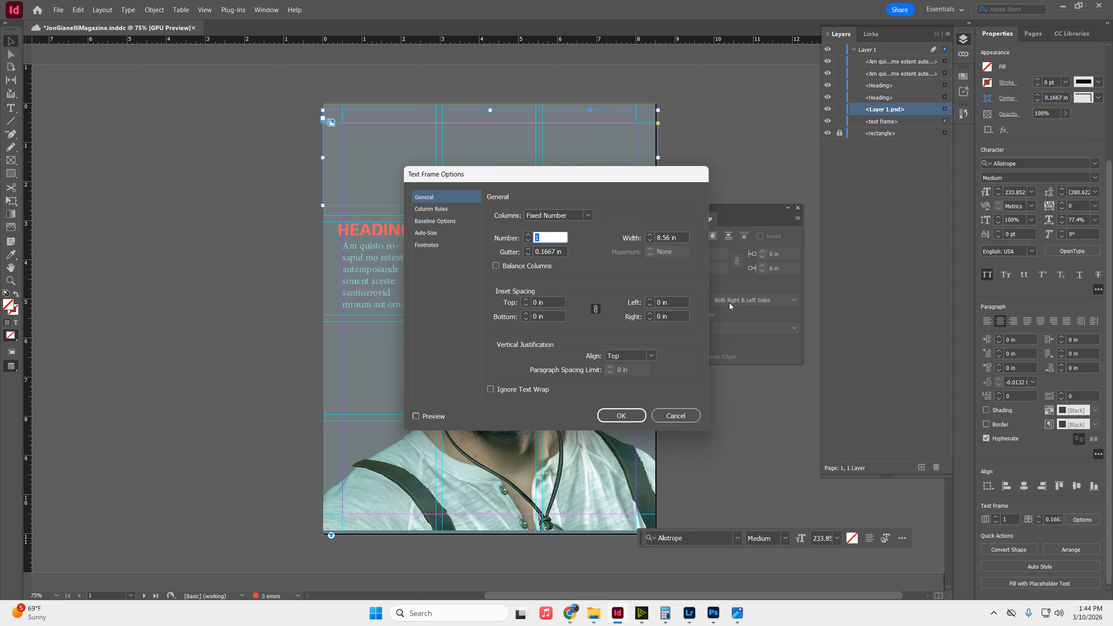
pyautogui.click(498, 389)
pyautogui.click(627, 417)
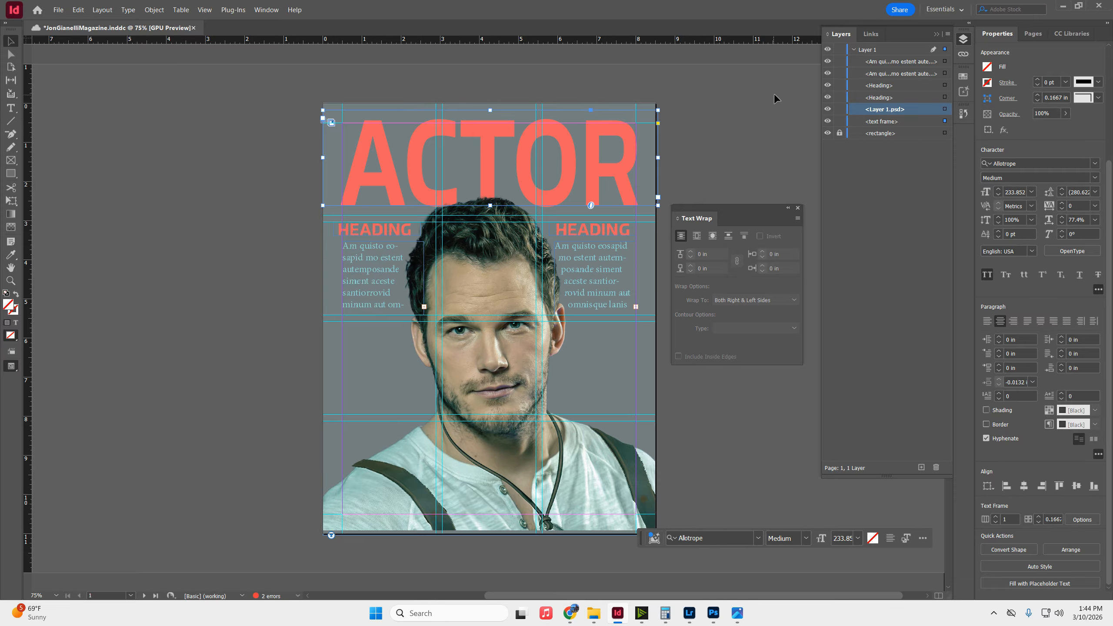
pyautogui.click(749, 103)
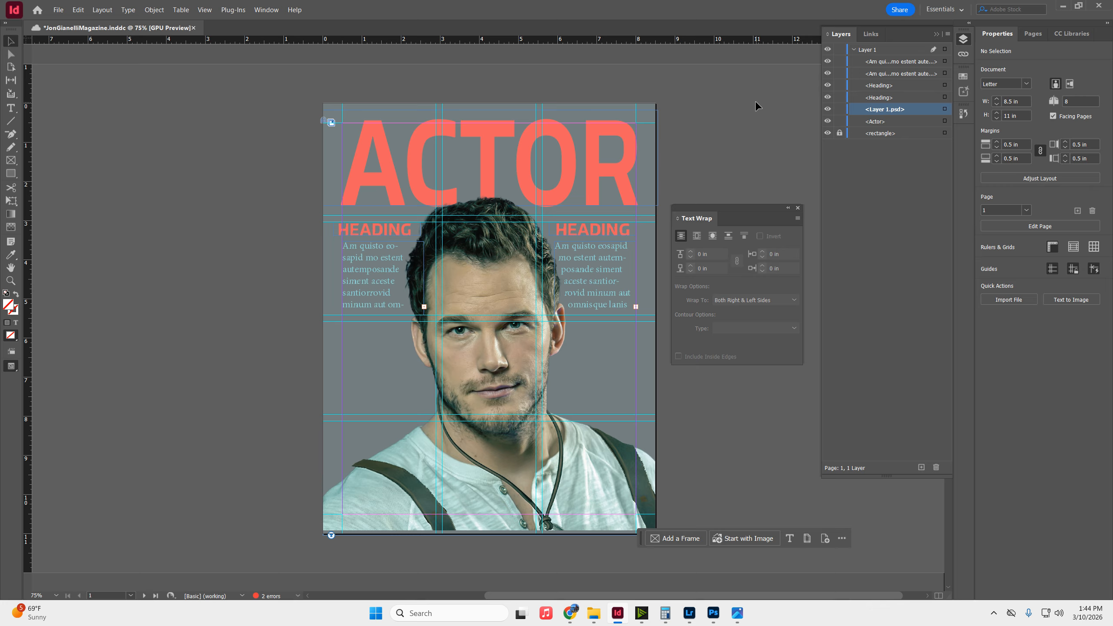
# - Try justified alignment on the right placeholder text and right alignment on the left one, restoring left alignment each time
pyautogui.click(589, 273)
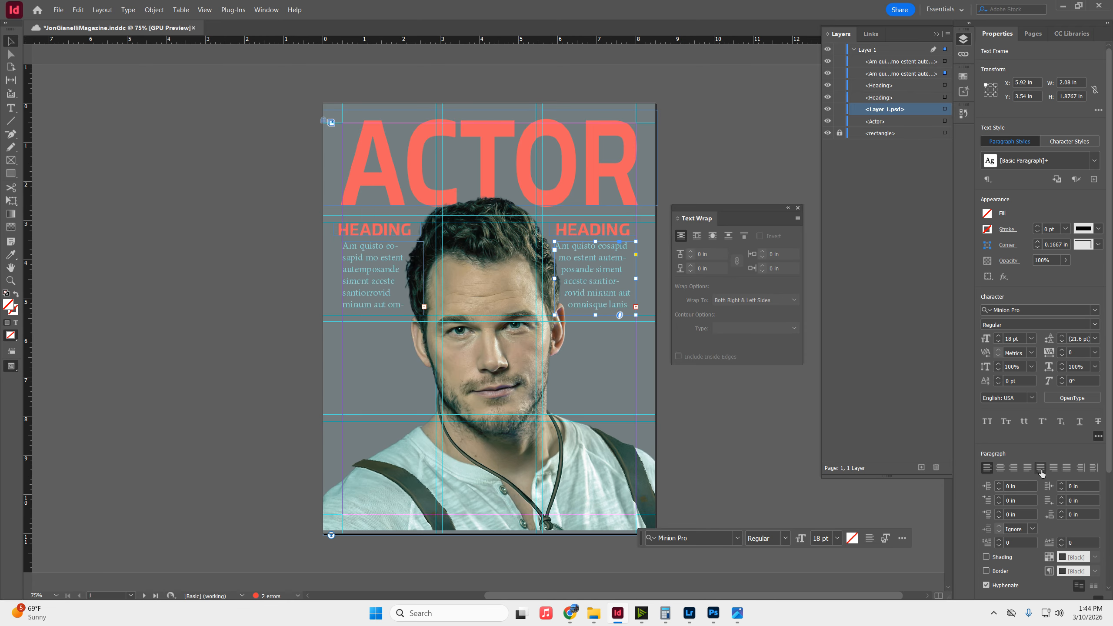
pyautogui.click(1027, 468)
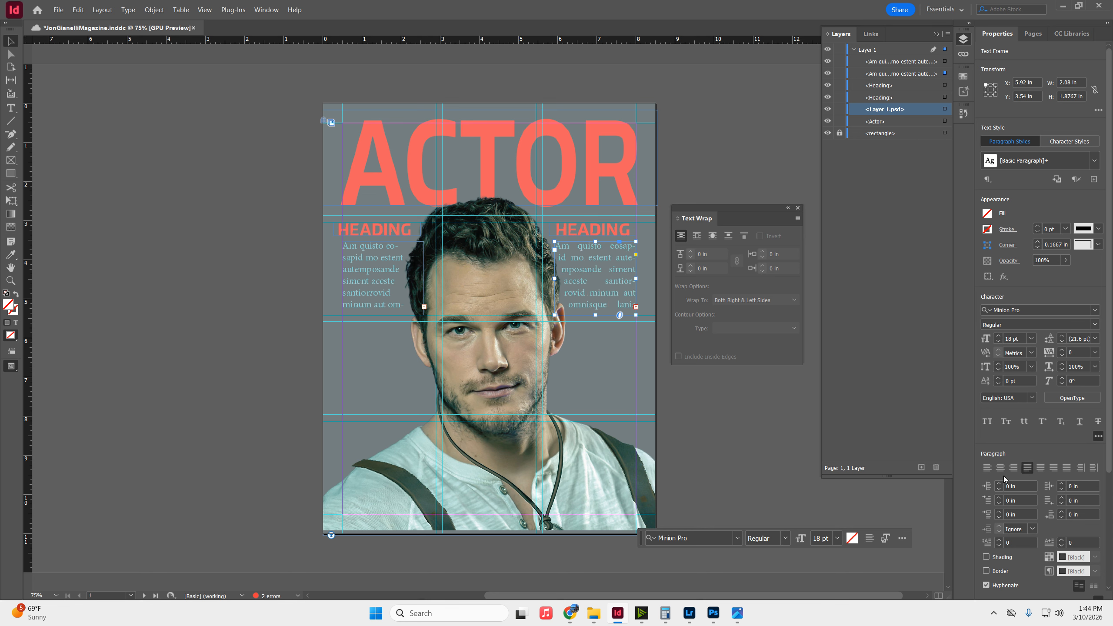
pyautogui.click(988, 468)
pyautogui.click(374, 273)
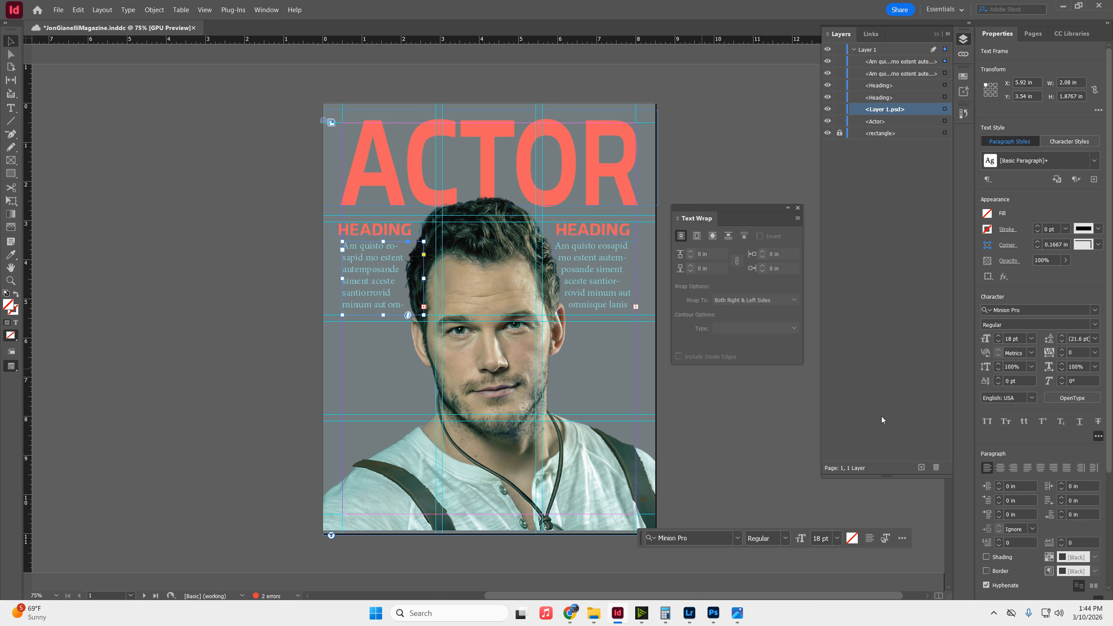
pyautogui.click(1013, 468)
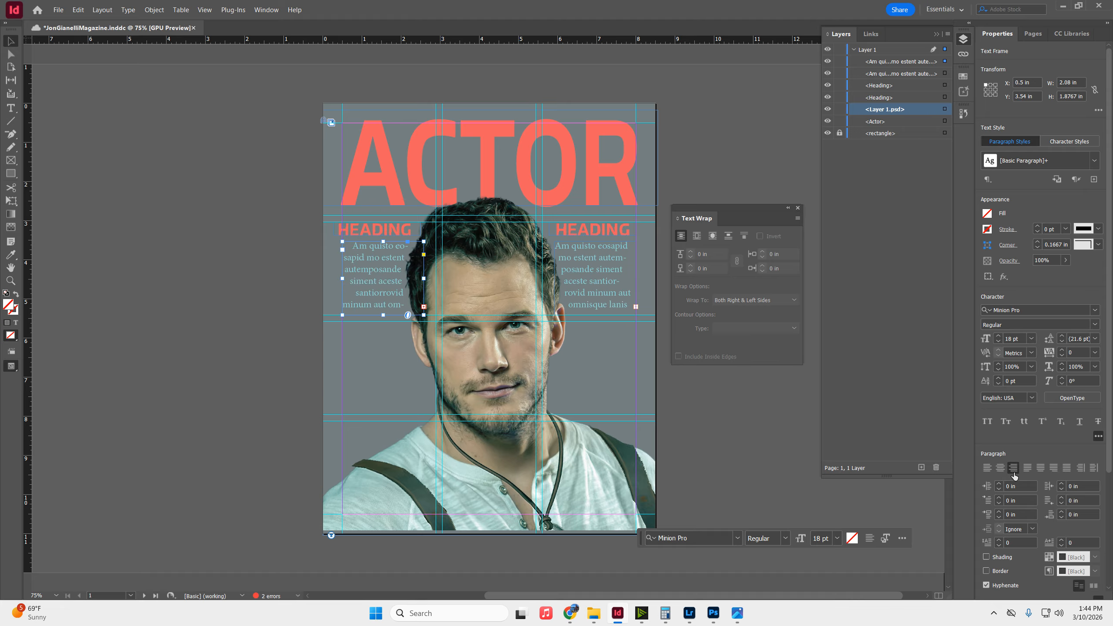
pyautogui.click(986, 468)
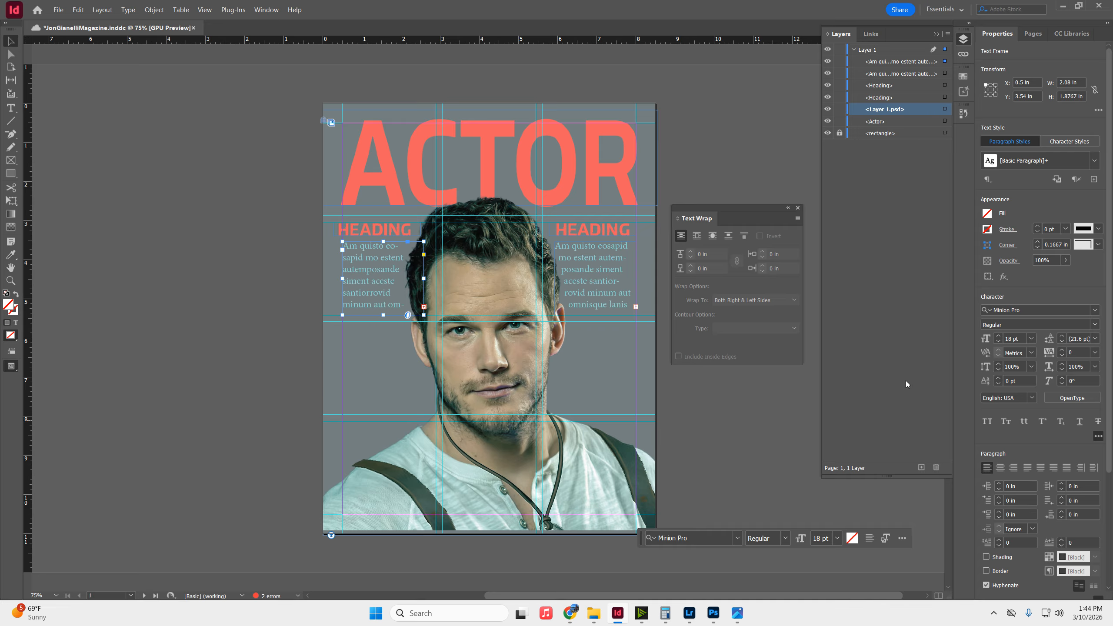
pyautogui.click(743, 148)
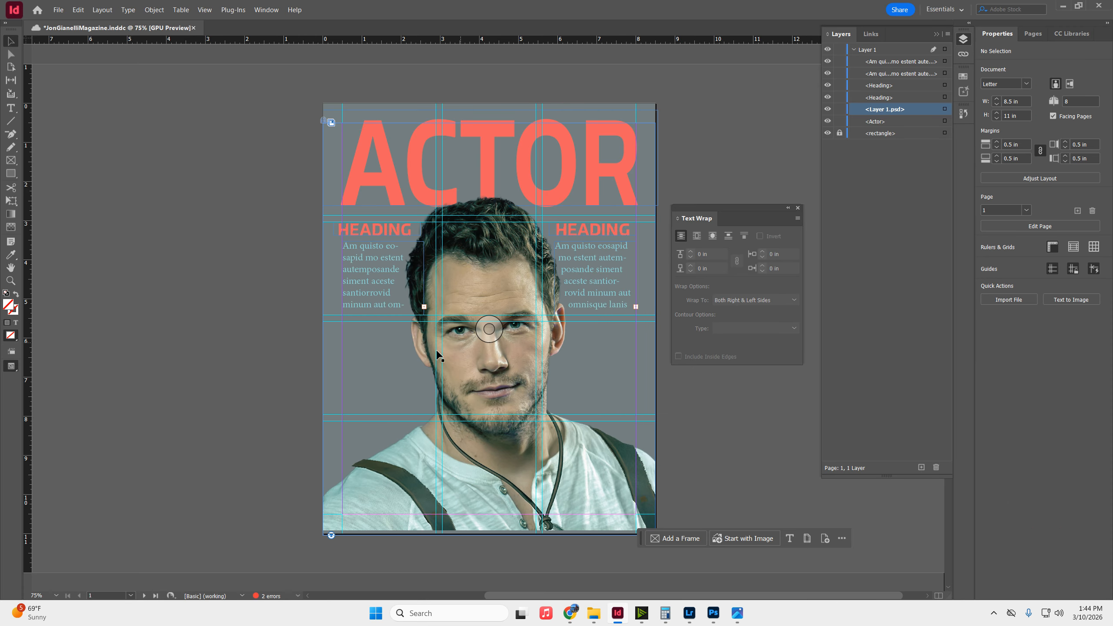
# - Duplicate the left placeholder text below itself, enlarge the copy's frame to about 2.56 x 3.45 in, and set its text to 22 pt
pyautogui.moveTo(379, 275); pyautogui.dragTo(379, 363)
pyautogui.moveTo(423, 403); pyautogui.dragTo(443, 464)
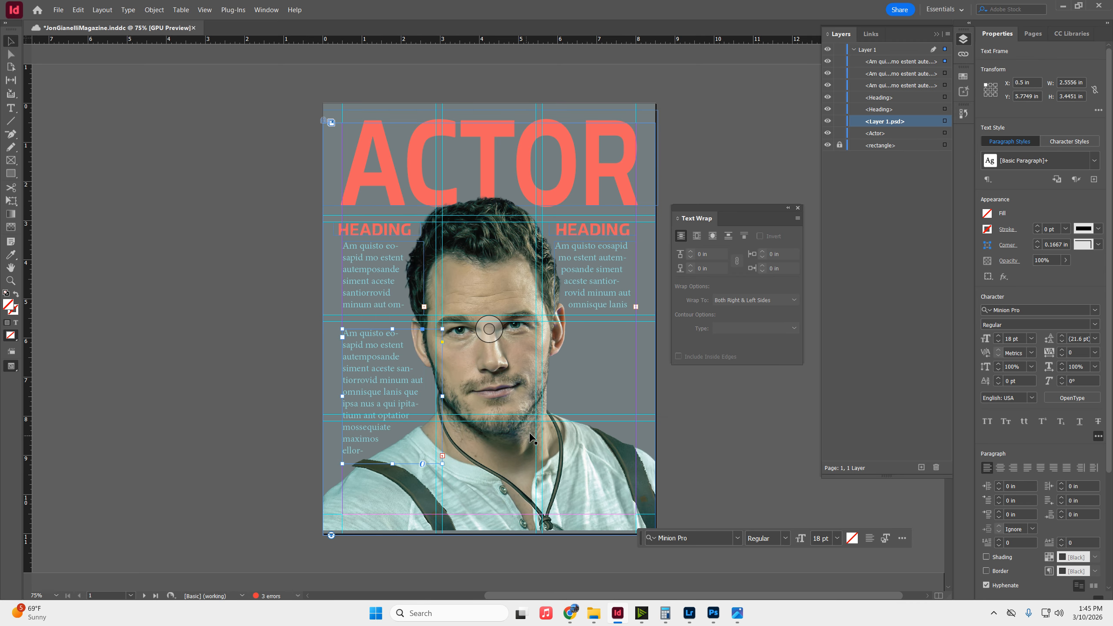
pyautogui.click(1000, 339)
pyautogui.click(1000, 338)
pyautogui.click(1000, 338)
pyautogui.click(1000, 338)
# - Color the lower-left placeholder text with the theme's coral and preview the page without guides
pyautogui.click(1071, 34)
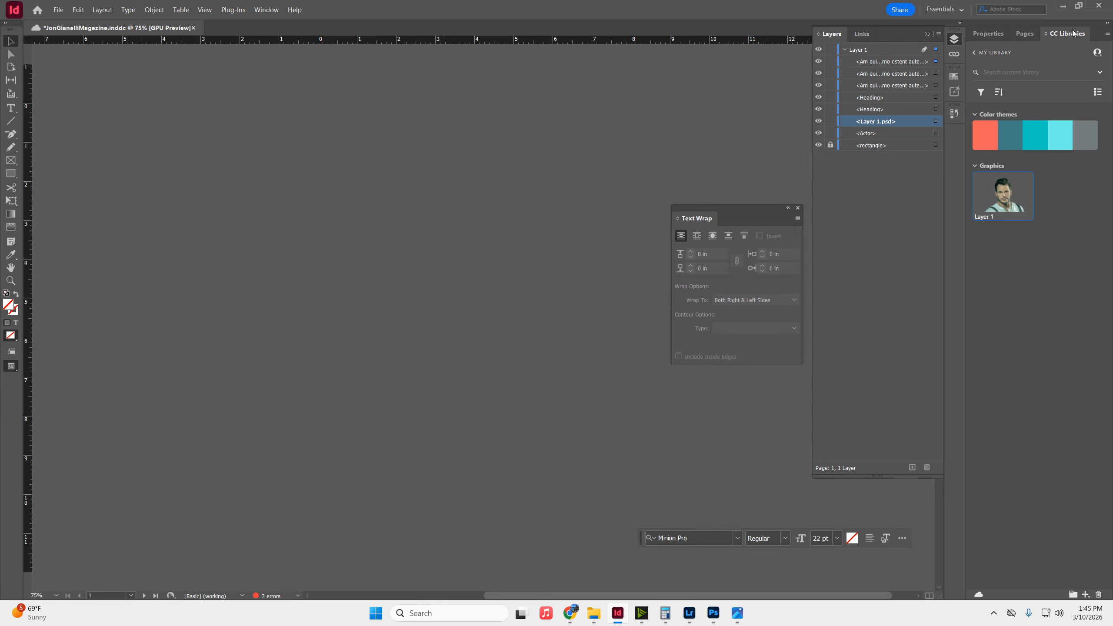
pyautogui.click(976, 143)
pyautogui.hotkey('ctrl', 'z')
pyautogui.doubleClick(383, 366)
pyautogui.hotkey('ctrl', 'a')
pyautogui.click(979, 144)
pyautogui.click(380, 364)
pyautogui.click(11, 41)
pyautogui.press('w')
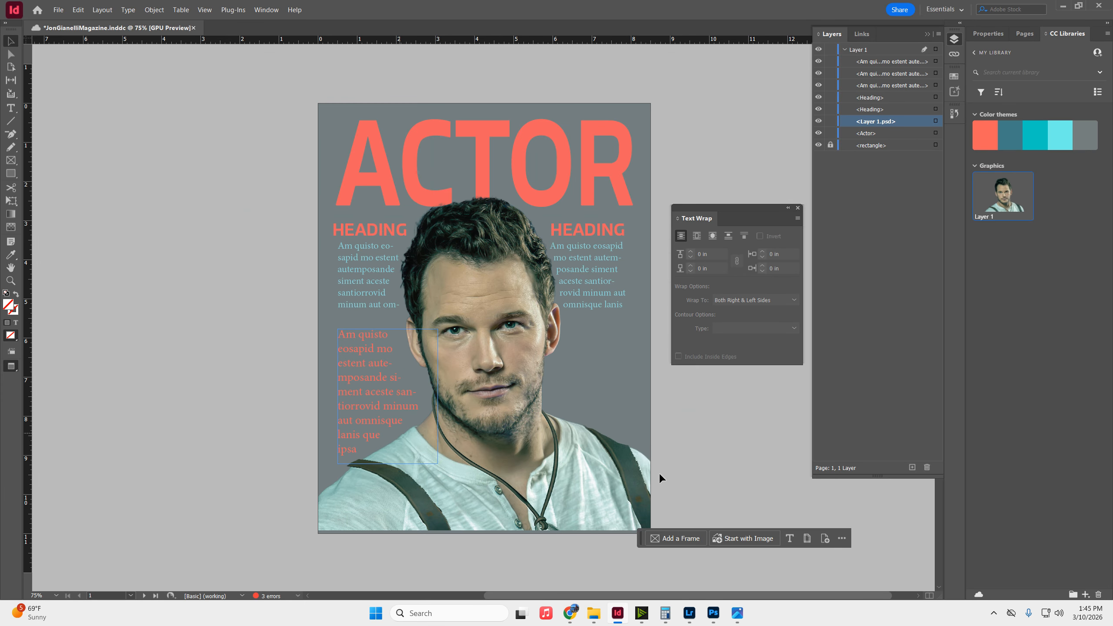
# - Recolor the lower-left placeholder text with the theme's dark teal
pyautogui.scroll(3, 401, 389)
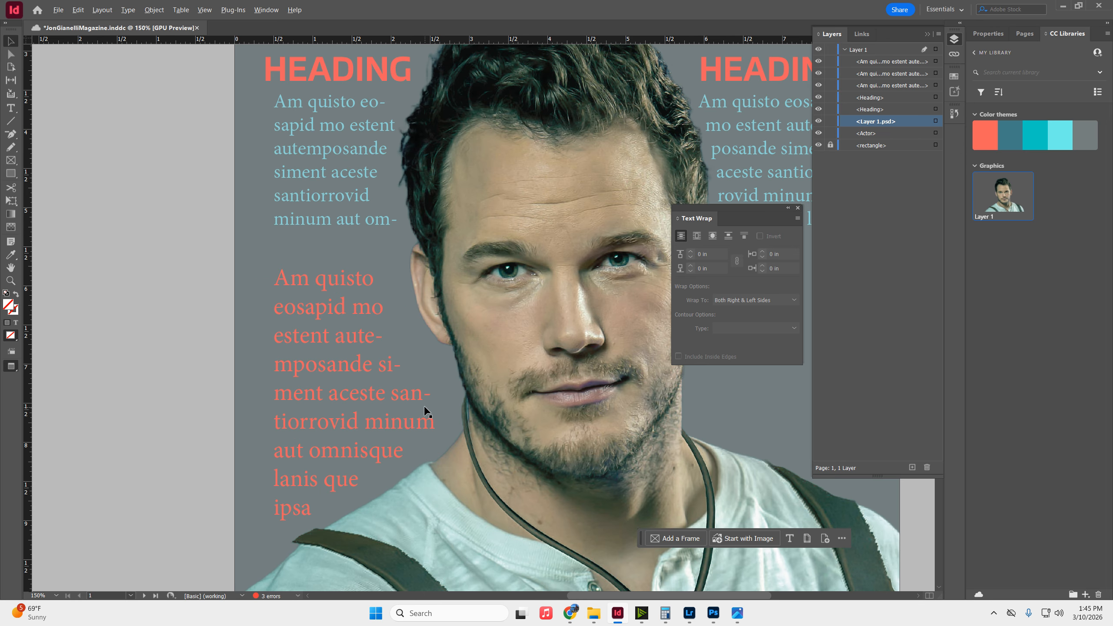
pyautogui.tripleClick(336, 368)
pyautogui.click(336, 369)
pyautogui.click(1012, 141)
pyautogui.click(354, 305)
pyautogui.tripleClick(336, 305)
pyautogui.click(336, 305)
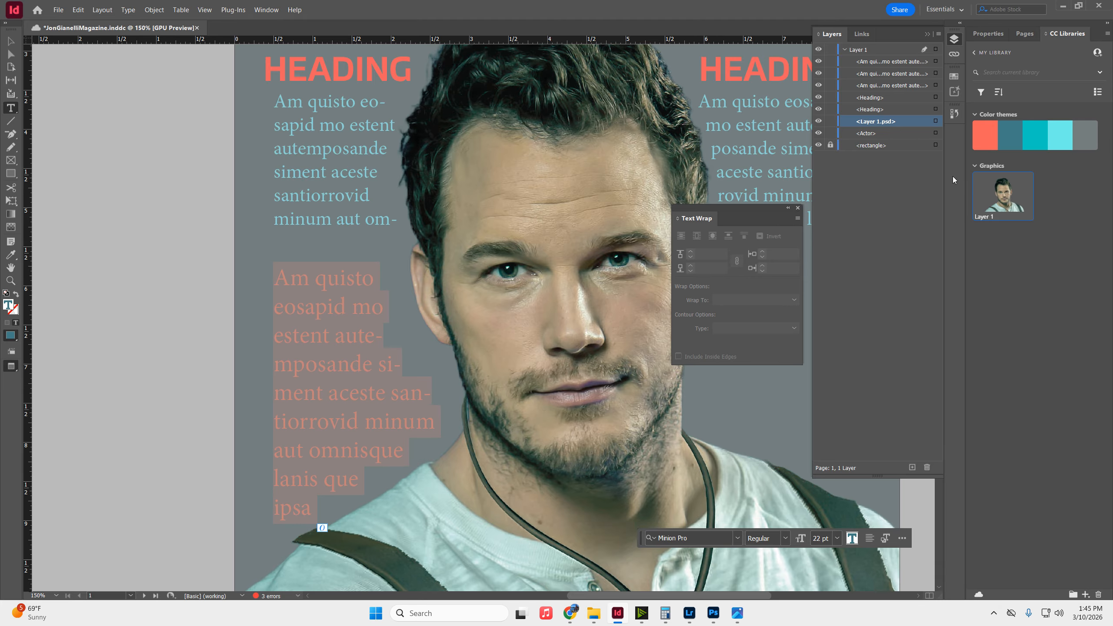
# - Desaturate the lower-left placeholder text color to gray in the Color Picker
pyautogui.doubleClick(8, 306)
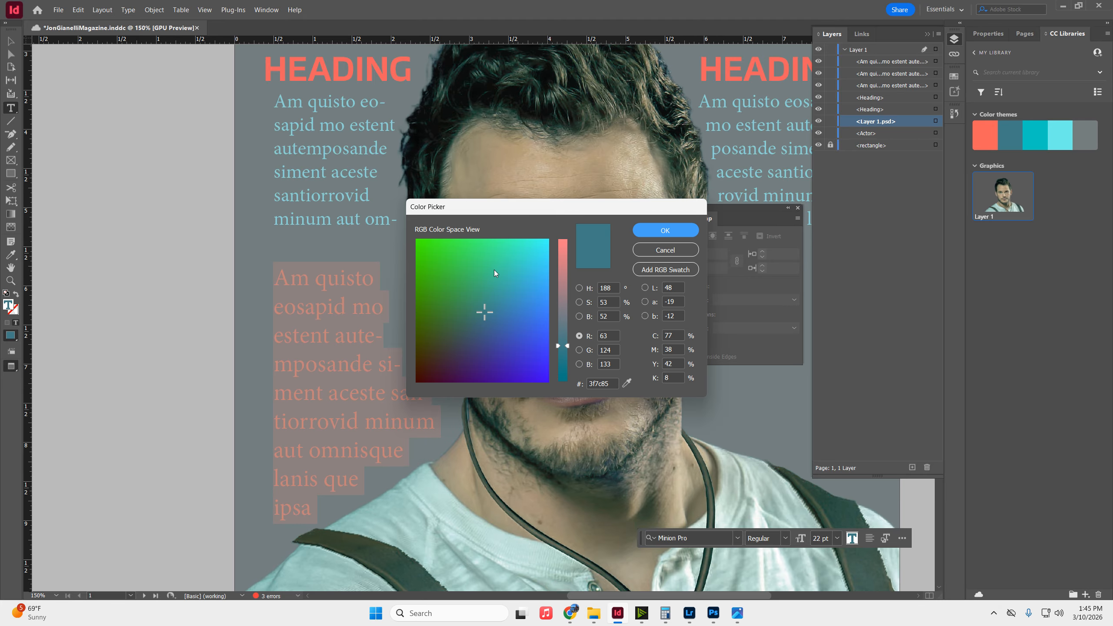
pyautogui.click(579, 302)
pyautogui.moveTo(563, 306); pyautogui.dragTo(563, 379)
pyautogui.click(665, 230)
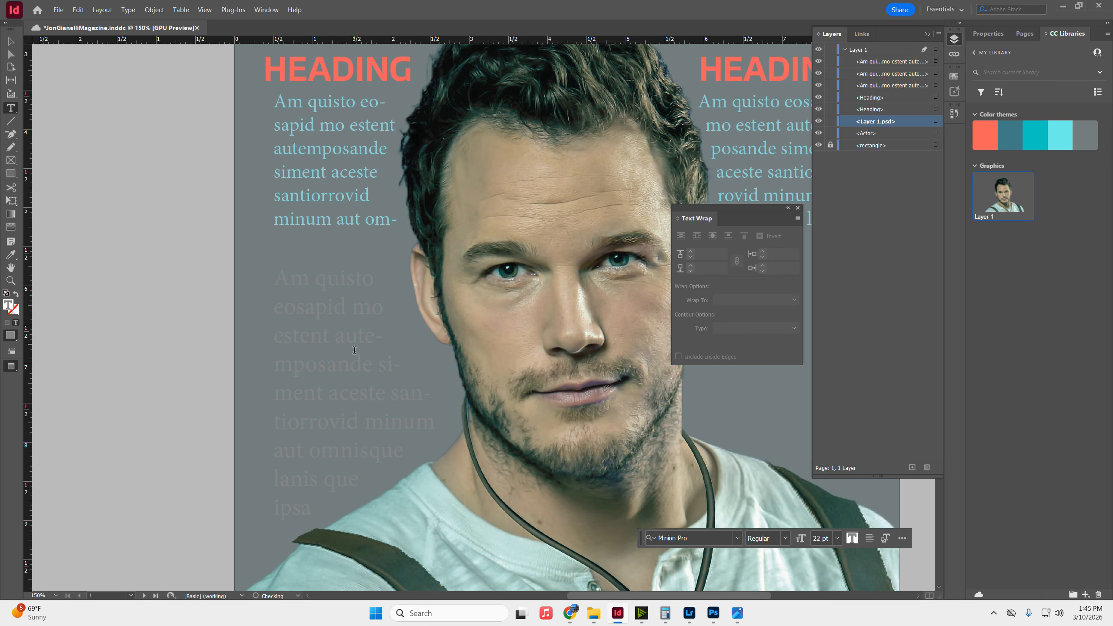
# - Set all of the lower-left placeholder text to white with the Color Picker
pyautogui.hotkey('ctrl', 'a')
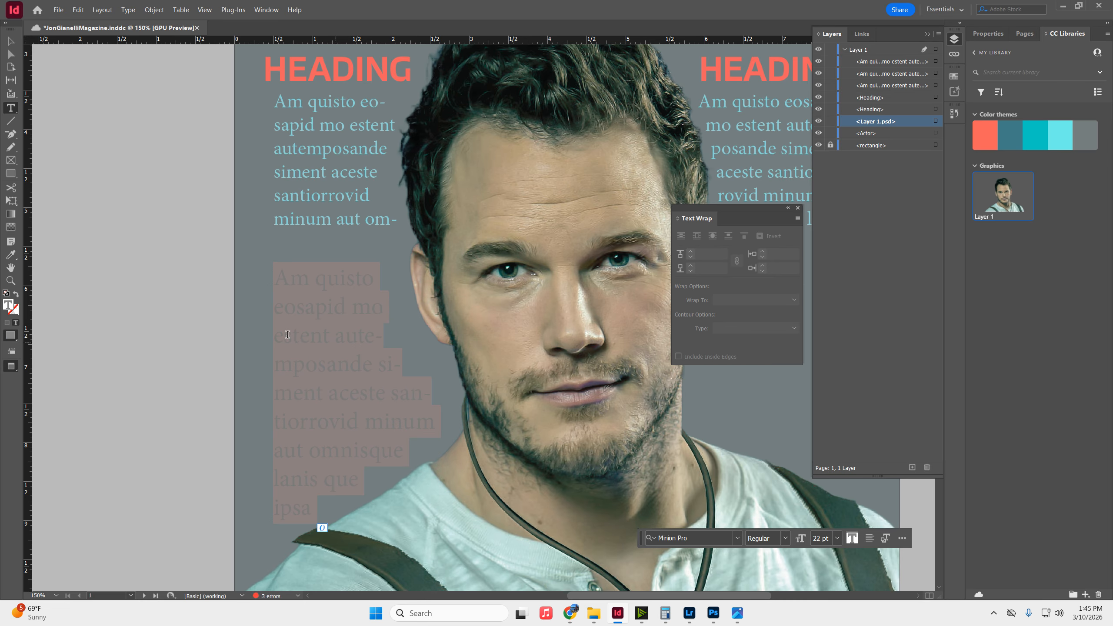
pyautogui.doubleClick(8, 307)
pyautogui.moveTo(423, 308); pyautogui.dragTo(414, 239)
pyautogui.click(681, 227)
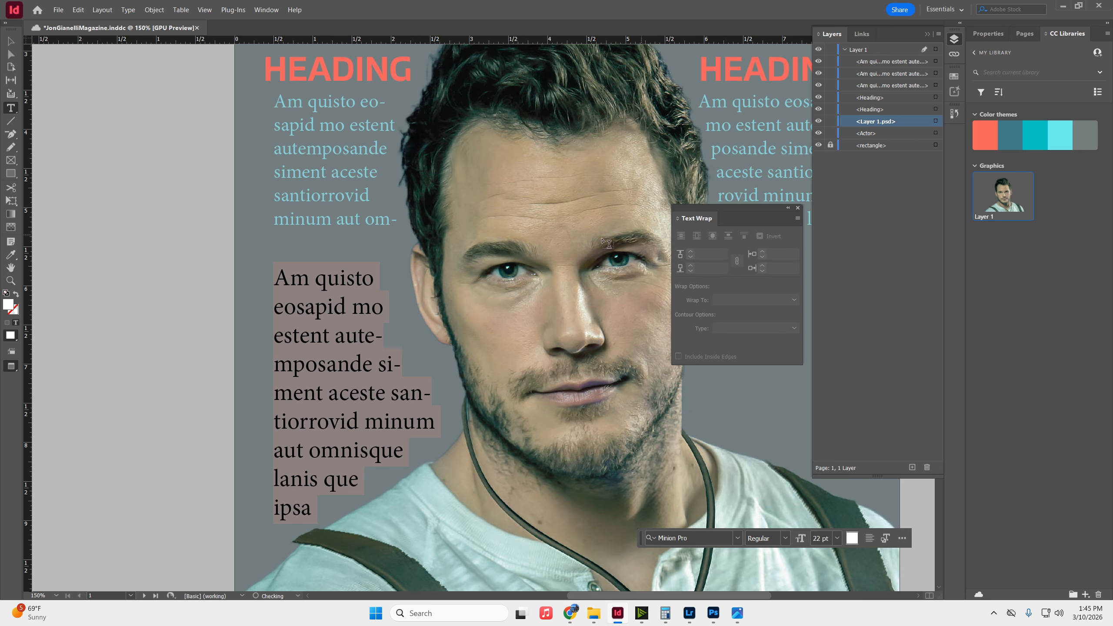
pyautogui.click(10, 41)
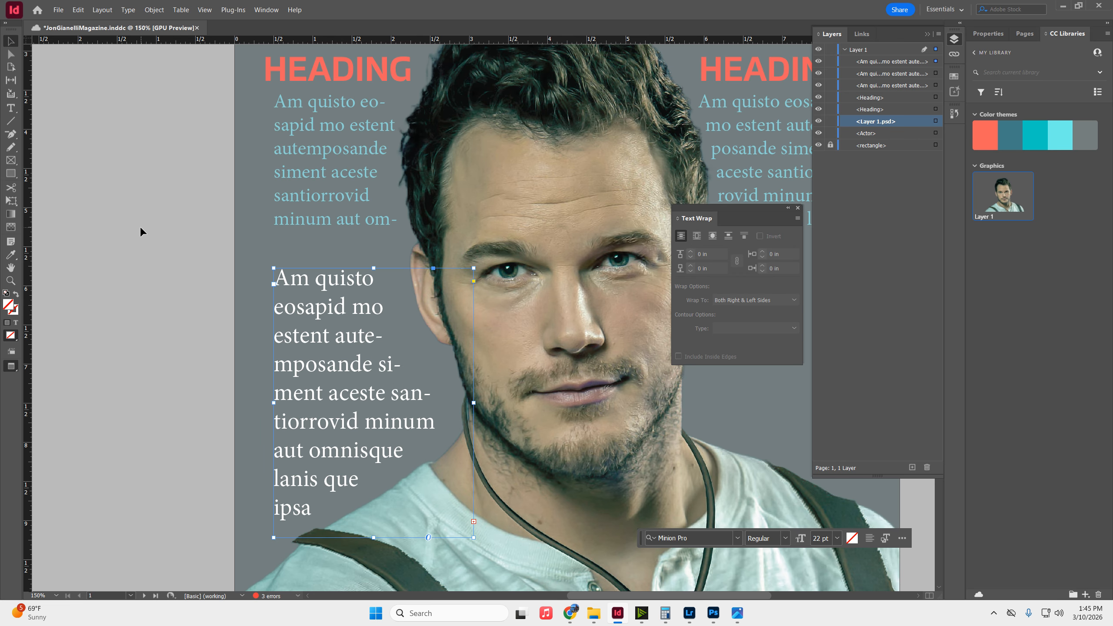
pyautogui.scroll(-3, 140, 226)
pyautogui.click(238, 326)
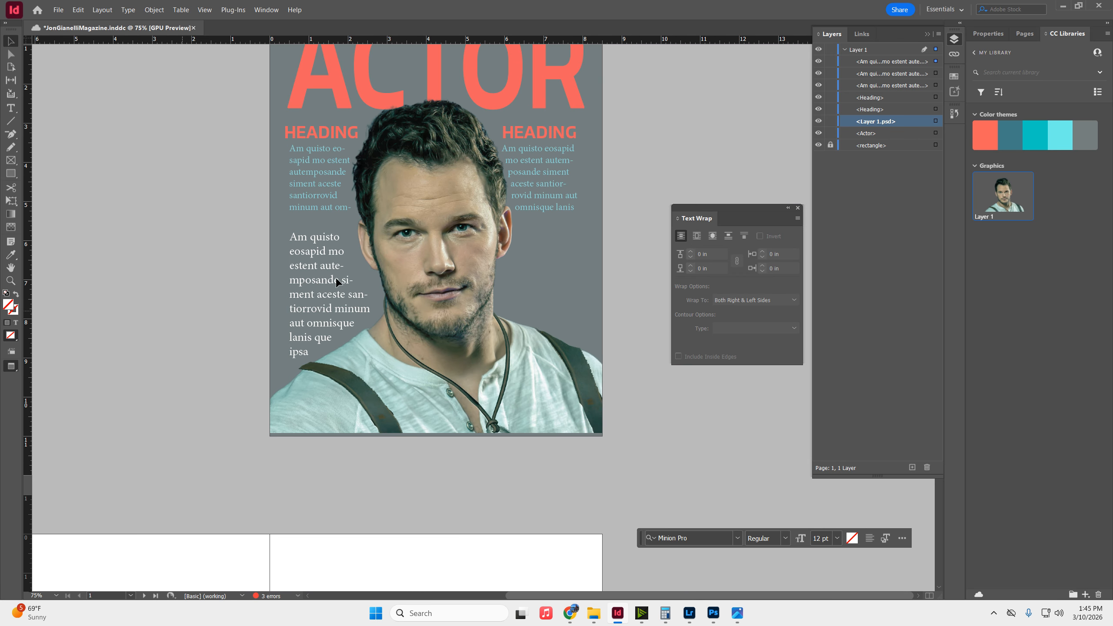
# - Duplicate the white placeholder text to the portrait's right side and fit the copy's frame between the column guide and the right margin
pyautogui.keyDown('alt'); pyautogui.moveTo(329, 287); pyautogui.dragTo(520, 260); pyautogui.keyUp('alt')
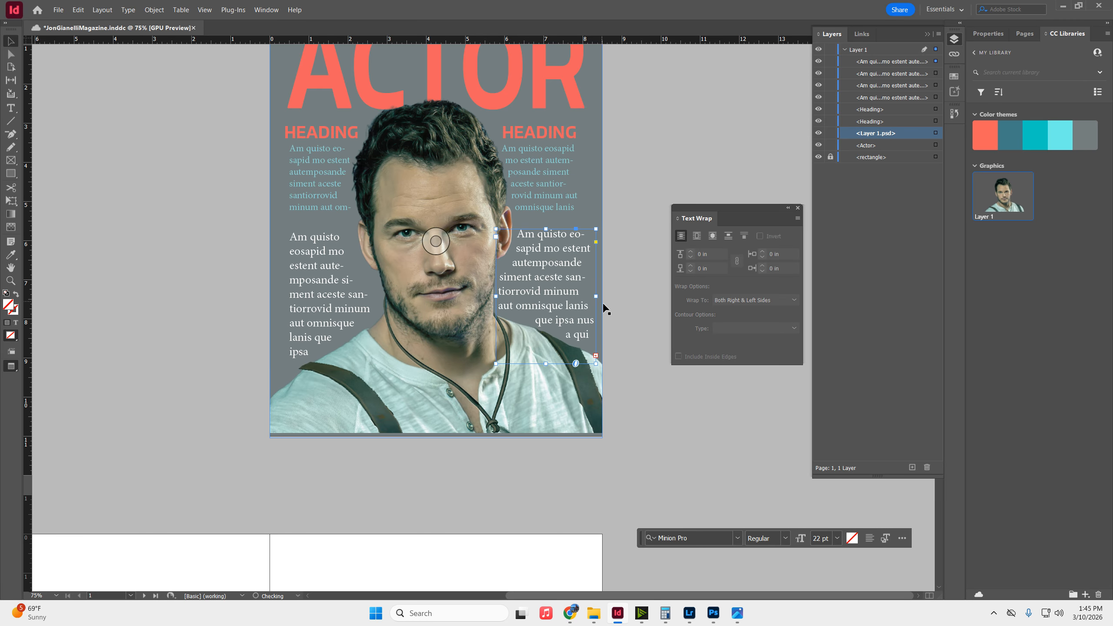
pyautogui.press('w')
pyautogui.click(642, 260)
pyautogui.click(547, 290)
pyautogui.moveTo(595, 296); pyautogui.dragTo(582, 294)
pyautogui.click(645, 276)
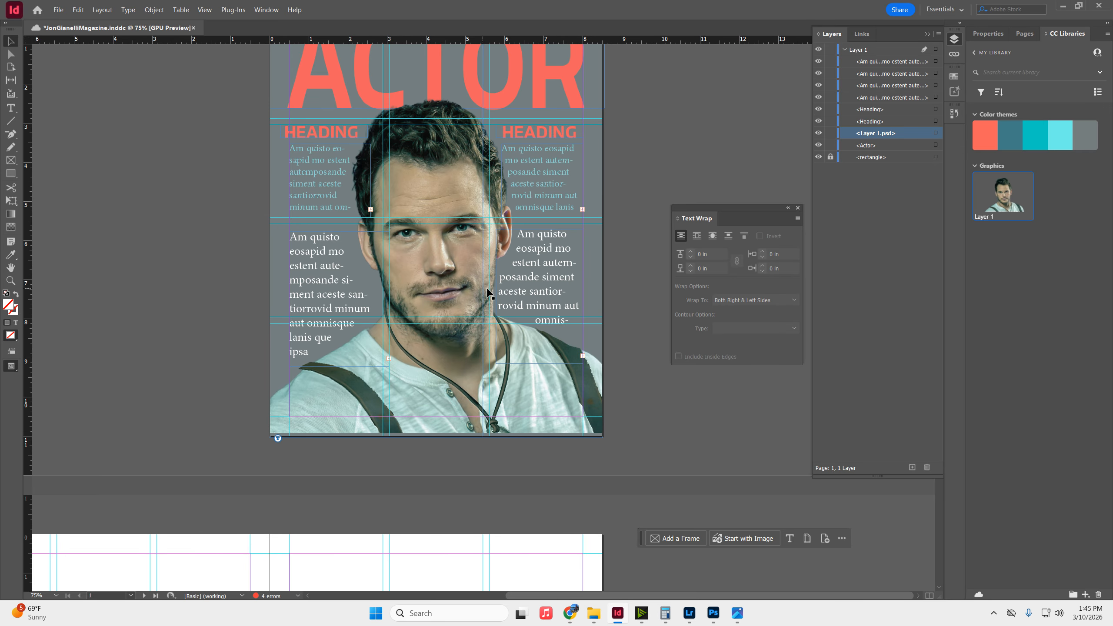
pyautogui.click(496, 295)
pyautogui.moveTo(496, 295); pyautogui.dragTo(483, 296)
pyautogui.click(635, 270)
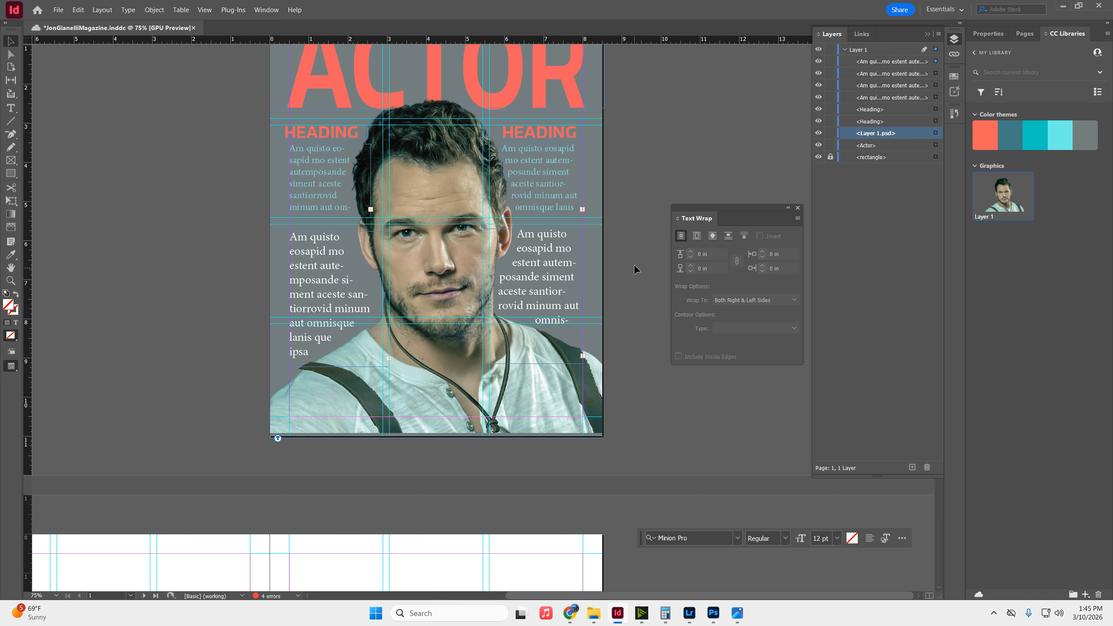
# - Preview the finished cover without guides and look over the blank spread that follows it
pyautogui.press('w')
pyautogui.scroll(3, 653, 219)
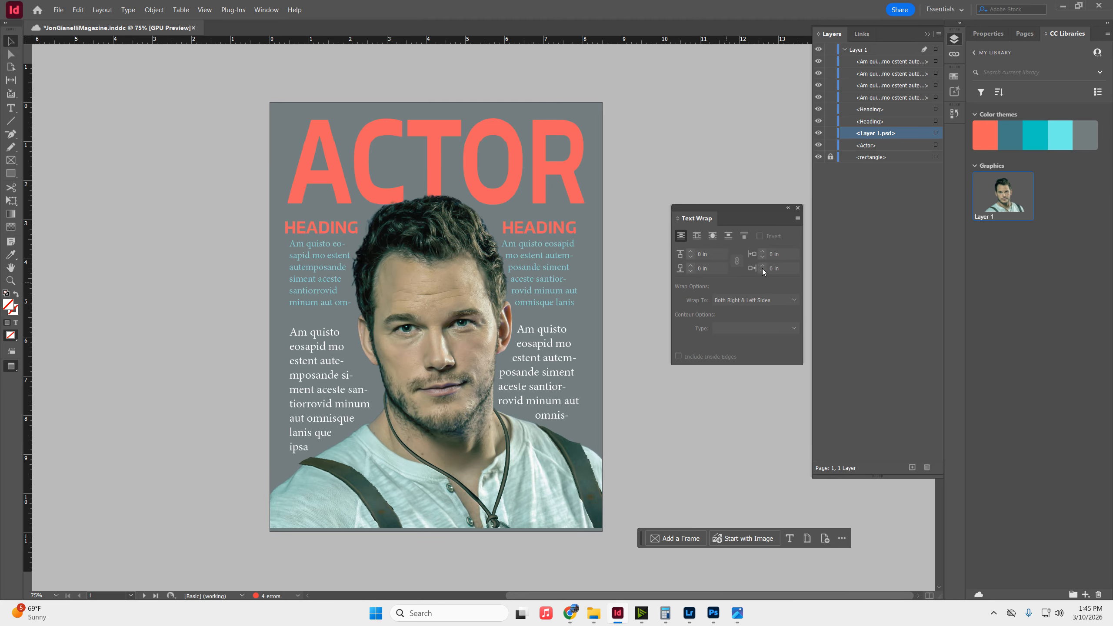
pyautogui.scroll(-15, 624, 207)
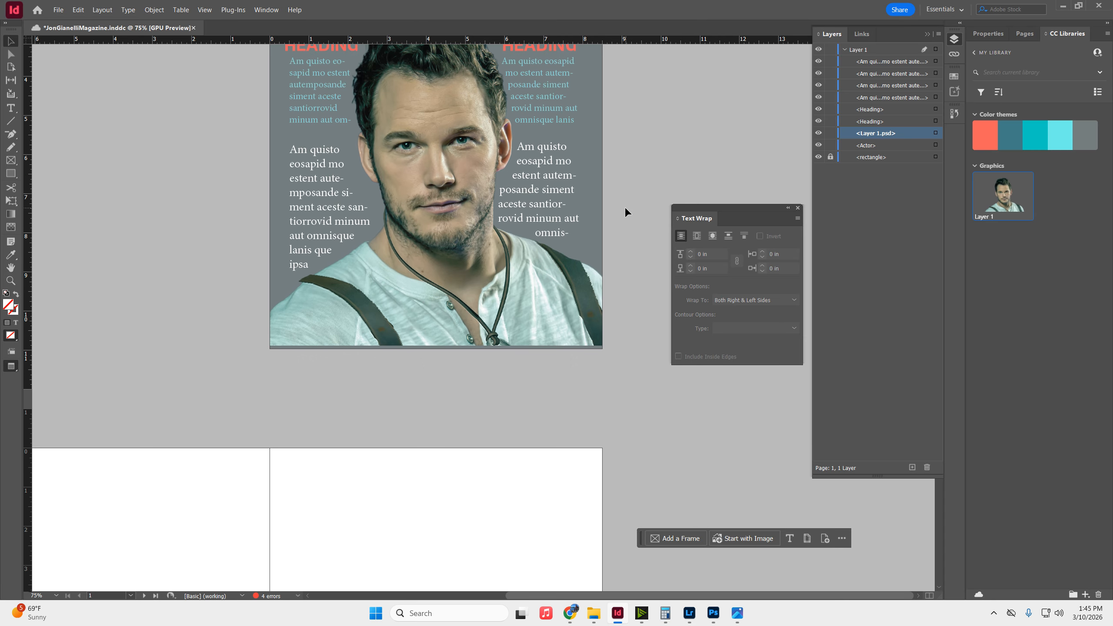
pyautogui.press('w')
pyautogui.press('e')
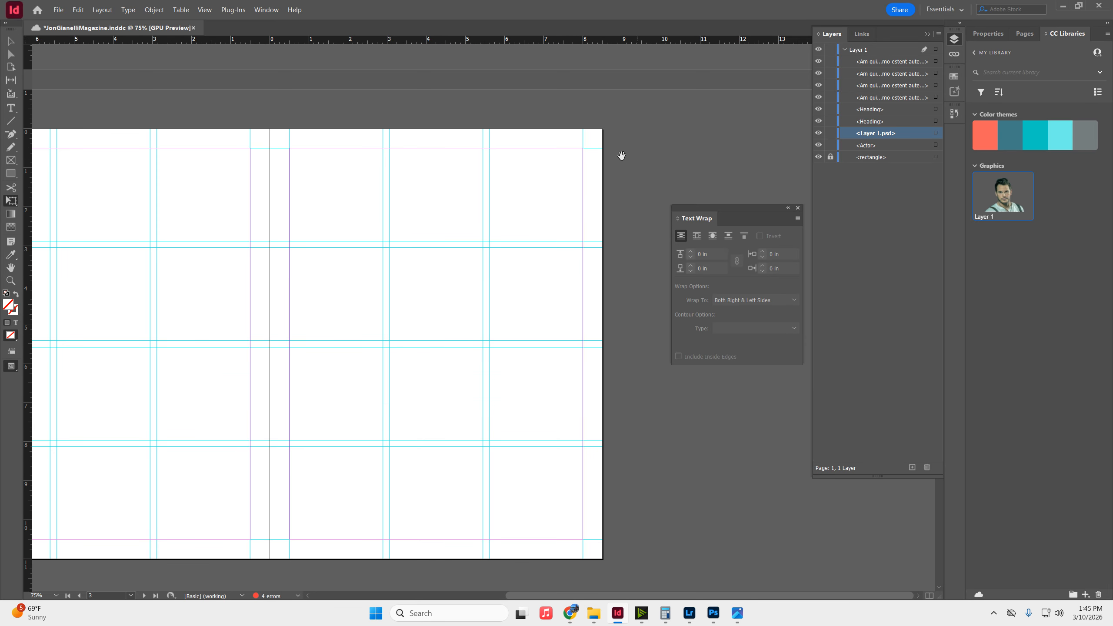
pyautogui.scroll(12, 630, 159)
pyautogui.press('w')
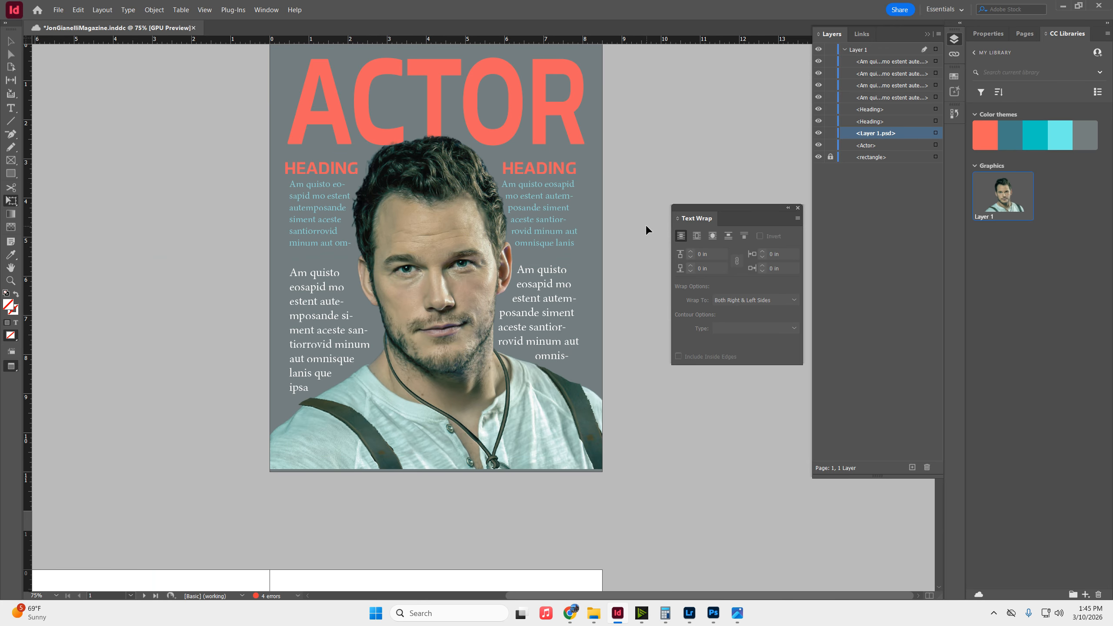
# - Hide every item in Layer 1 except the portrait image, and select the portrait
pyautogui.click(556, 434)
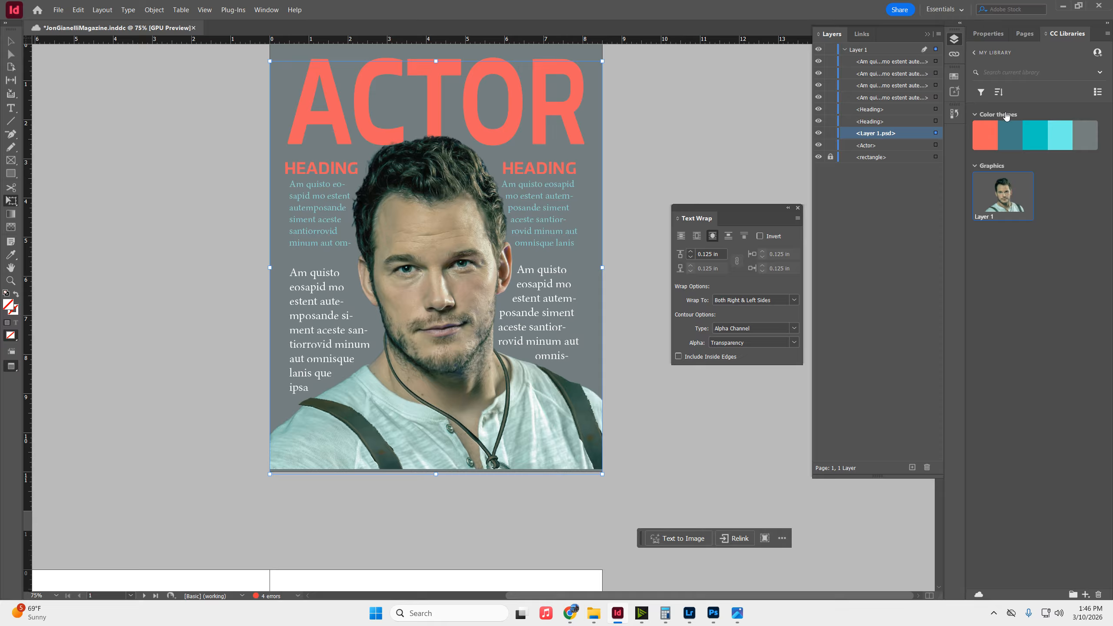
pyautogui.click(818, 133)
pyautogui.click(818, 49)
pyautogui.click(818, 121)
pyautogui.click(818, 49)
pyautogui.moveTo(818, 61); pyautogui.dragTo(816, 169)
pyautogui.click(818, 133)
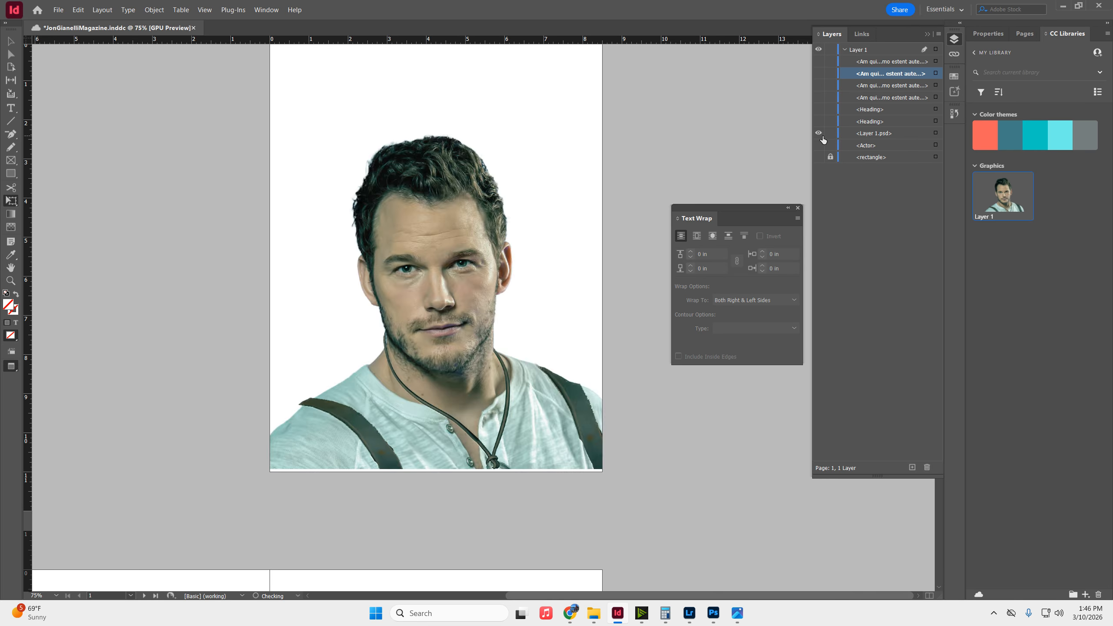
pyautogui.click(444, 219)
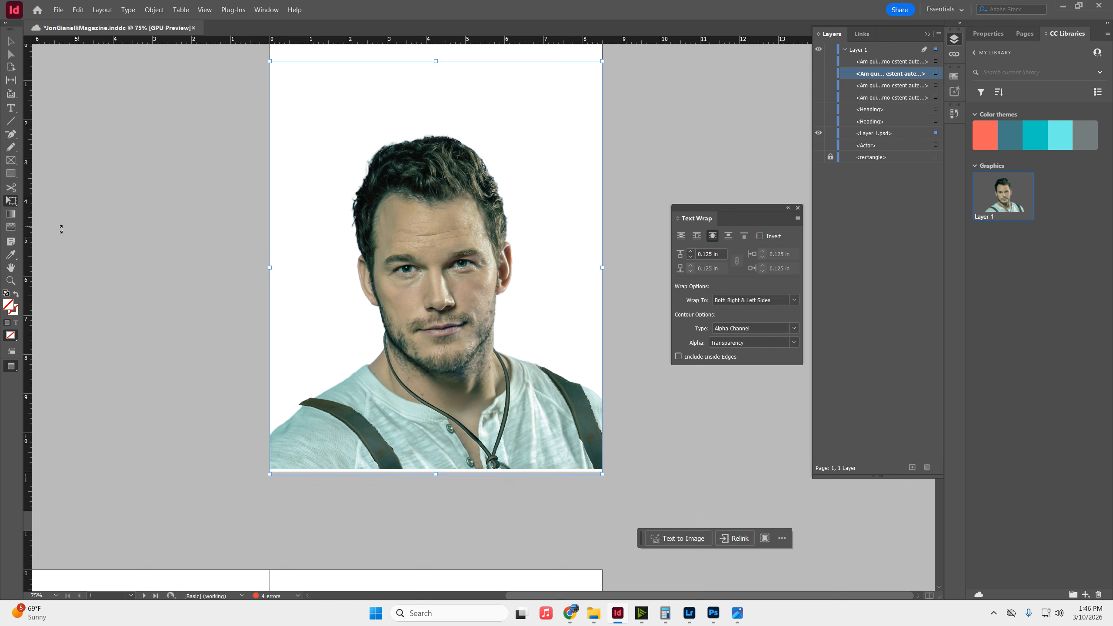
# - Extract the Colorful color theme from the portrait with the Color Theme tool and add it to the library
pyautogui.click(11, 254)
pyautogui.click(53, 280)
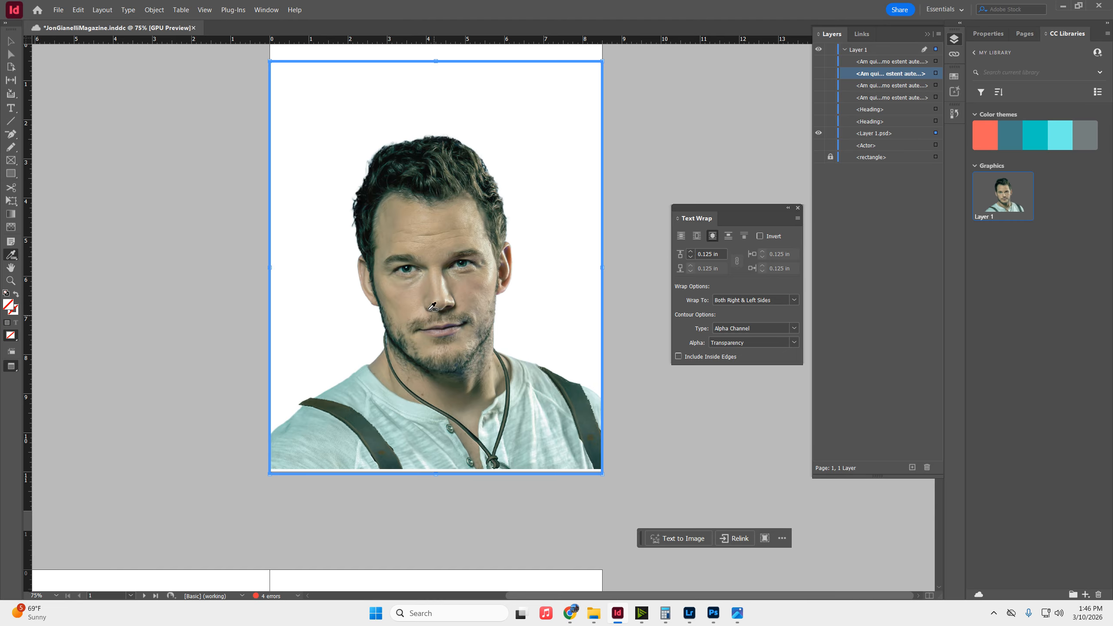
pyautogui.click(421, 271)
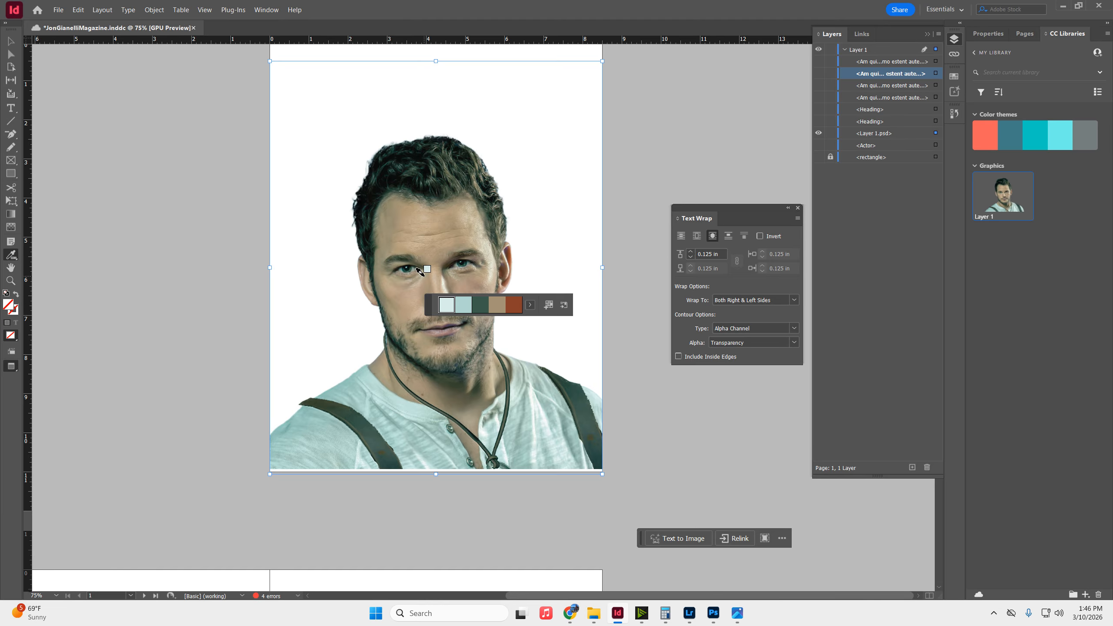
pyautogui.click(529, 305)
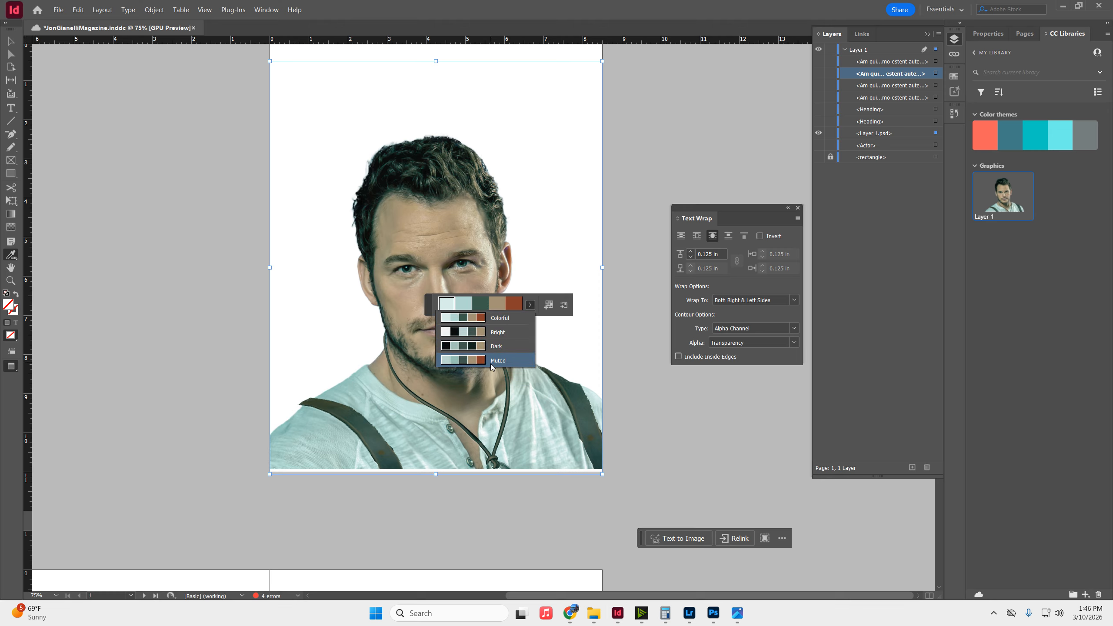
pyautogui.click(564, 306)
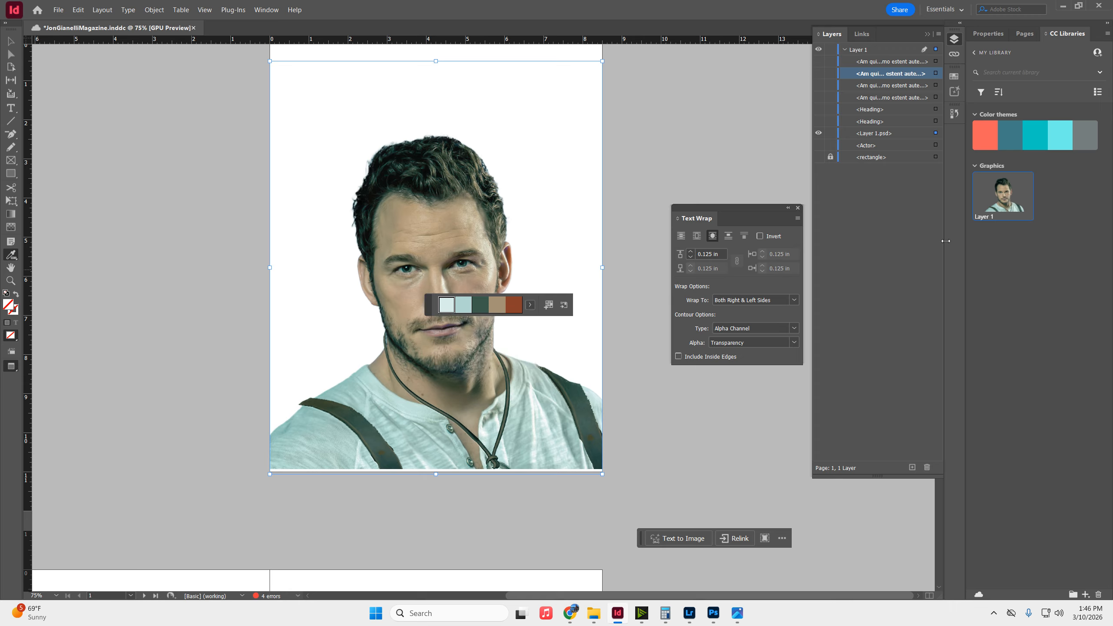
pyautogui.click(564, 307)
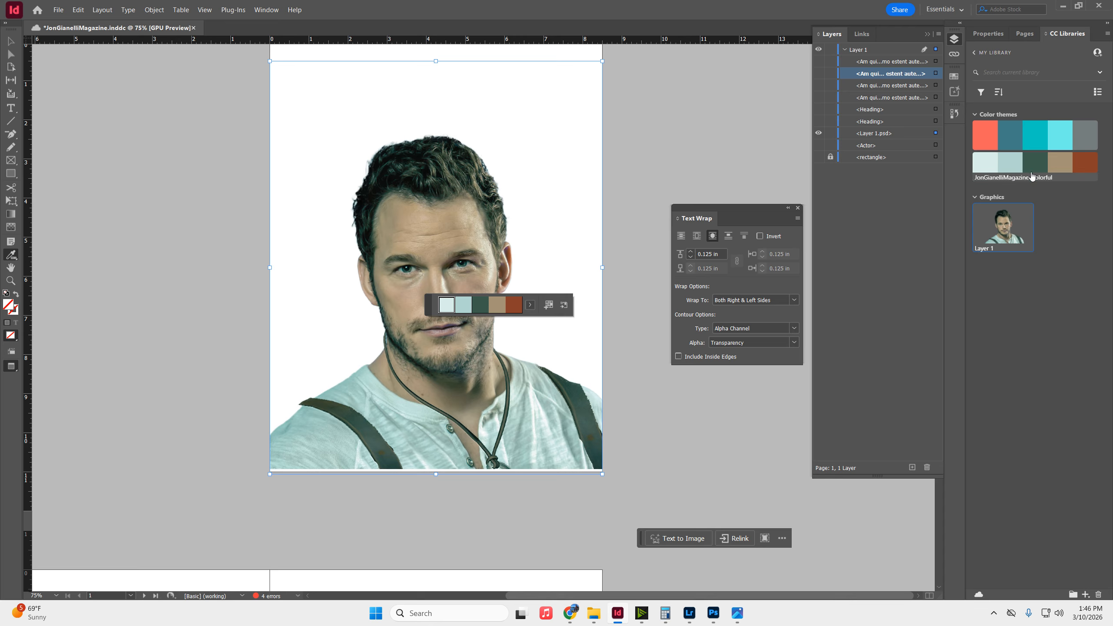
pyautogui.click(529, 305)
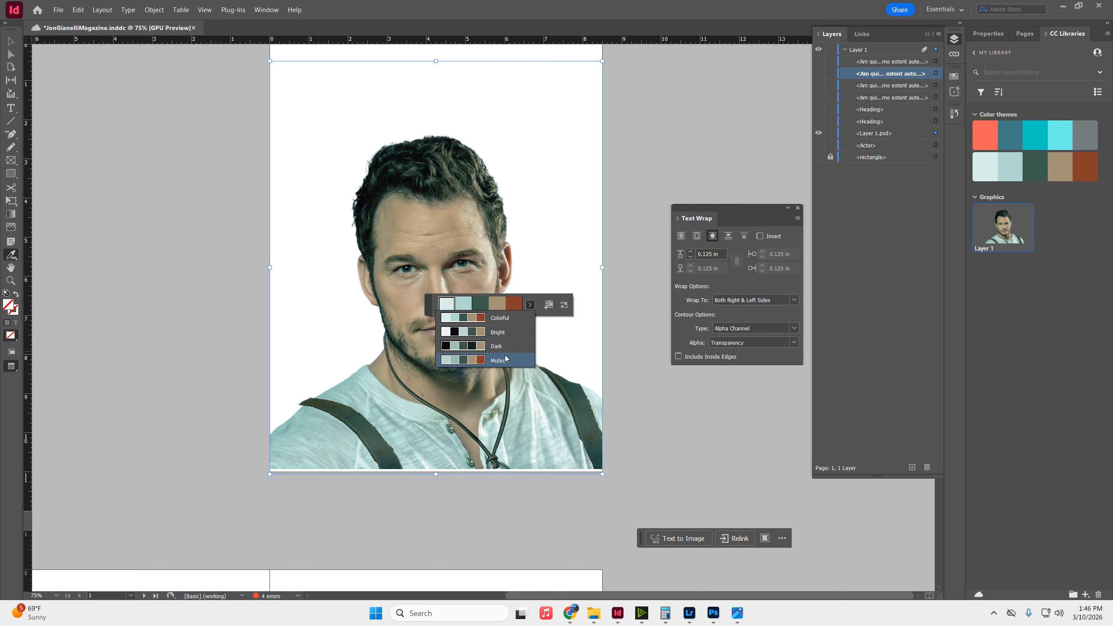
pyautogui.click(11, 41)
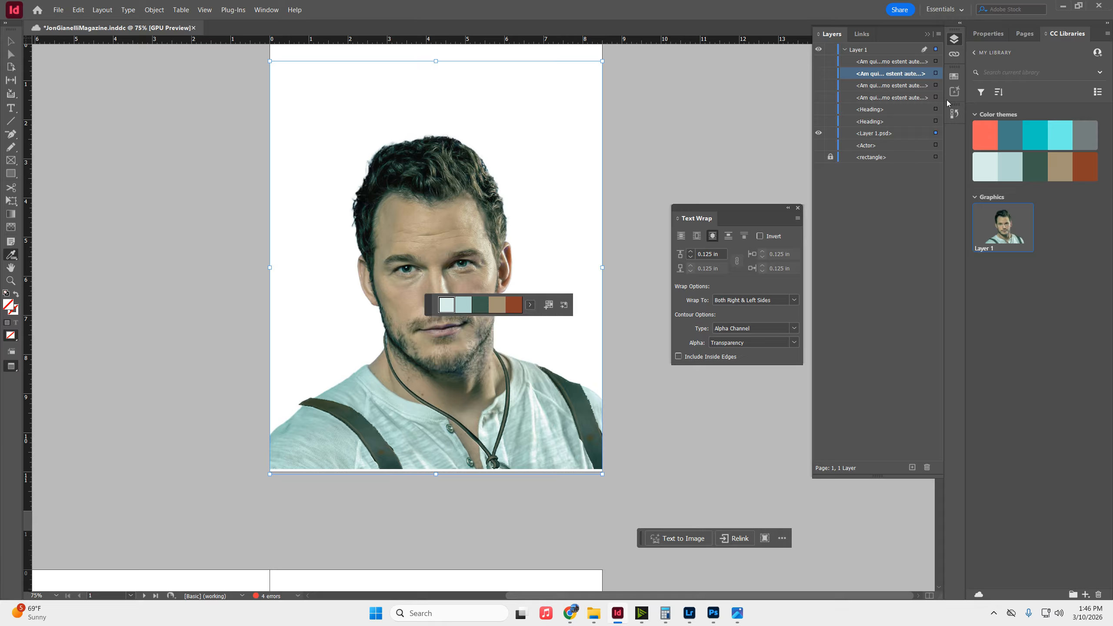
pyautogui.click(11, 42)
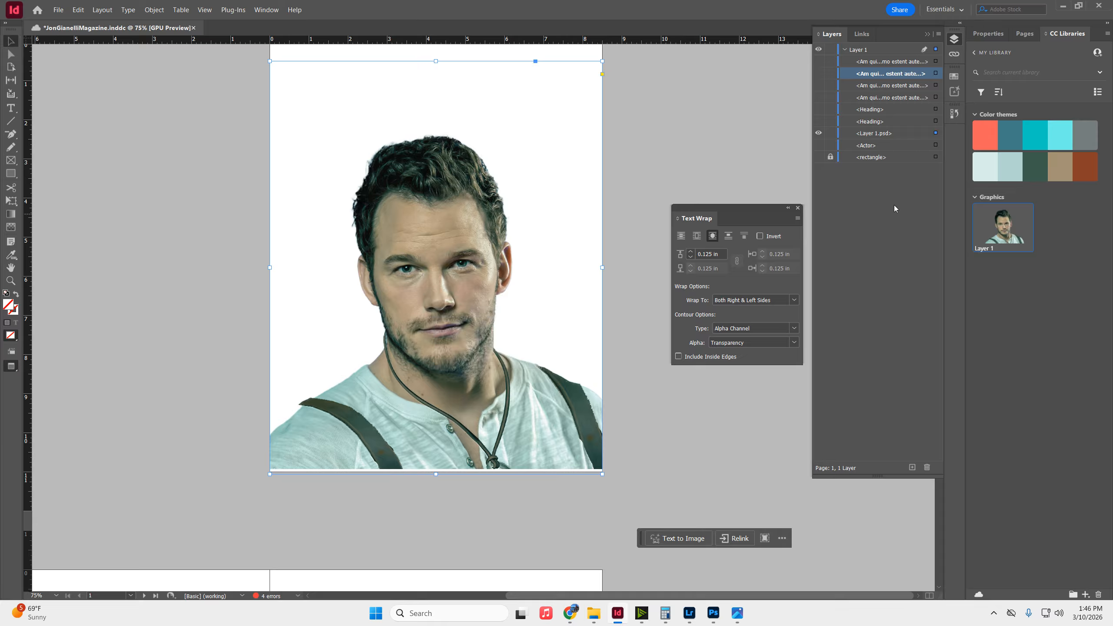
# - Show all hidden items in Layer 1 again and lock the portrait image
pyautogui.moveTo(818, 145); pyautogui.dragTo(819, 62)
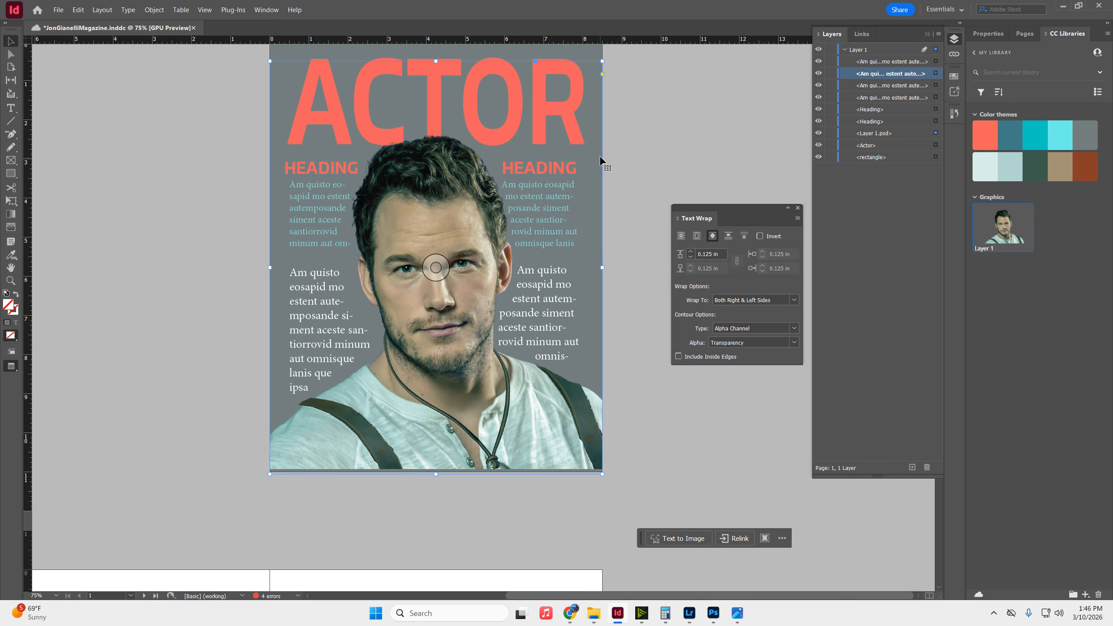
pyautogui.click(830, 133)
# - Try the new theme's rust and light blue on the background rectangle, settle on its palest mint fill, and lock the rectangle
pyautogui.click(599, 51)
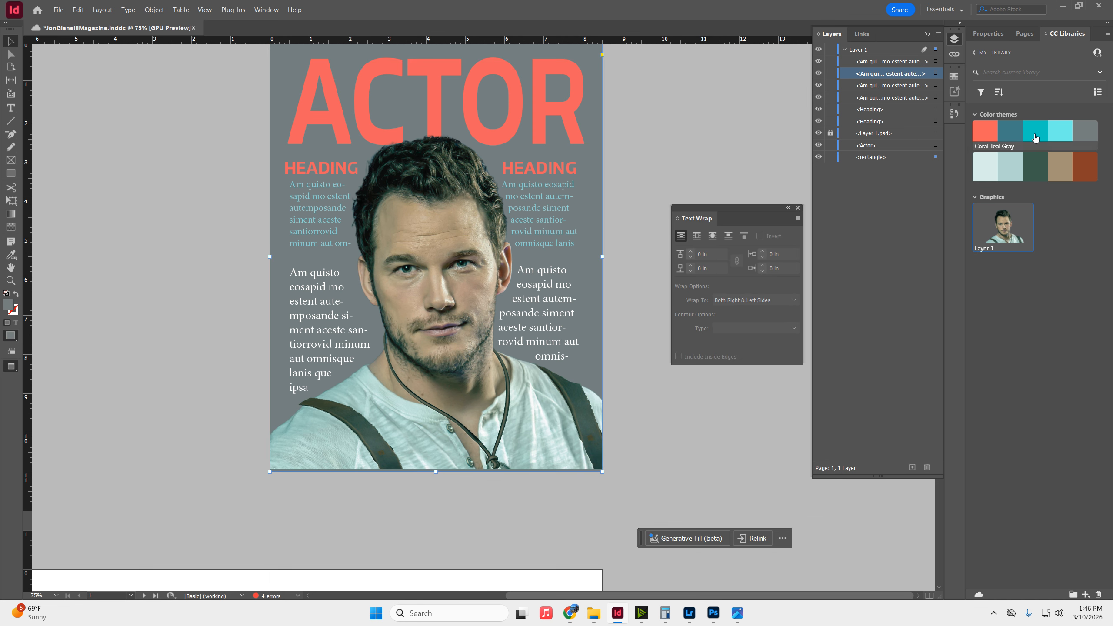
pyautogui.click(1079, 169)
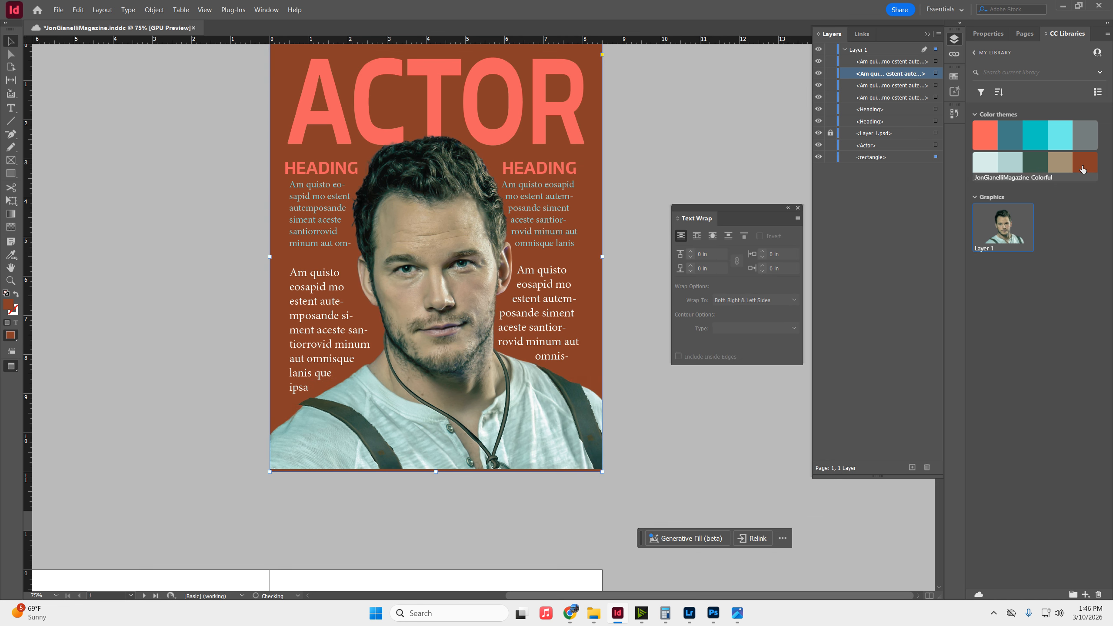
pyautogui.click(1007, 166)
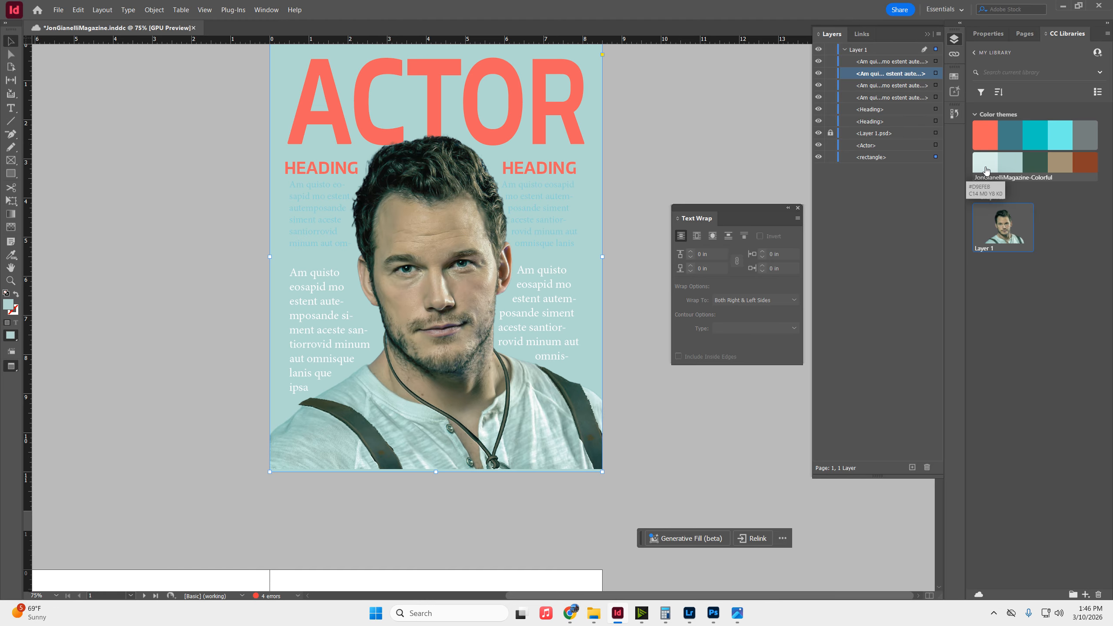
pyautogui.click(986, 166)
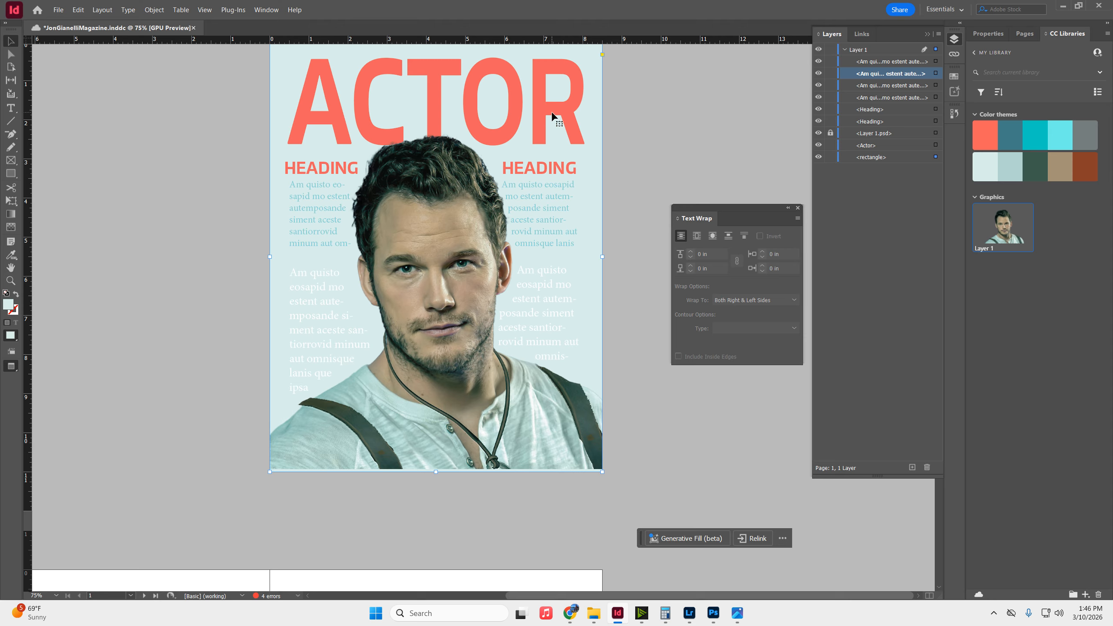
pyautogui.click(830, 156)
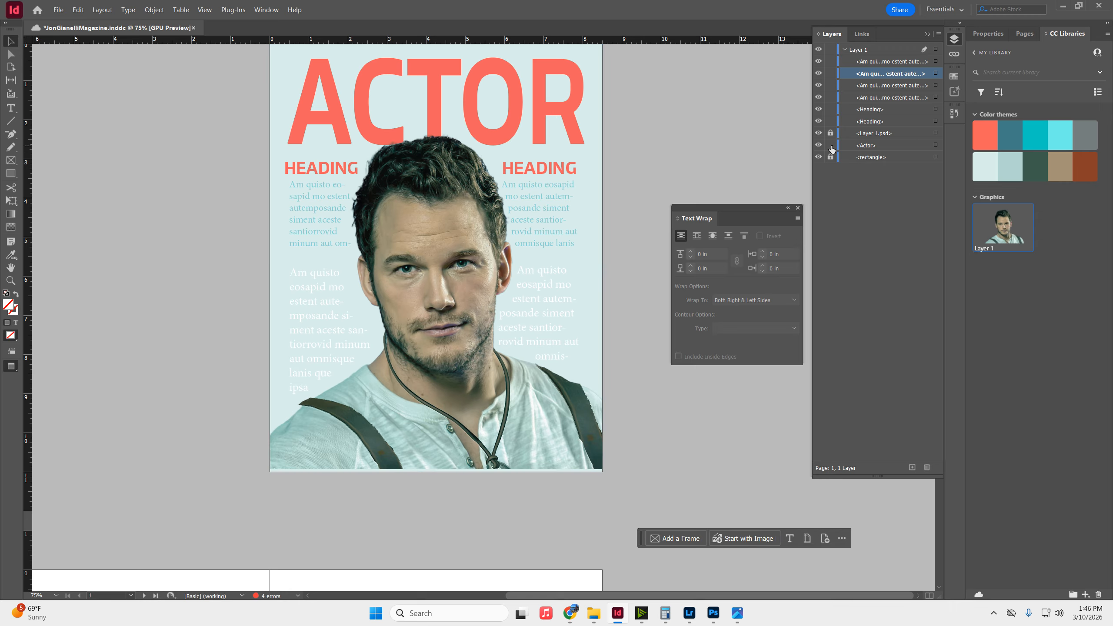
# - Color the ACTOR title with the portrait theme's dark green and lock the title
pyautogui.doubleClick(566, 112)
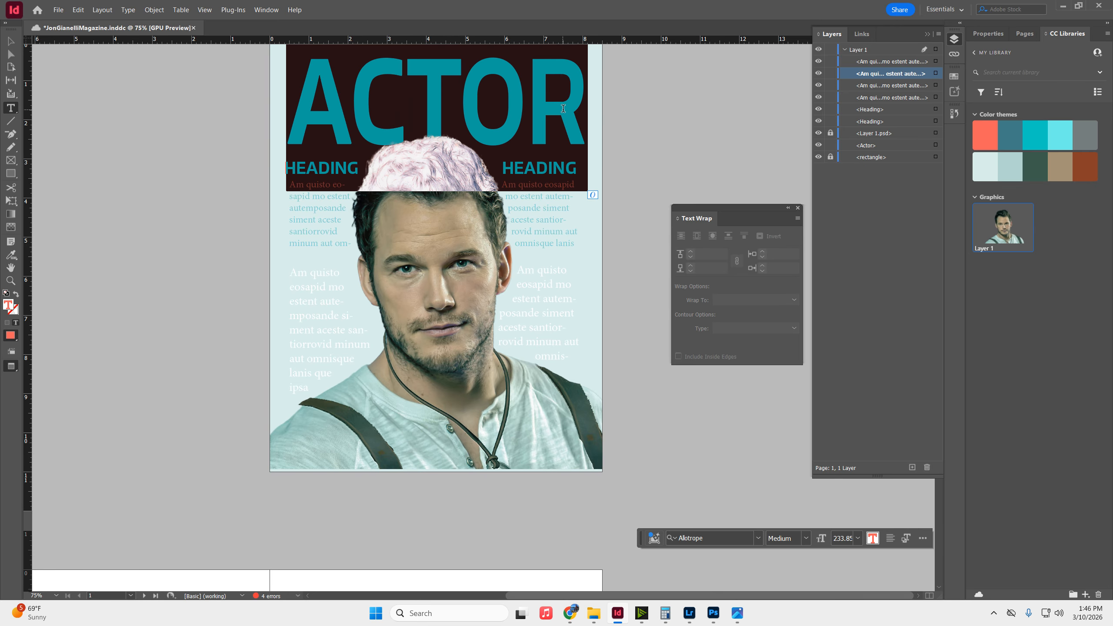
pyautogui.click(1034, 169)
pyautogui.click(664, 136)
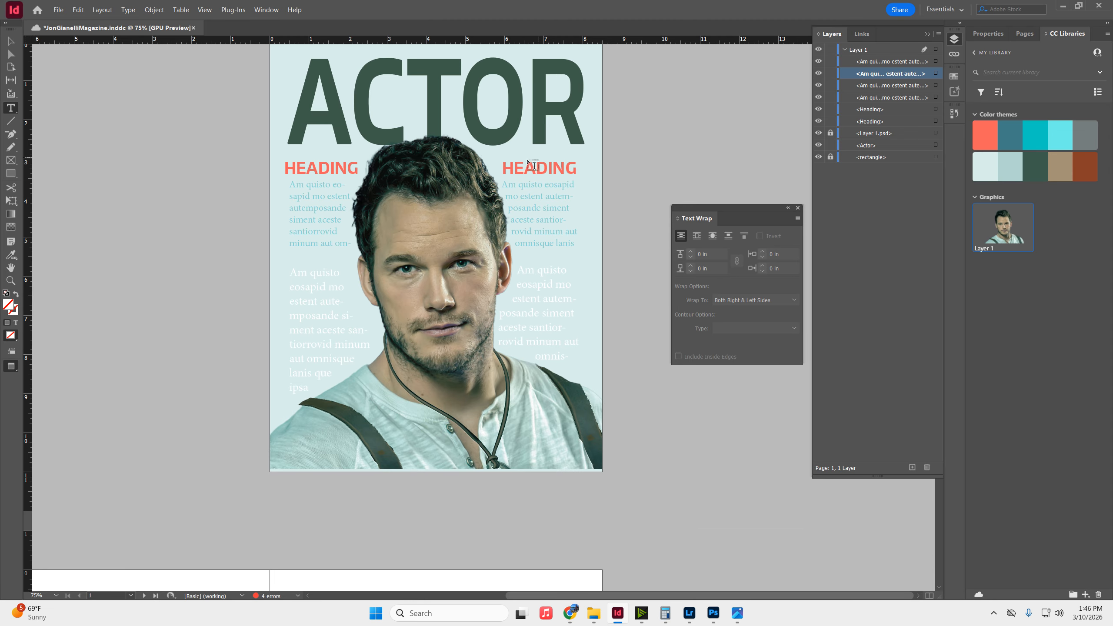
pyautogui.click(830, 145)
# - Color both HEADING texts with the portrait theme's dark green
pyautogui.doubleClick(539, 168)
pyautogui.click(1038, 168)
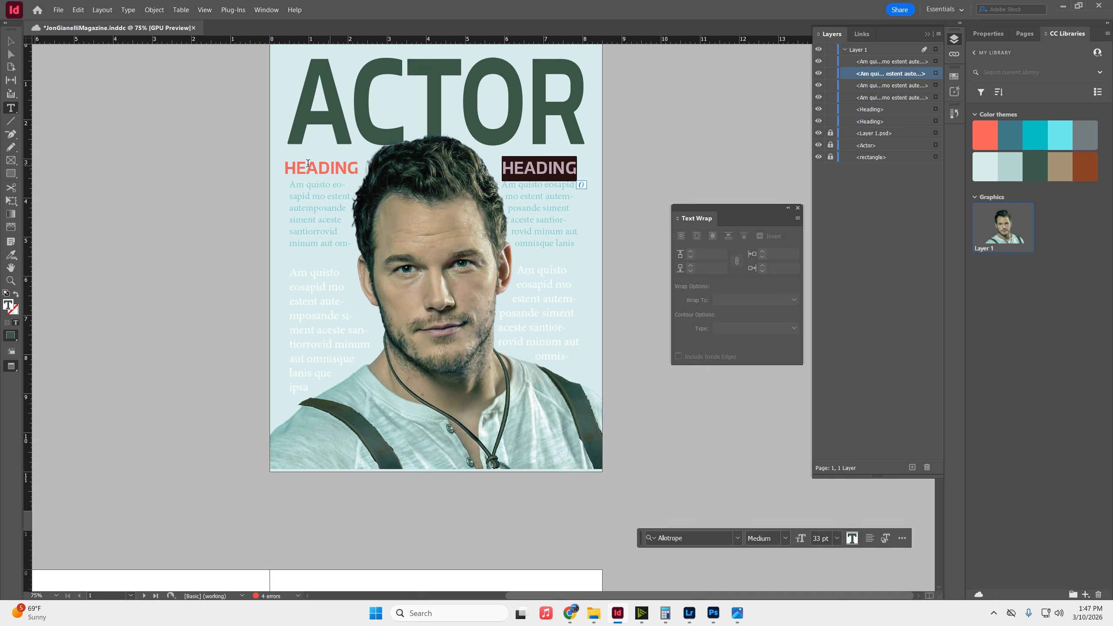
pyautogui.doubleClick(324, 168)
pyautogui.click(1038, 168)
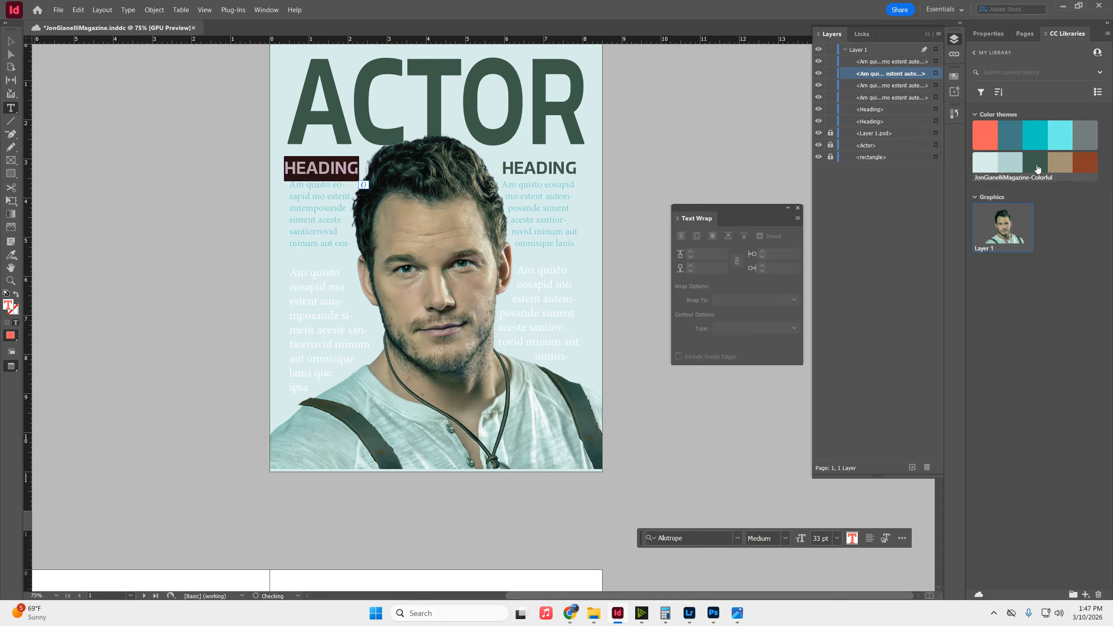
# - Color the placeholder paragraphs directly under both headings with the portrait theme's rust
pyautogui.tripleClick(556, 196)
pyautogui.click(1077, 168)
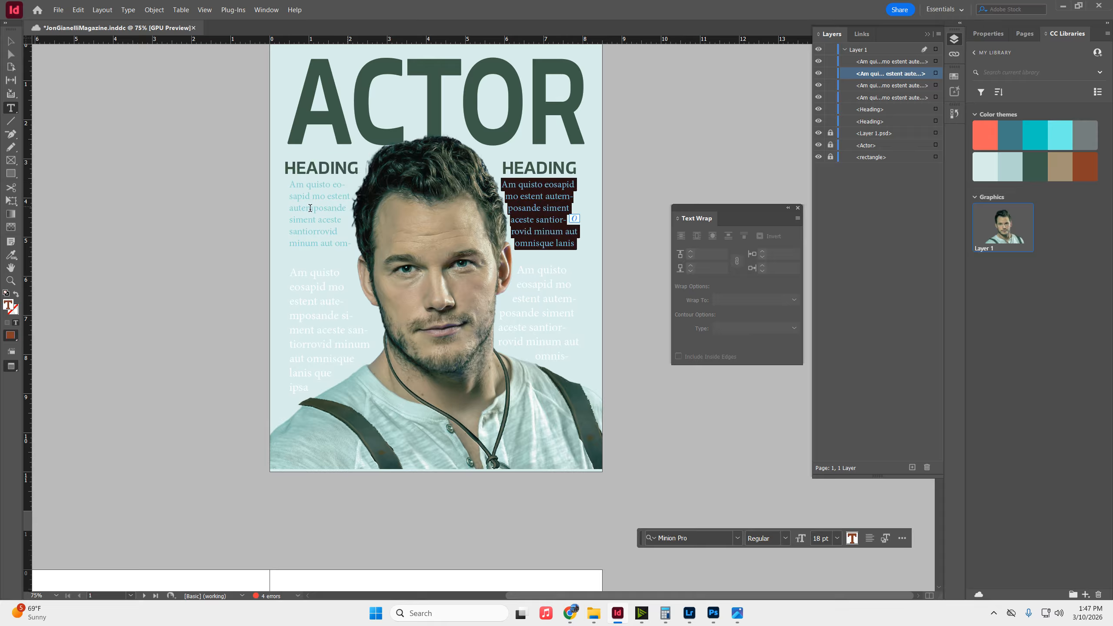
pyautogui.doubleClick(296, 209)
pyautogui.tripleClick(322, 209)
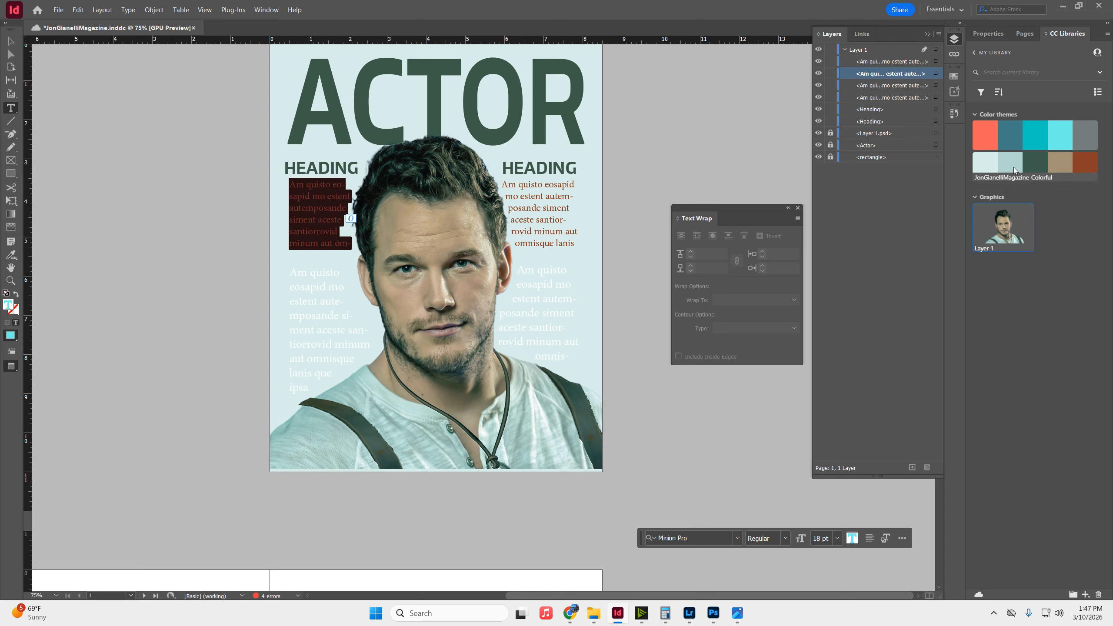
pyautogui.click(1080, 170)
# - Color the two lower placeholder paragraphs beside the portrait with the portrait theme's dark green
pyautogui.tripleClick(553, 298)
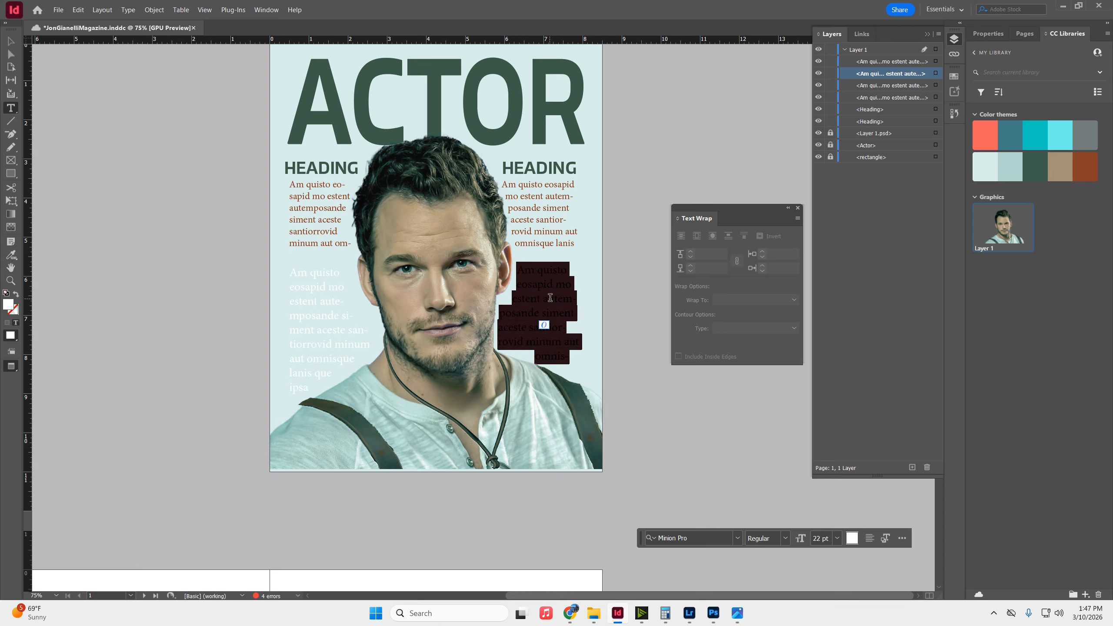
pyautogui.click(1038, 170)
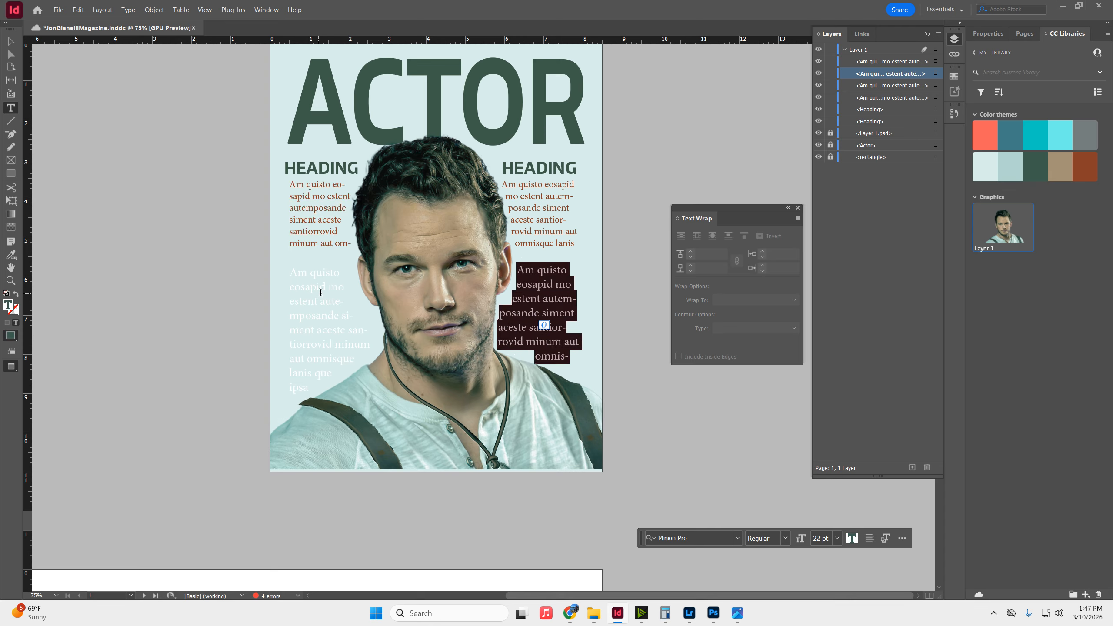
pyautogui.tripleClick(328, 355)
pyautogui.click(1034, 170)
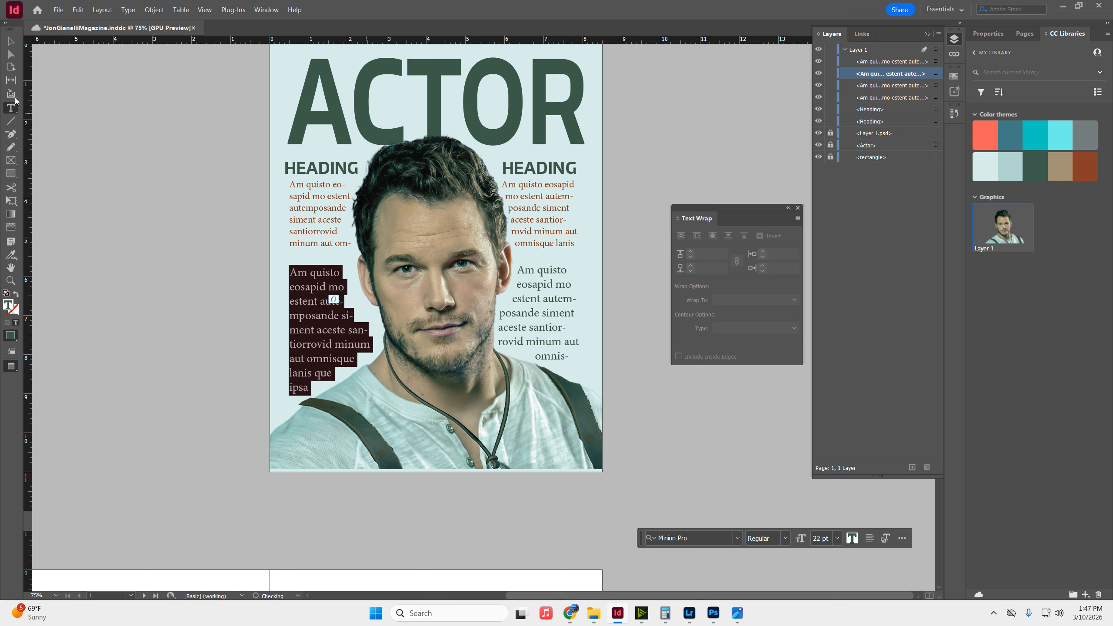
pyautogui.click(10, 41)
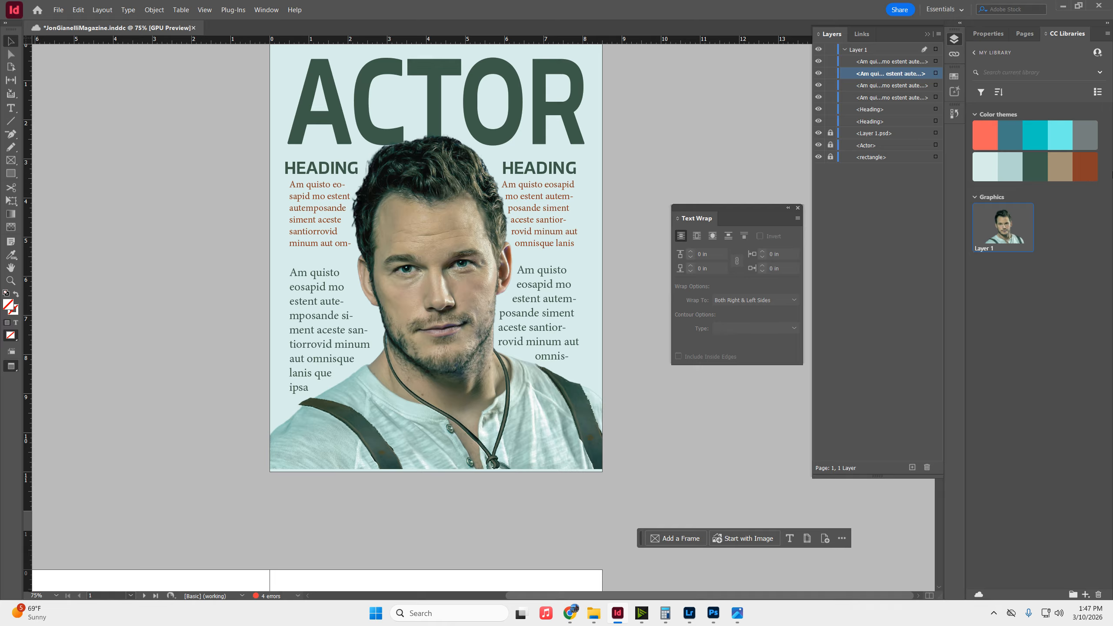
# - Delete the Coral Teal Gray color theme from the library
pyautogui.rightClick(991, 136)
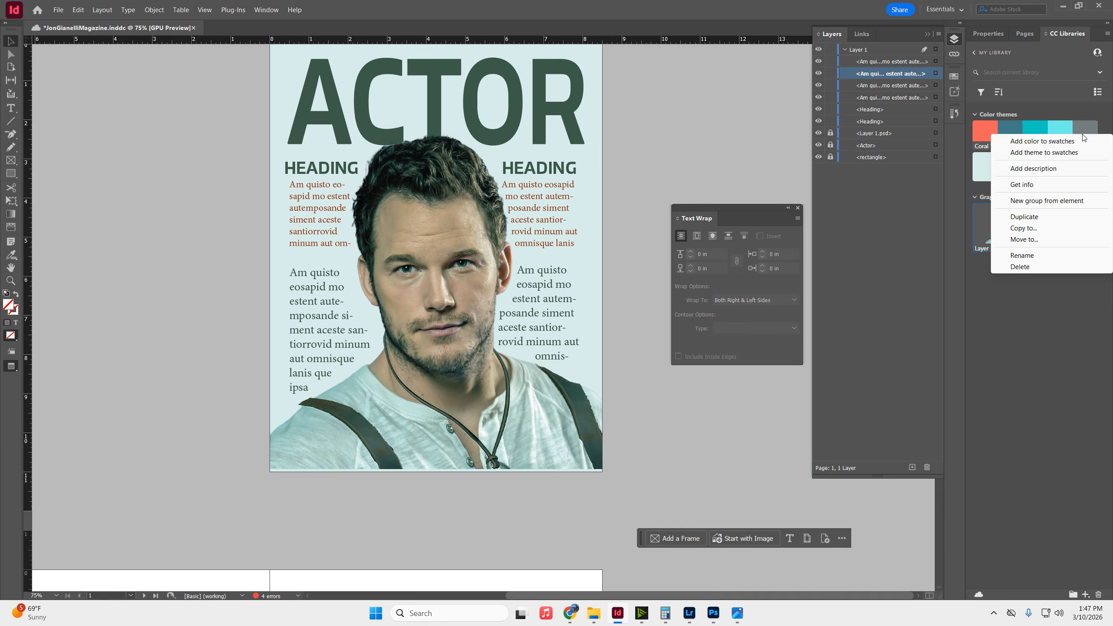
pyautogui.click(1050, 265)
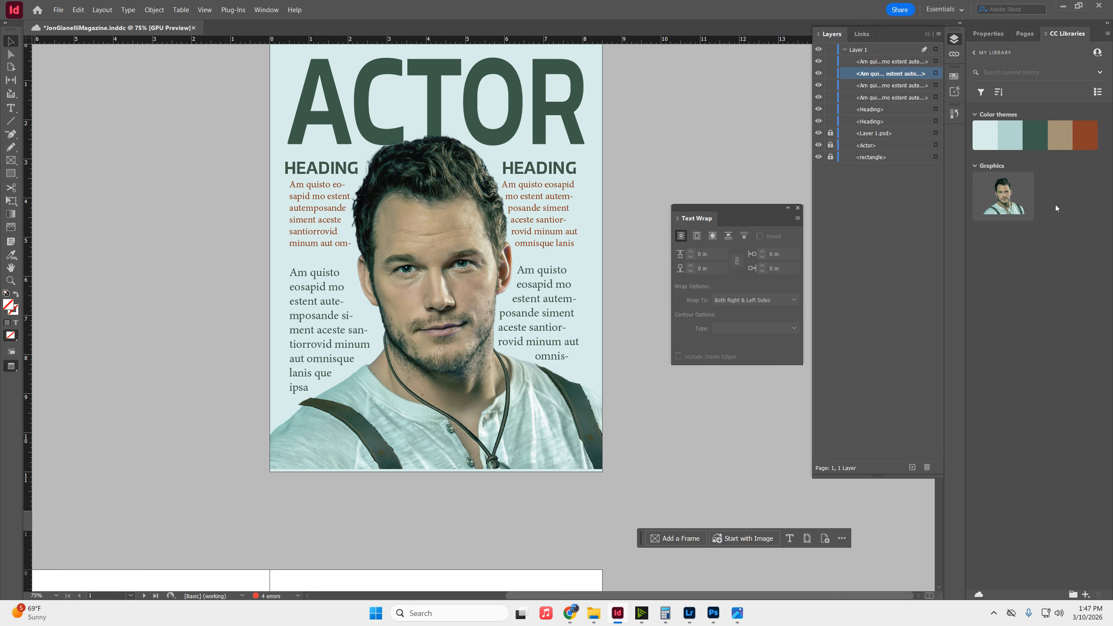
# - Show the guides, unlock the portrait, and shift the image slightly down and right within its frame to cover the page's bottom edge
pyautogui.scroll(1, 514, 431)
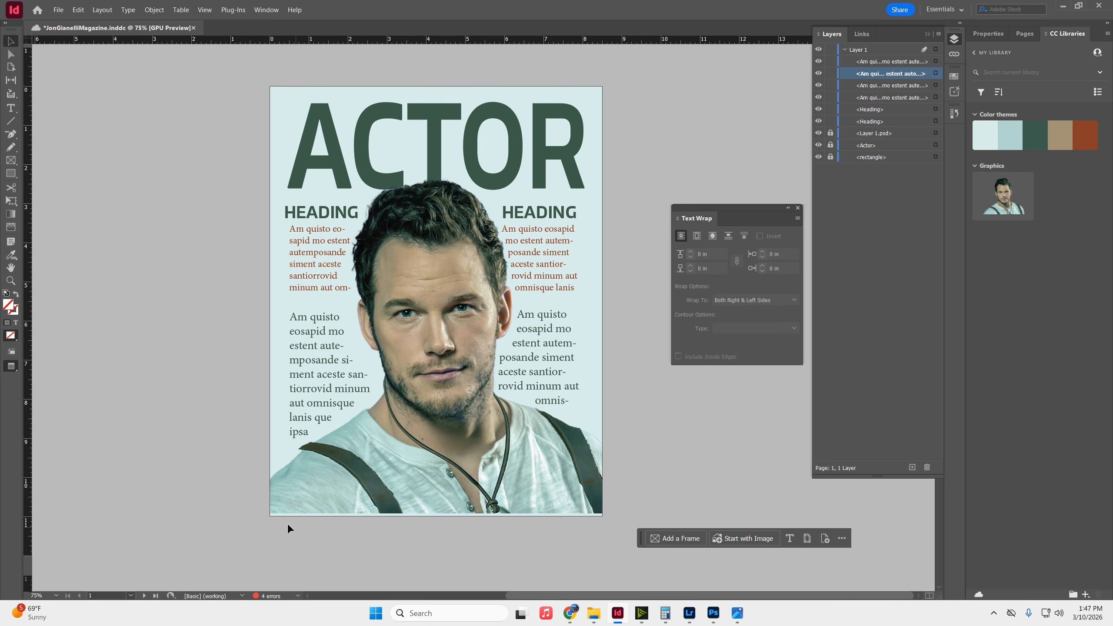
pyautogui.press('w')
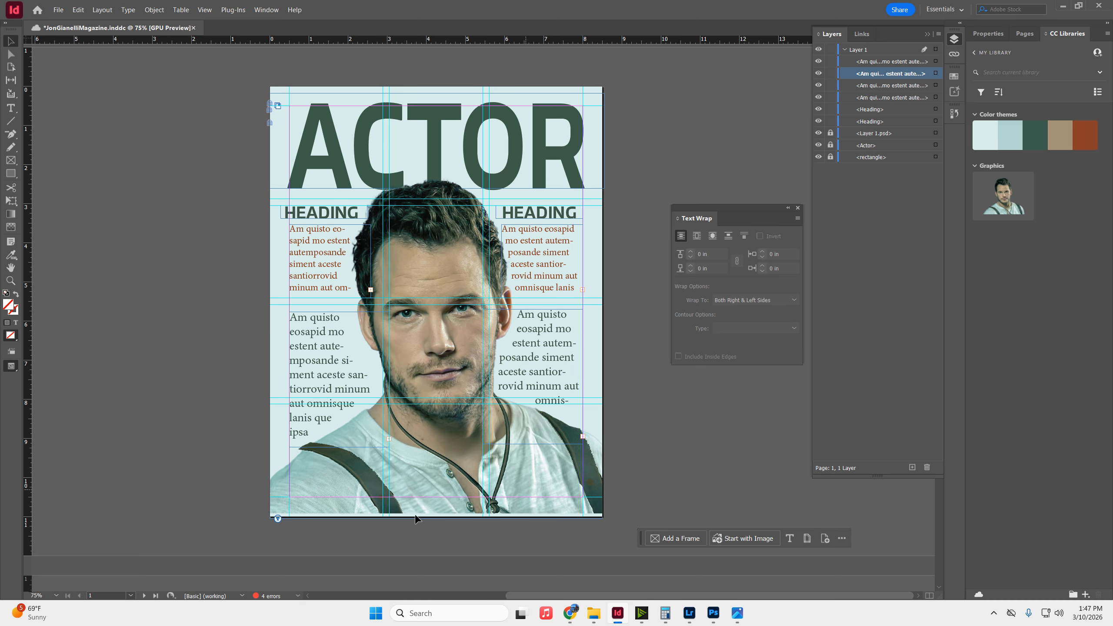
pyautogui.click(830, 133)
pyautogui.click(419, 488)
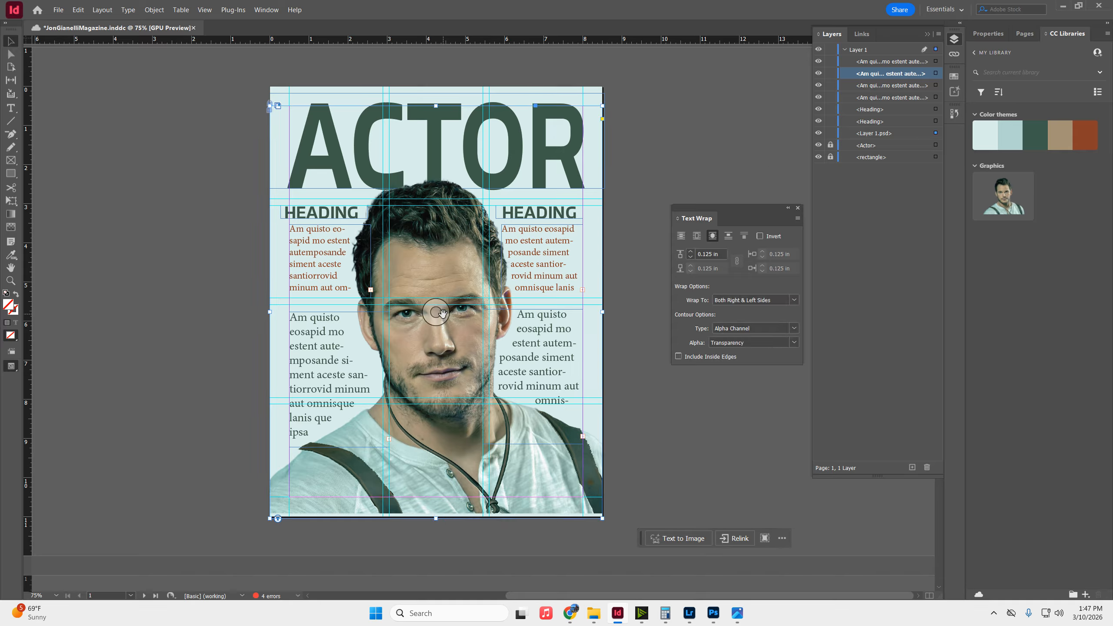
pyautogui.moveTo(442, 320); pyautogui.dragTo(445, 318)
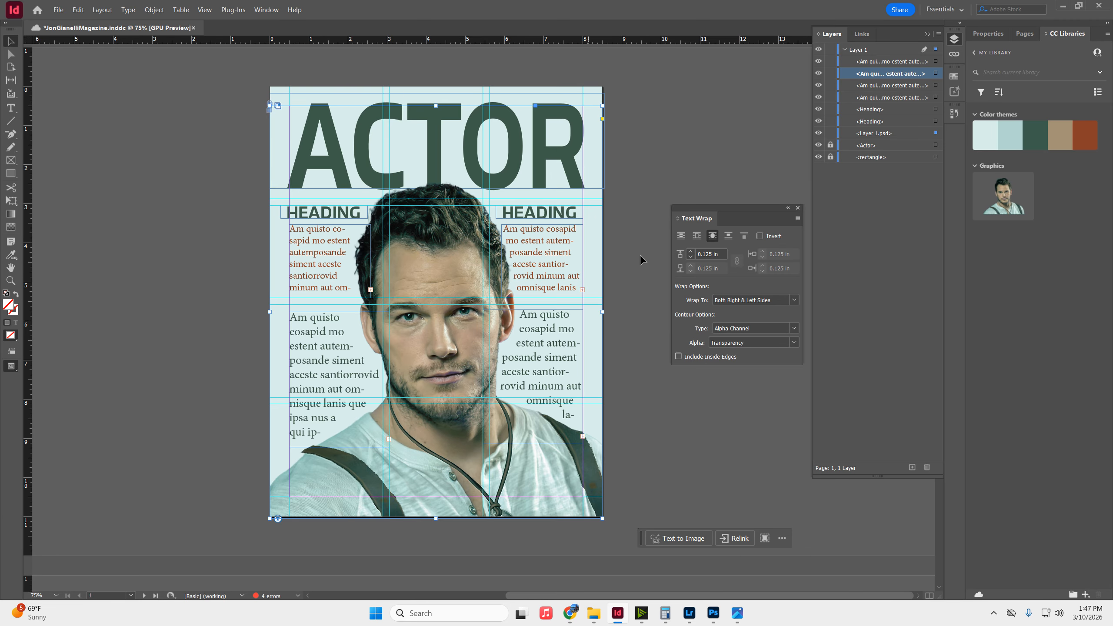
# - Deselect everything and check the cover without guides, including in full-screen presentation mode
pyautogui.click(626, 470)
pyautogui.press('w')
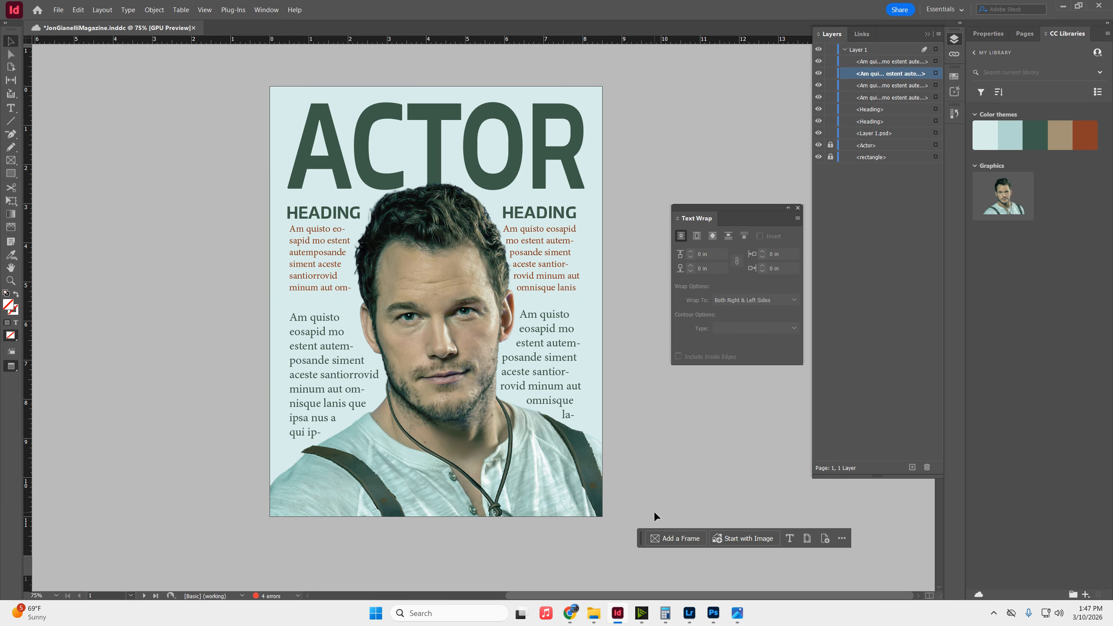
pyautogui.hotkey('shift', 'w')
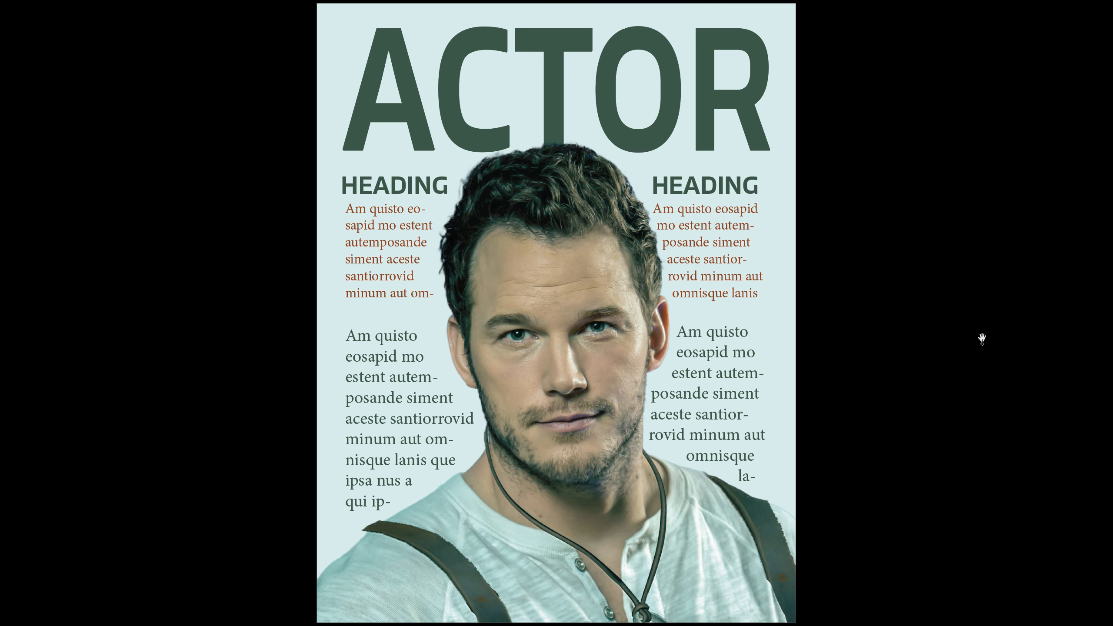
pyautogui.press('Escape')
pyautogui.click(365, 224)
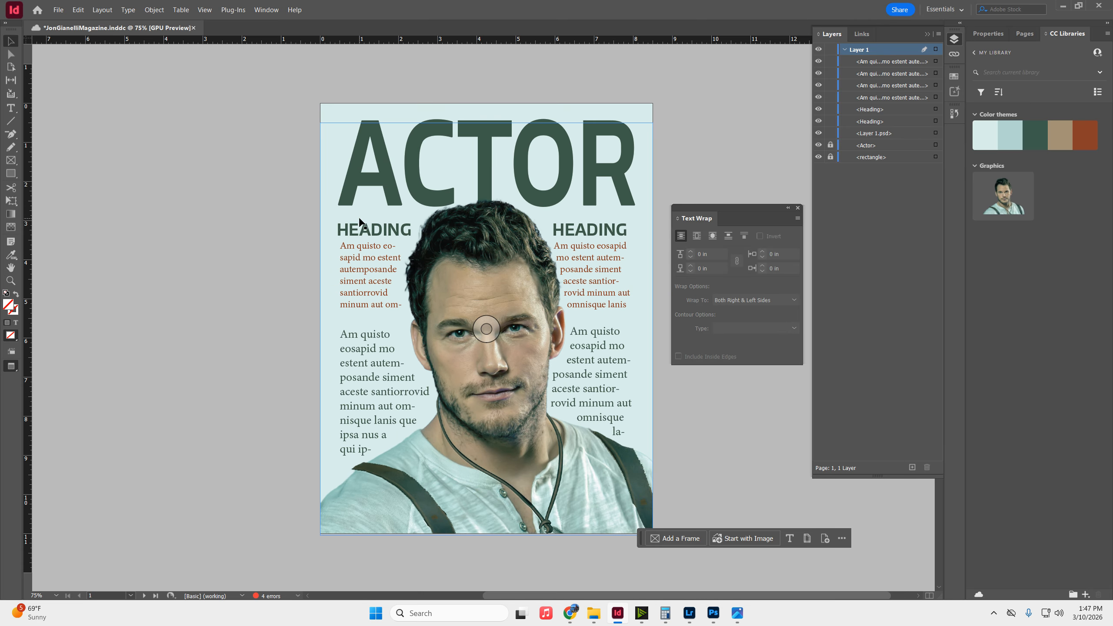
pyautogui.doubleClick(365, 223)
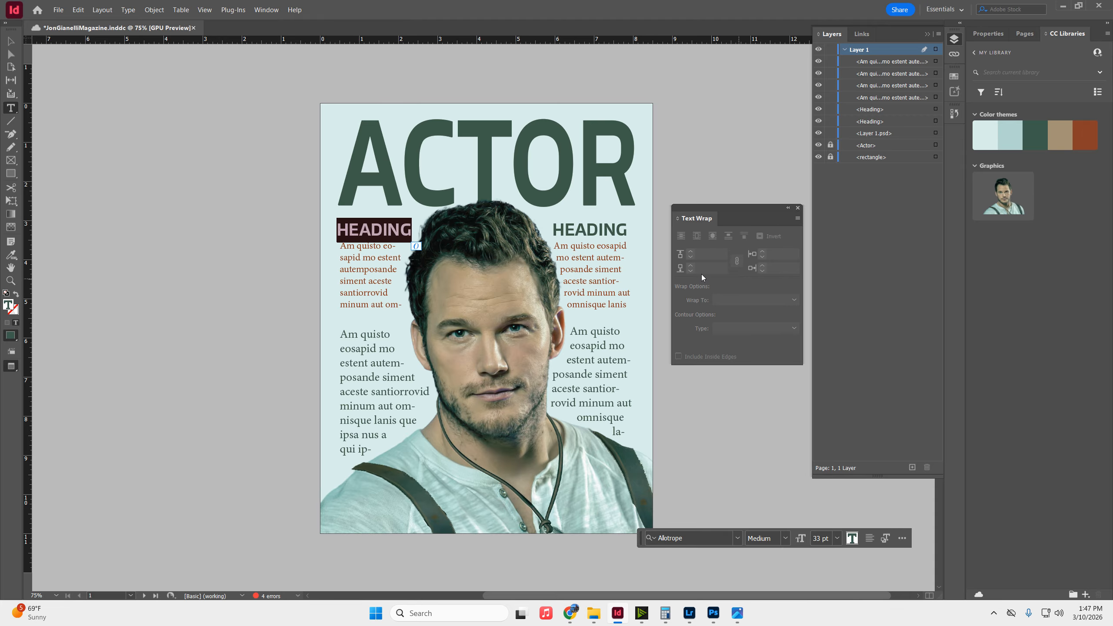
pyautogui.click(11, 41)
pyautogui.click(101, 158)
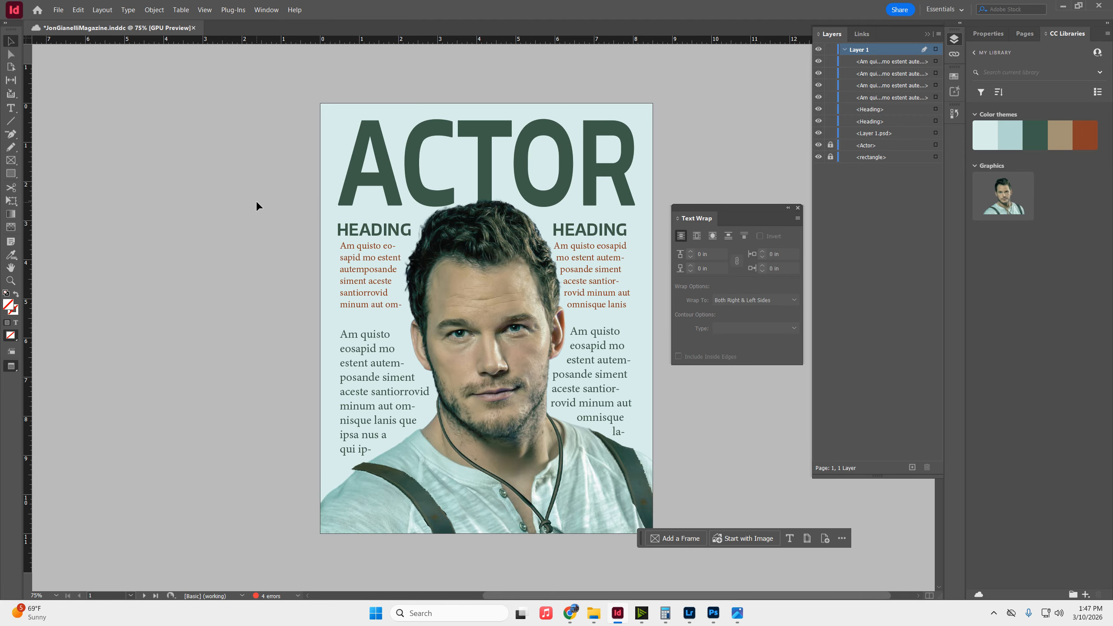